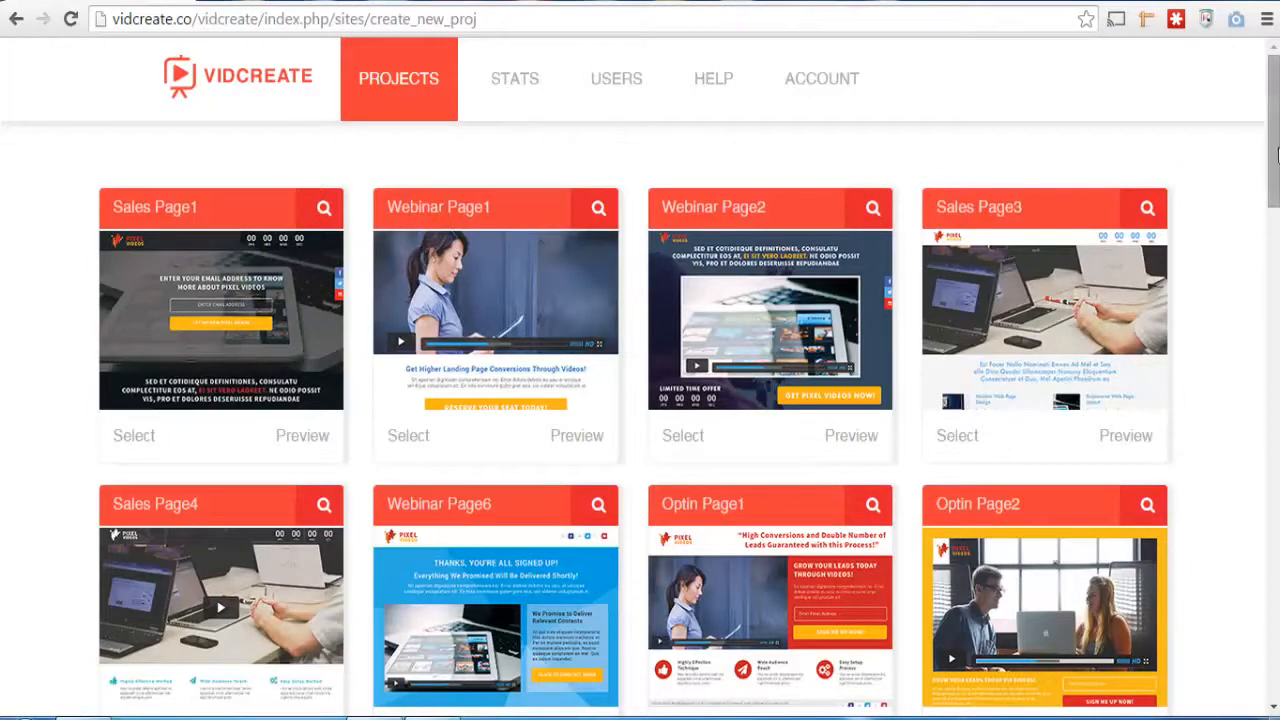
Browse the page templates and select Sales Page7 for the new project
{"action": "mouse_move", "coordinate": [1276, 155]}
{"action": "left_mouse_down"}
{"action": "mouse_move", "coordinate": [1276, 640]}
{"action": "mouse_move", "coordinate": [1276, 133]}
{"action": "left_mouse_up"}
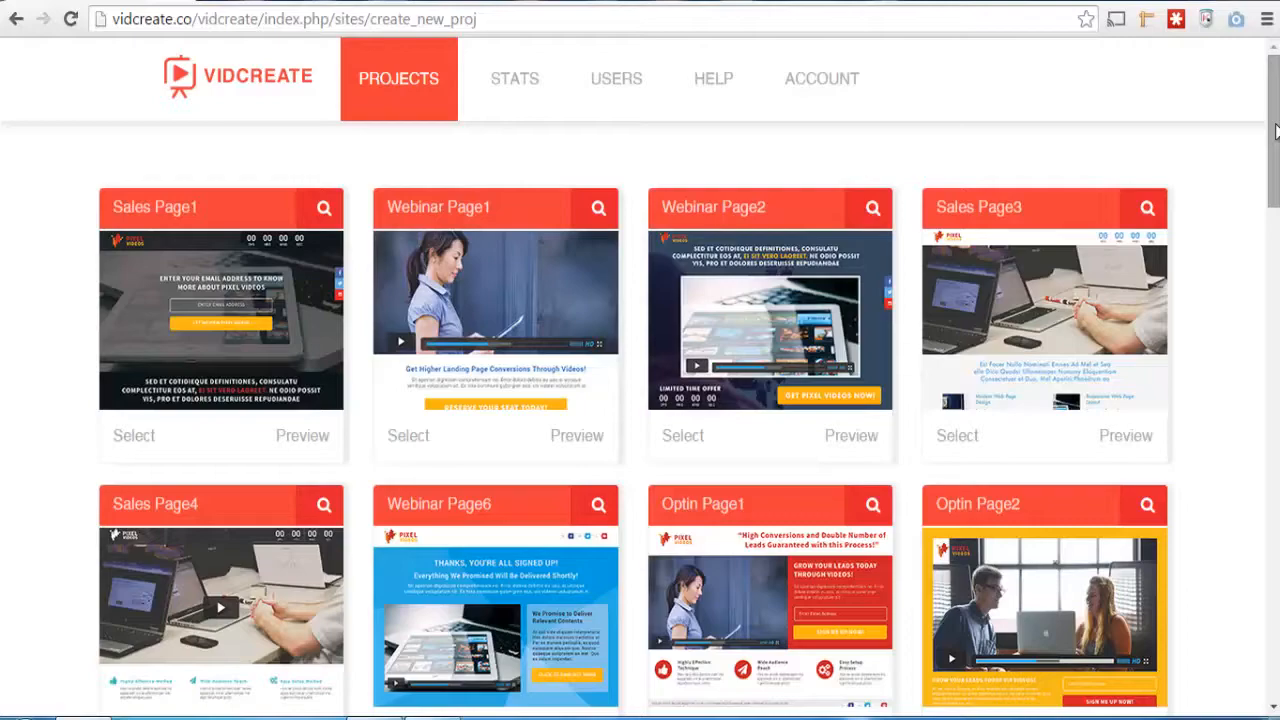
{"action": "mouse_move", "coordinate": [1276, 130]}
{"action": "left_mouse_down"}
{"action": "mouse_move", "coordinate": [1276, 660]}
{"action": "mouse_move", "coordinate": [1277, 130]}
{"action": "left_mouse_up"}
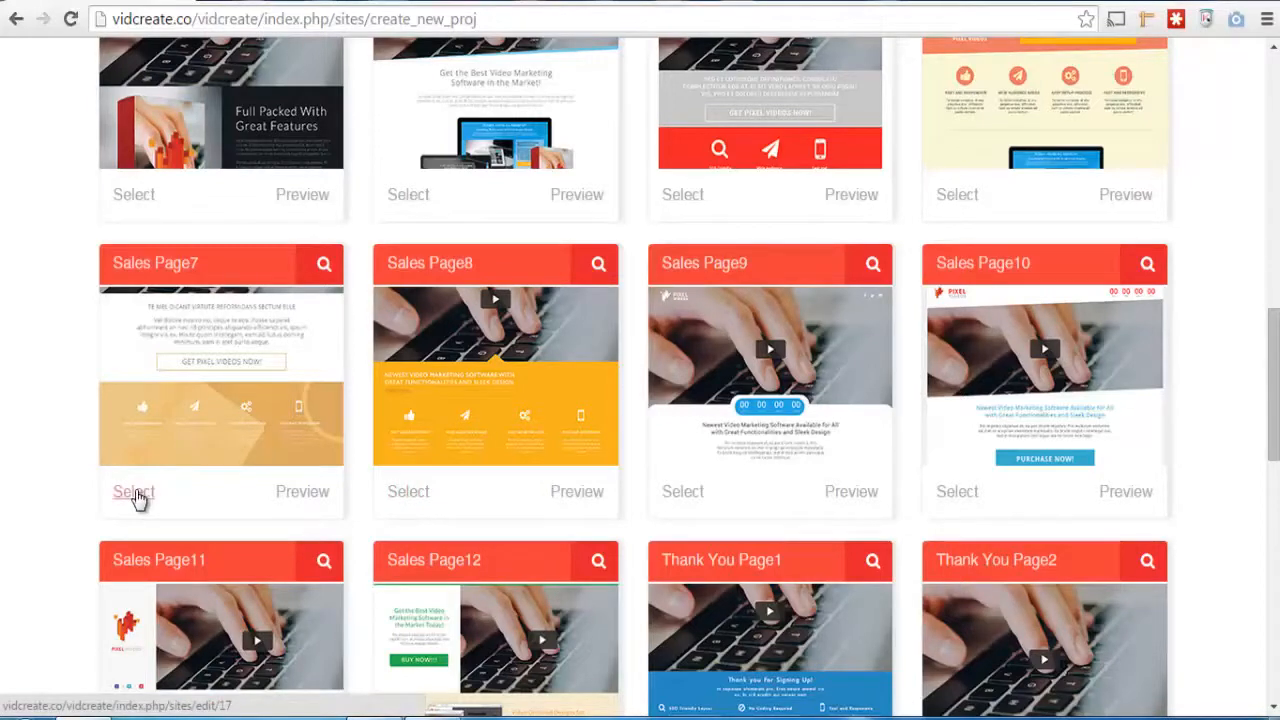
{"action": "left_click", "coordinate": [136, 493]}
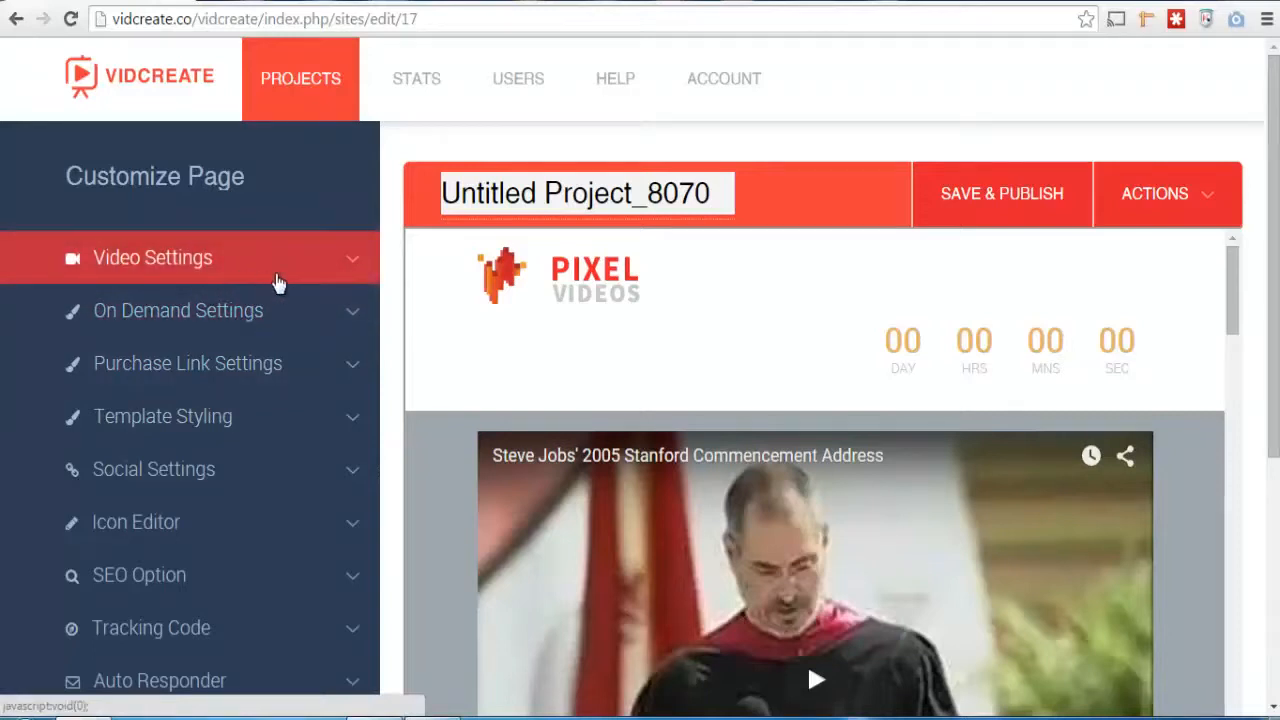
Open the video settings and preview the call to action and the opt-in form, switching each off again
{"action": "left_click", "coordinate": [352, 275]}
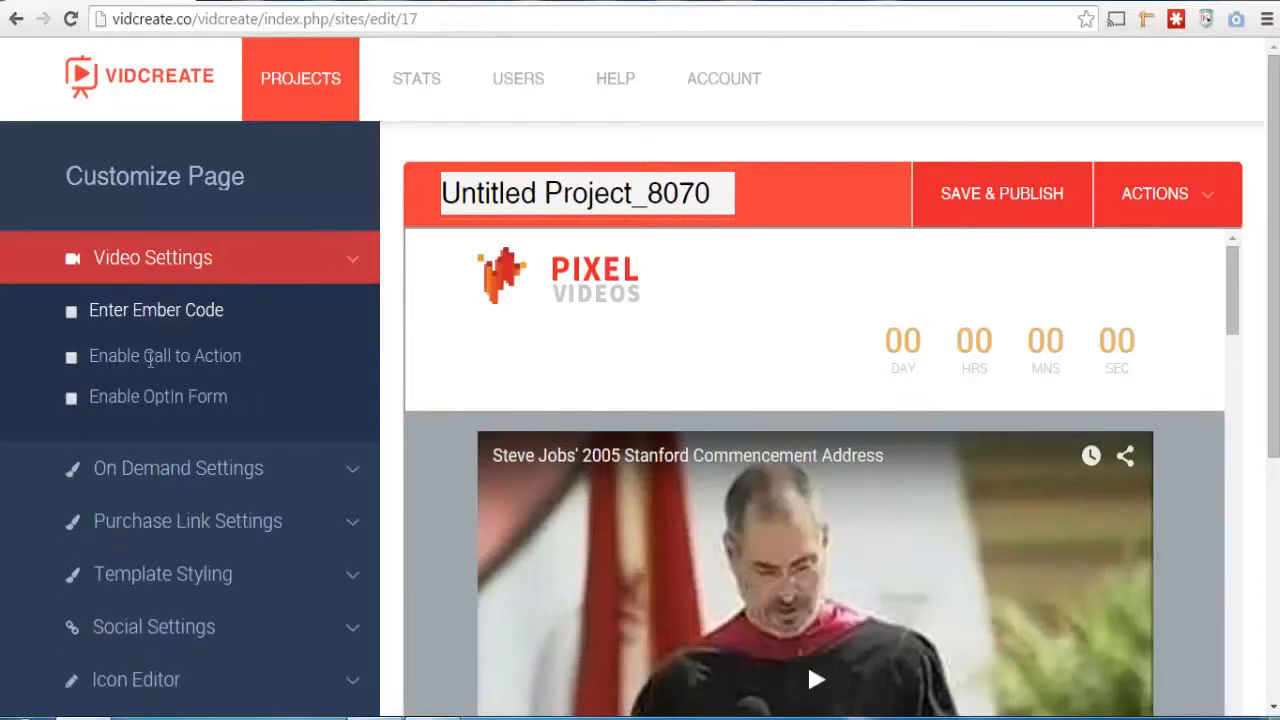
{"action": "left_click", "coordinate": [72, 359]}
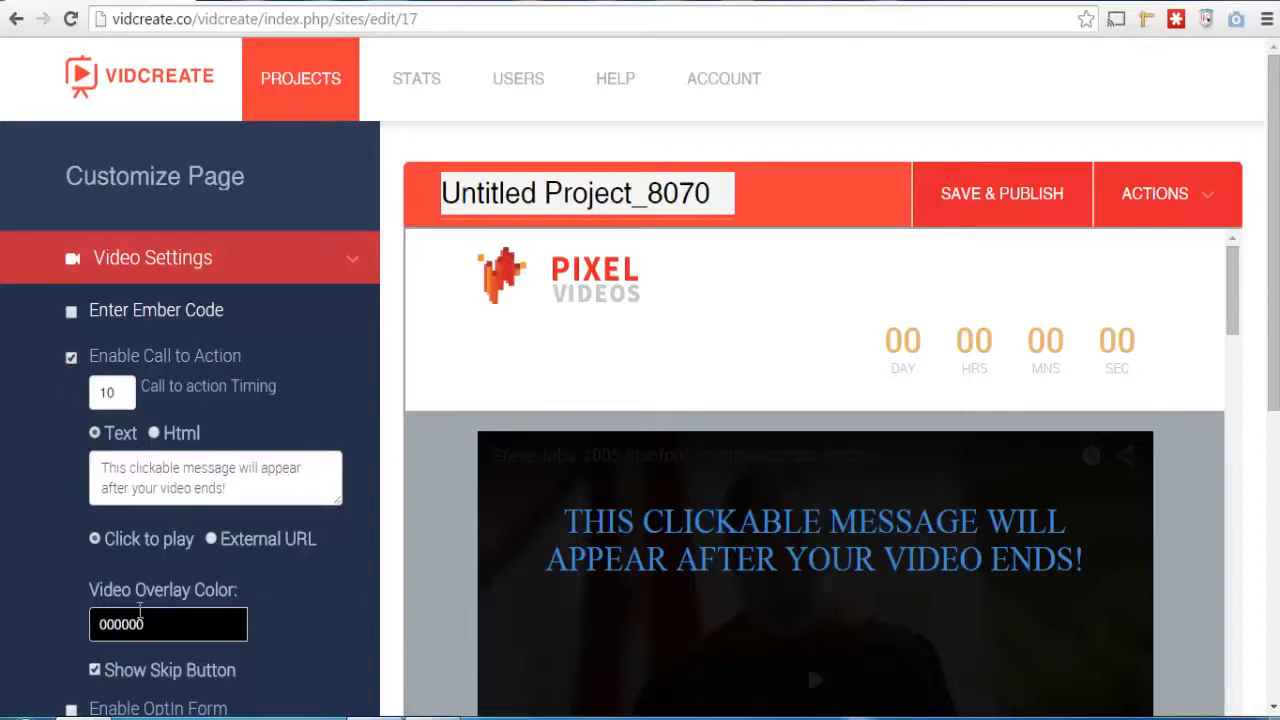
{"action": "left_click", "coordinate": [71, 358]}
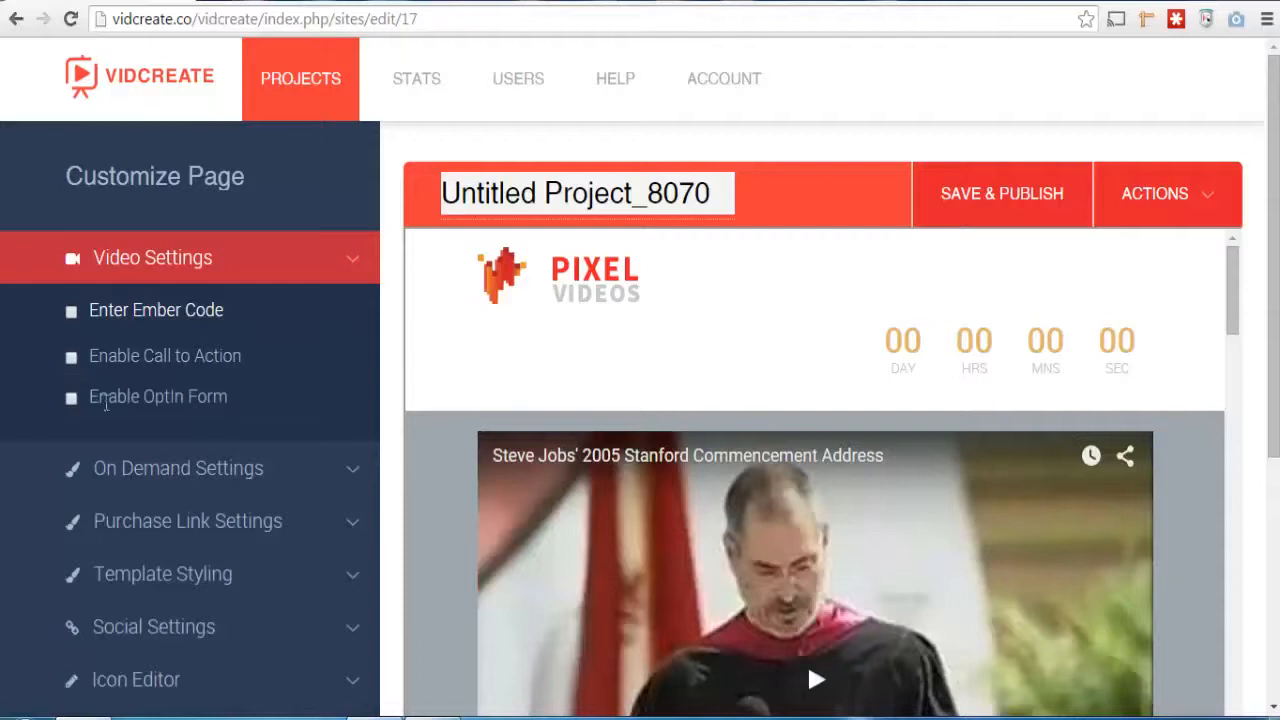
{"action": "left_click", "coordinate": [71, 399]}
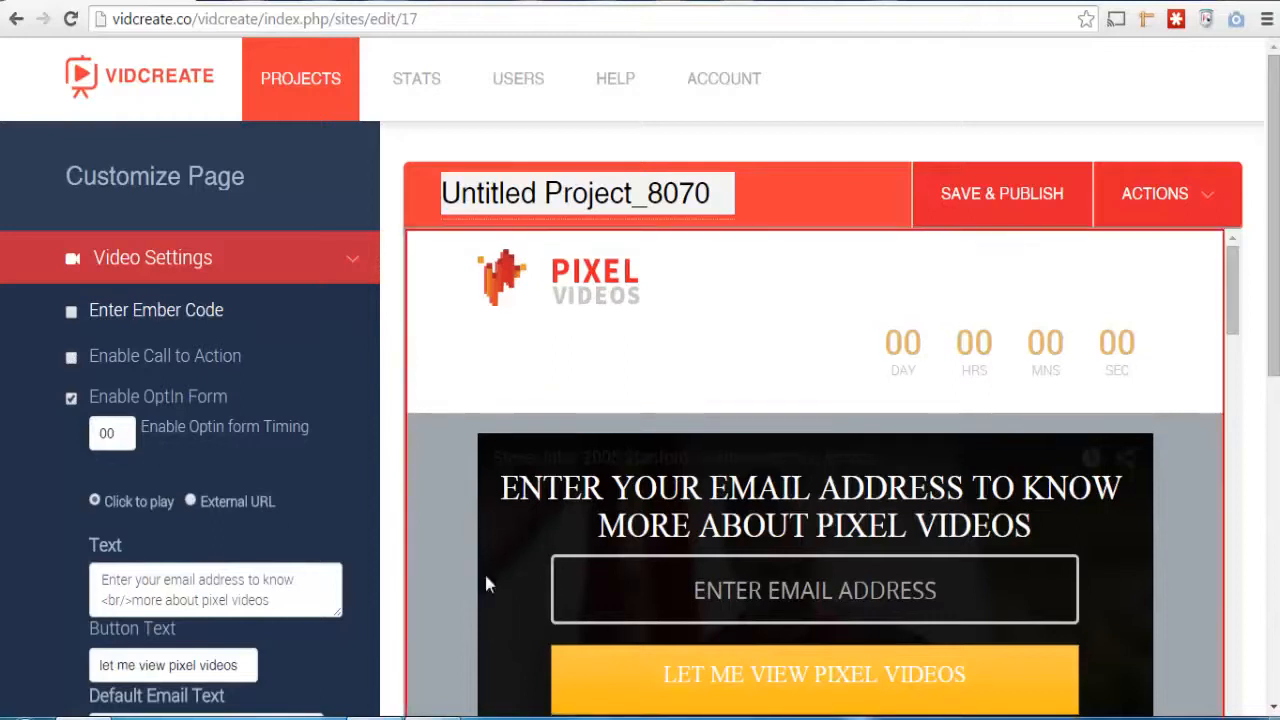
{"action": "left_click", "coordinate": [71, 398]}
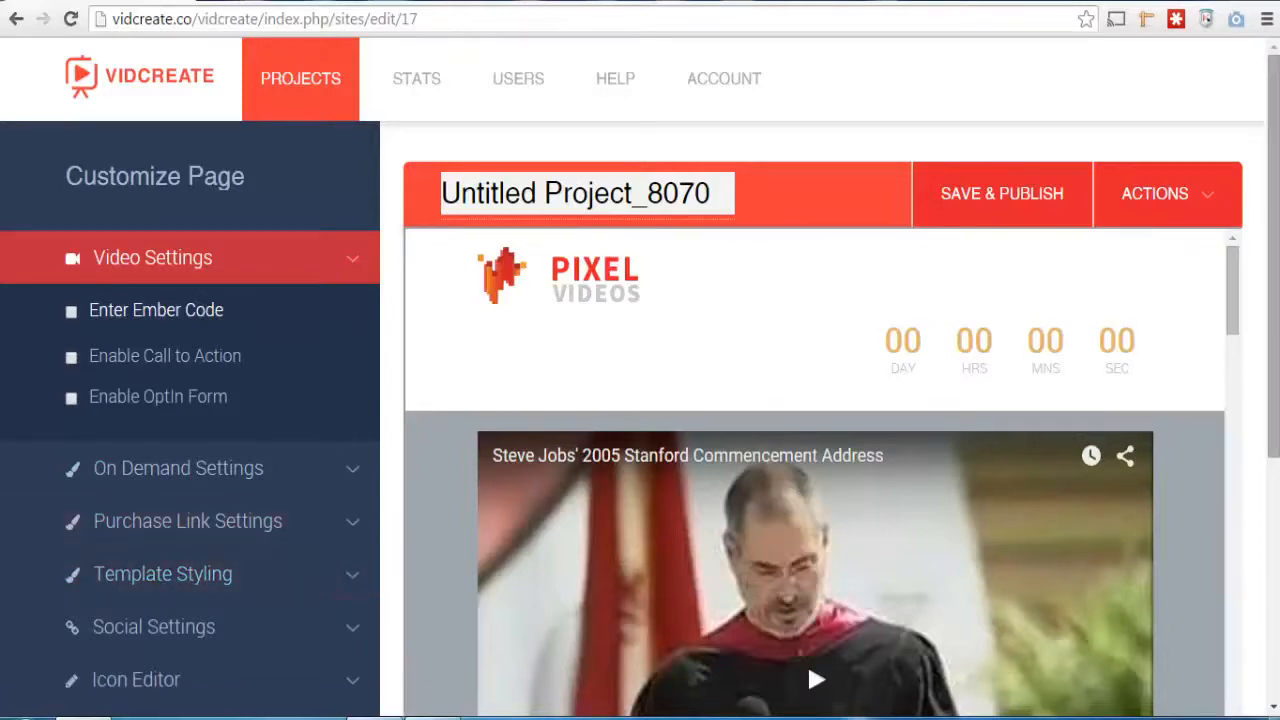
Replace the headline below the video with "HERE GOES YOUR HEADLINE"
{"action": "left_click_drag", "start_coordinate": [1277, 210], "coordinate": [1244, 300]}
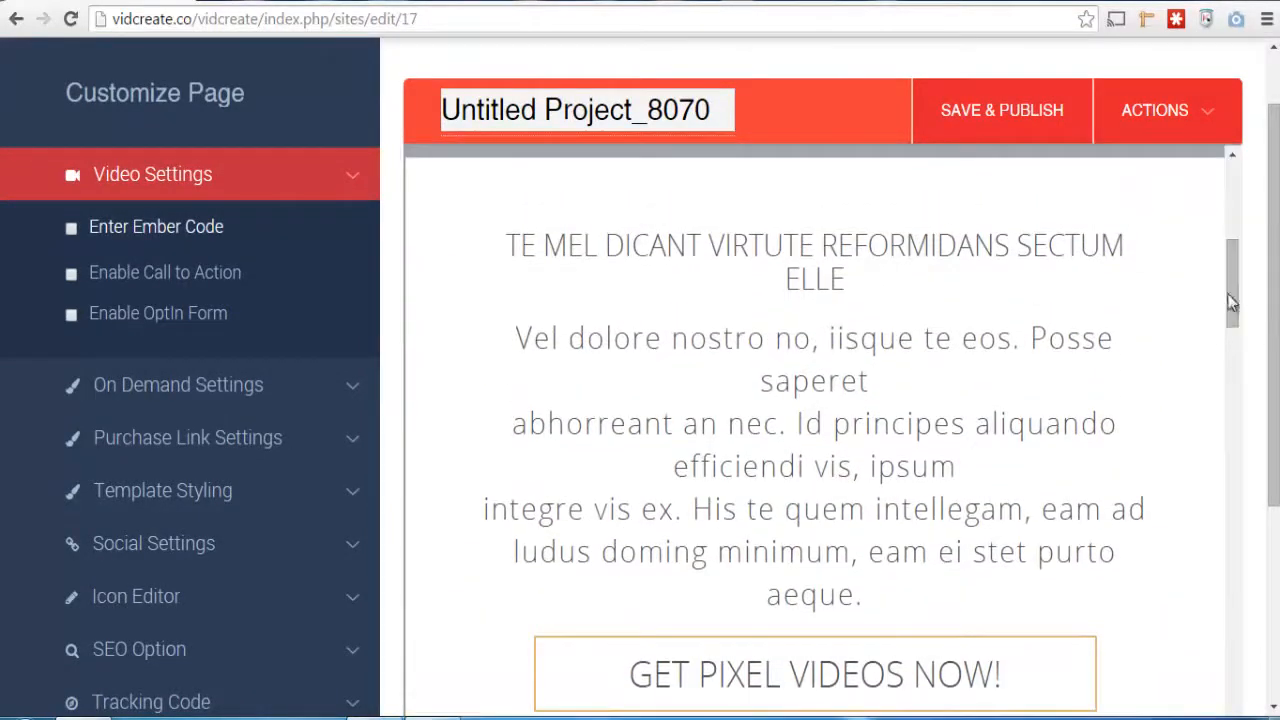
{"action": "left_click", "coordinate": [928, 266]}
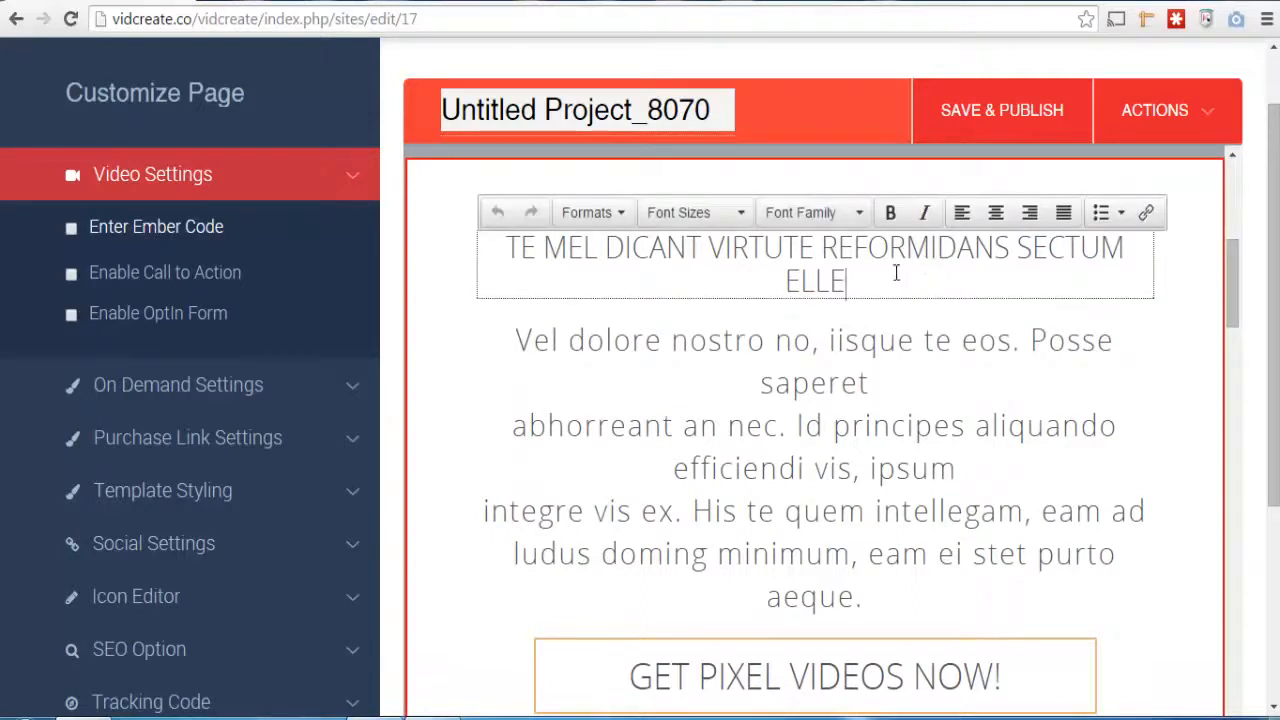
{"action": "left_click_drag", "start_coordinate": [854, 274], "coordinate": [503, 248]}
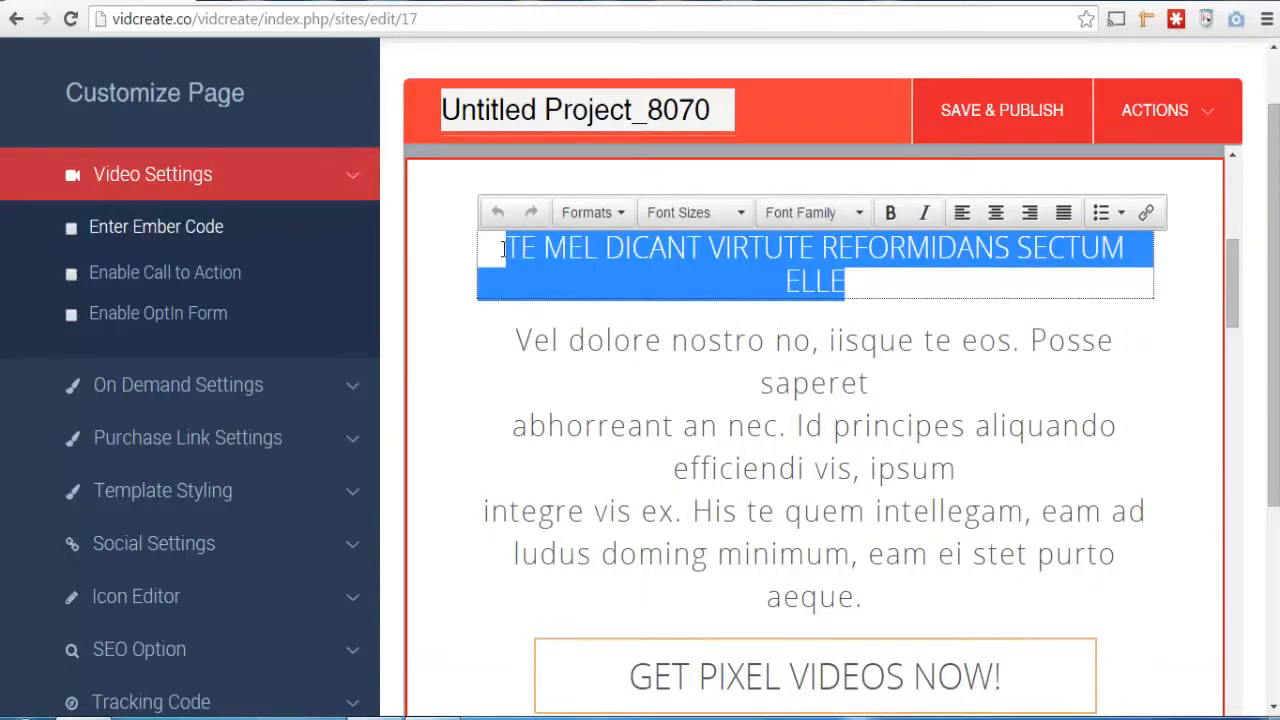
{"action": "type", "text": "HERE"}
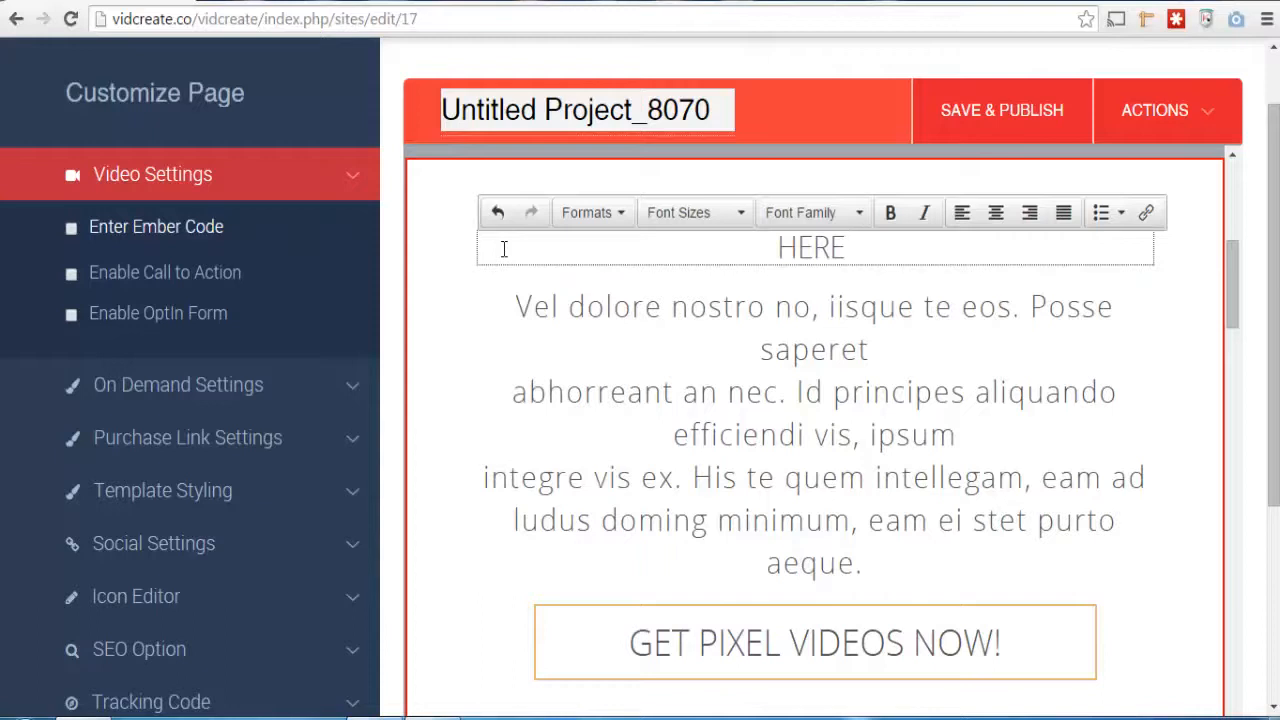
{"action": "type", "text": " GOES YOU"}
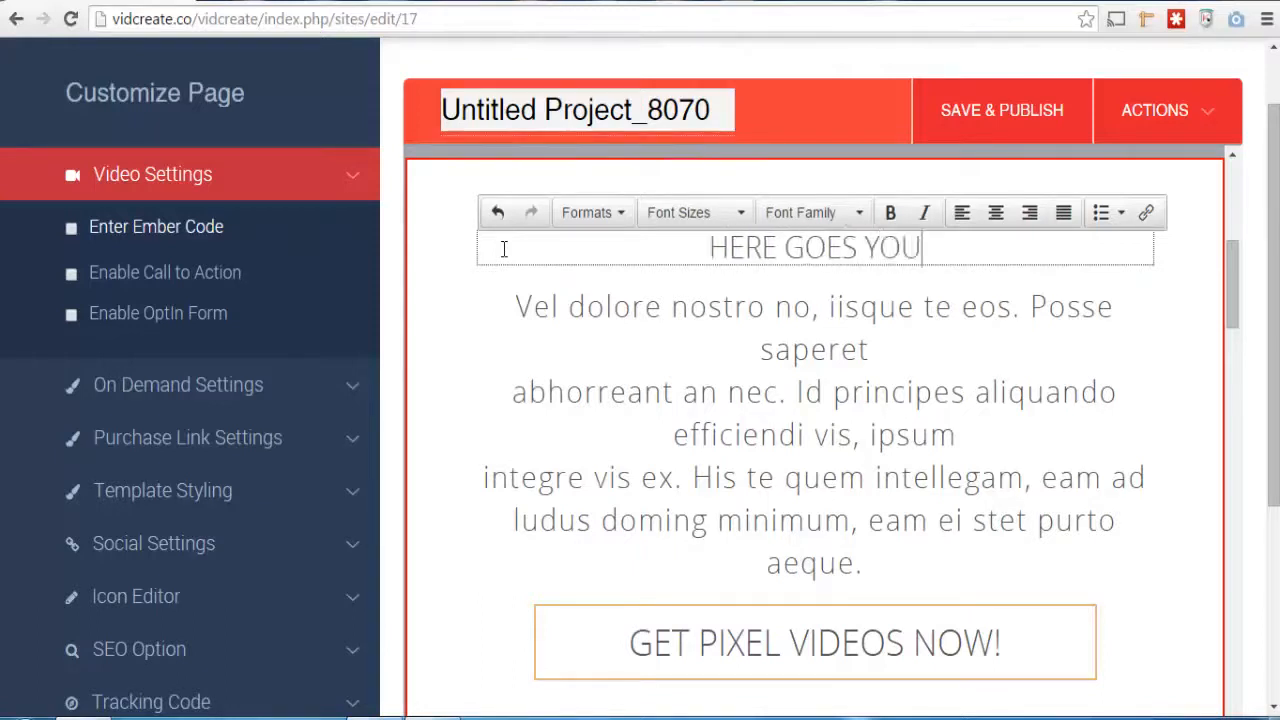
{"action": "type", "text": "R HEADLINE"}
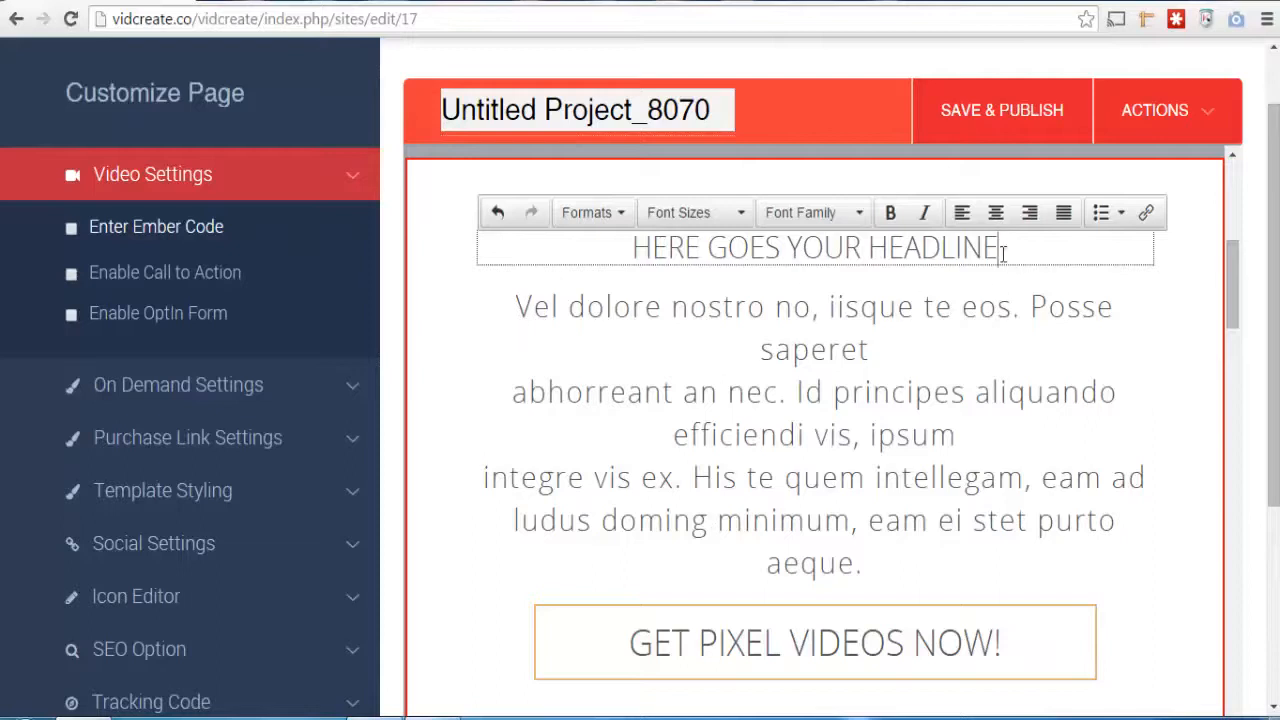
Set the font size of the whole headline to 24pt
{"action": "left_click_drag", "start_coordinate": [1002, 252], "coordinate": [574, 247]}
{"action": "left_click", "coordinate": [746, 213]}
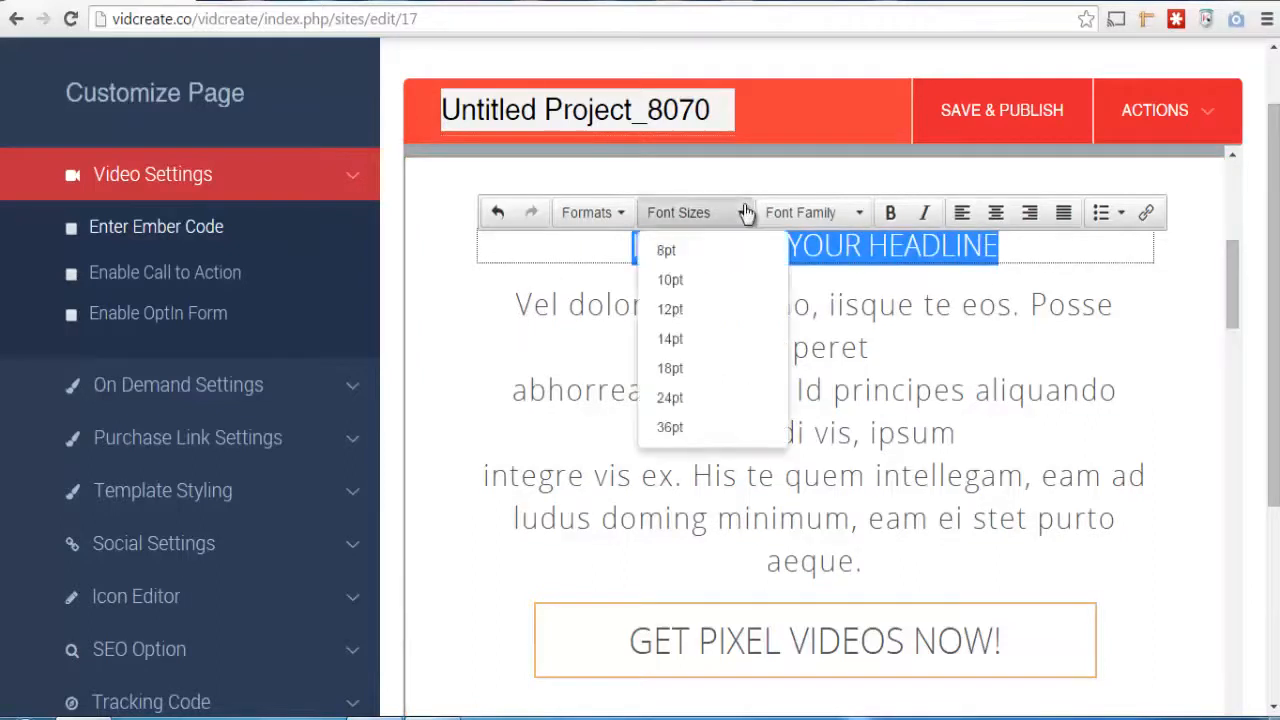
{"action": "left_click", "coordinate": [718, 310]}
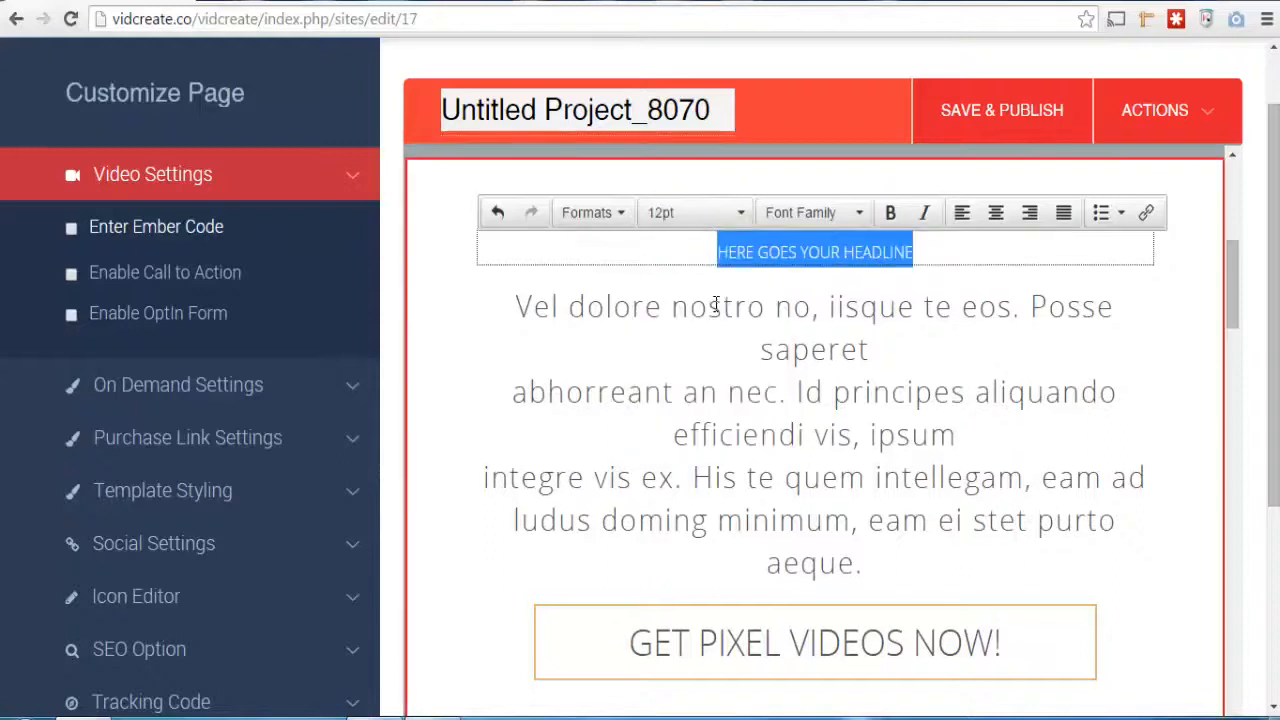
{"action": "left_click", "coordinate": [740, 212]}
{"action": "left_click", "coordinate": [703, 410]}
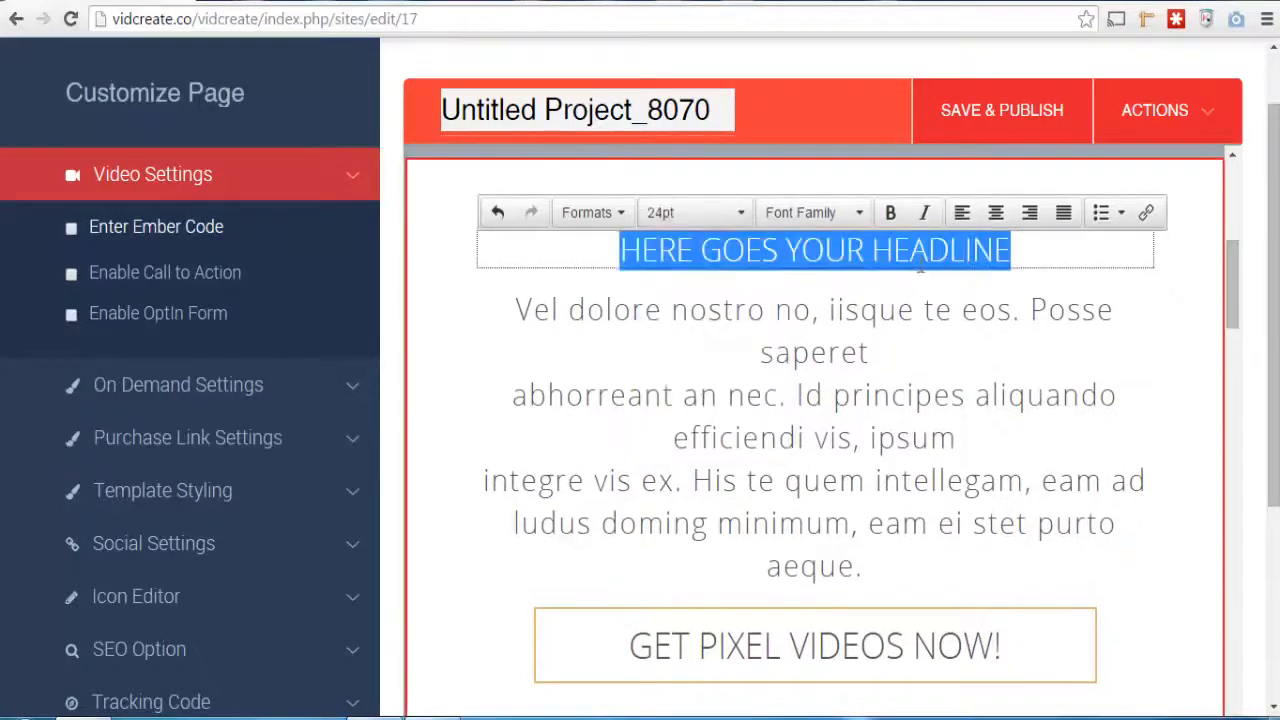
Try bold and italic formatting on the headline and remove both again
{"action": "left_click", "coordinate": [892, 214]}
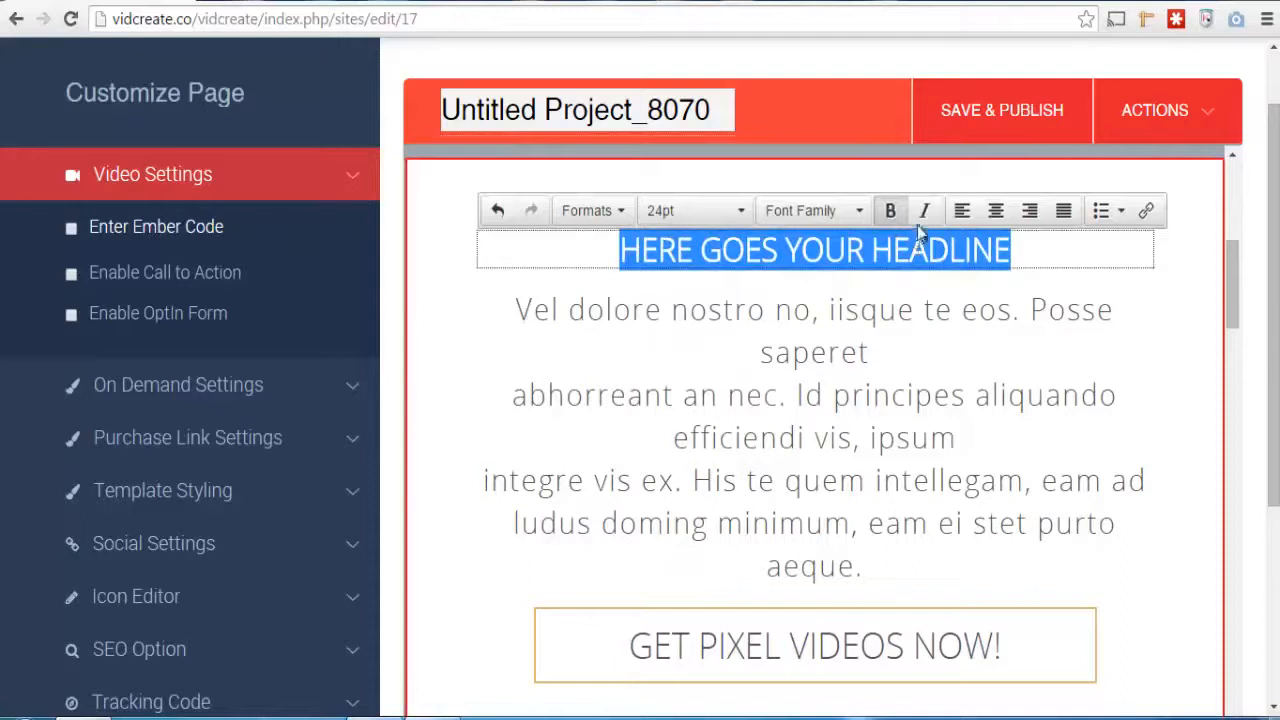
{"action": "left_click", "coordinate": [922, 216]}
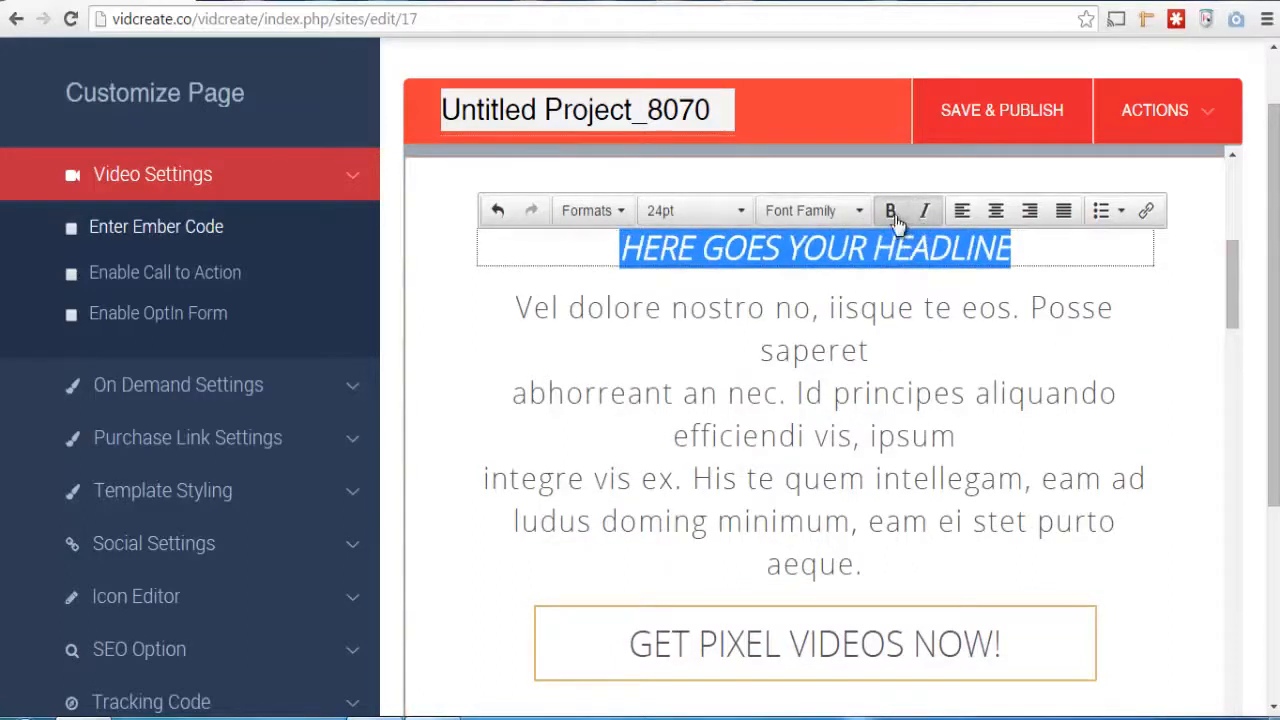
{"action": "left_click", "coordinate": [892, 214]}
{"action": "left_click", "coordinate": [922, 214]}
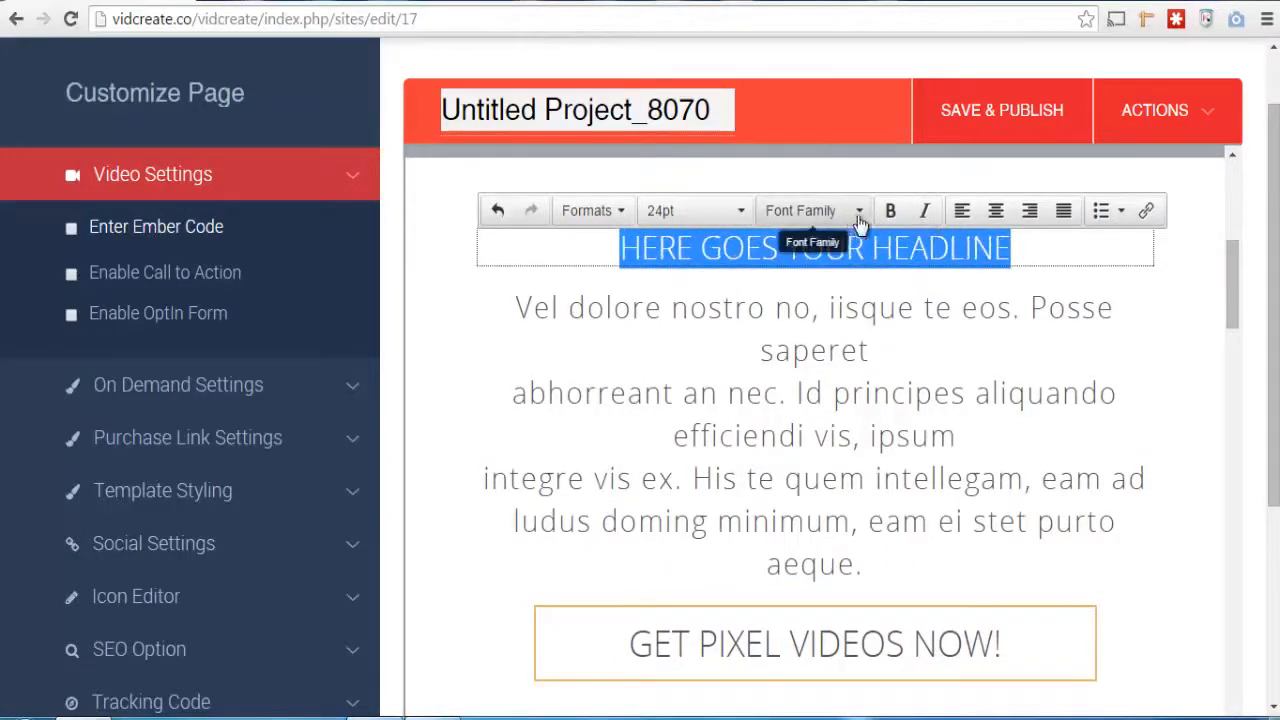
Change the headline's font family to Tahoma and leave the text editing
{"action": "left_click", "coordinate": [864, 220]}
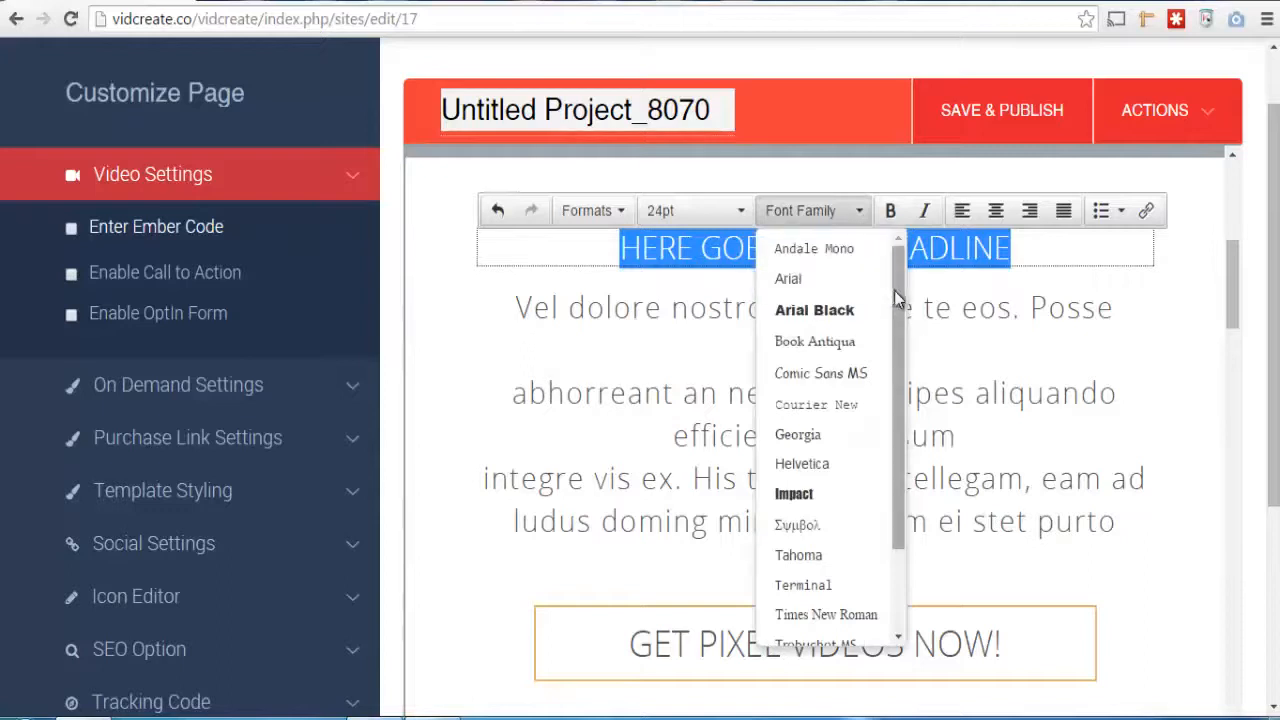
{"action": "left_click_drag", "start_coordinate": [894, 290], "coordinate": [896, 400]}
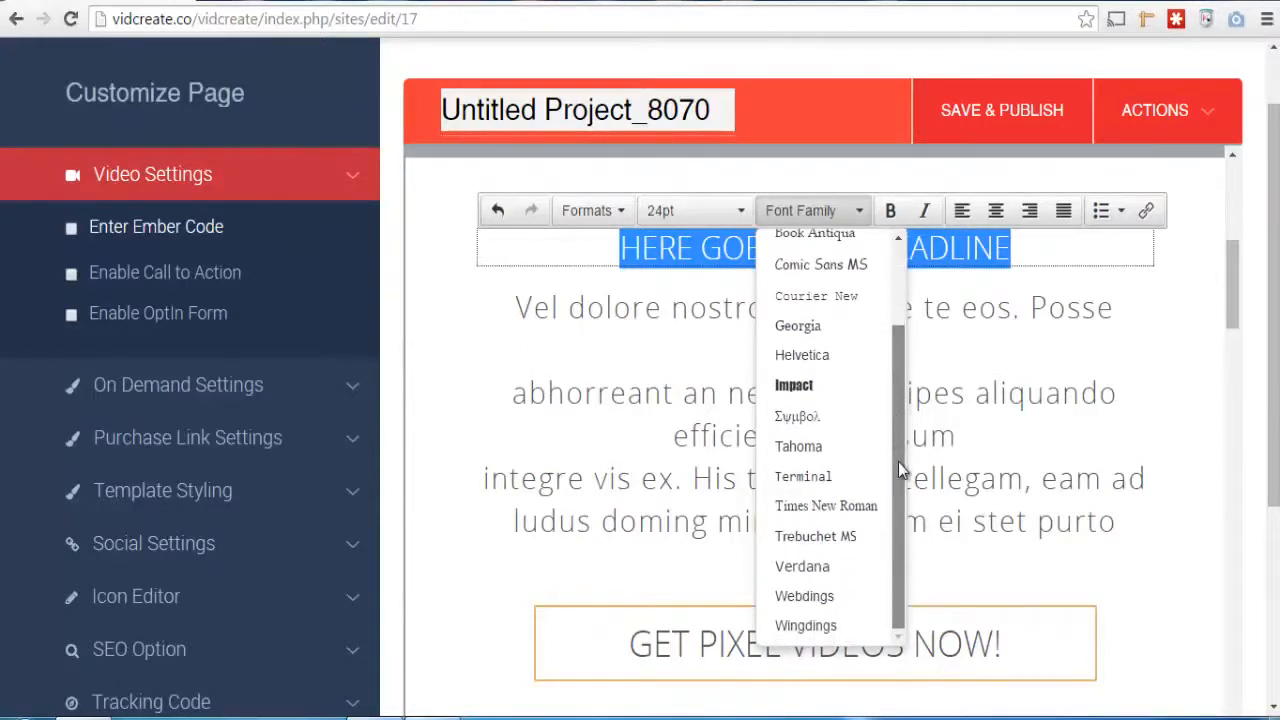
{"action": "left_click", "coordinate": [852, 447]}
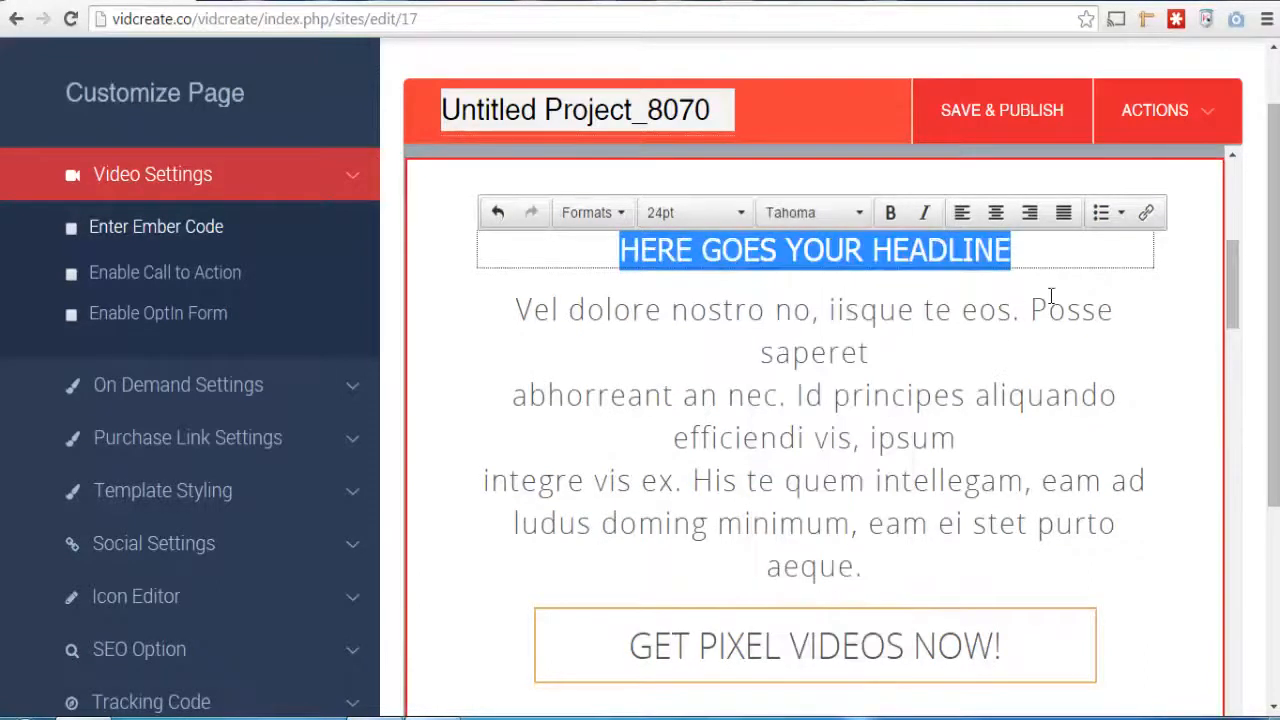
{"action": "left_click", "coordinate": [1048, 298]}
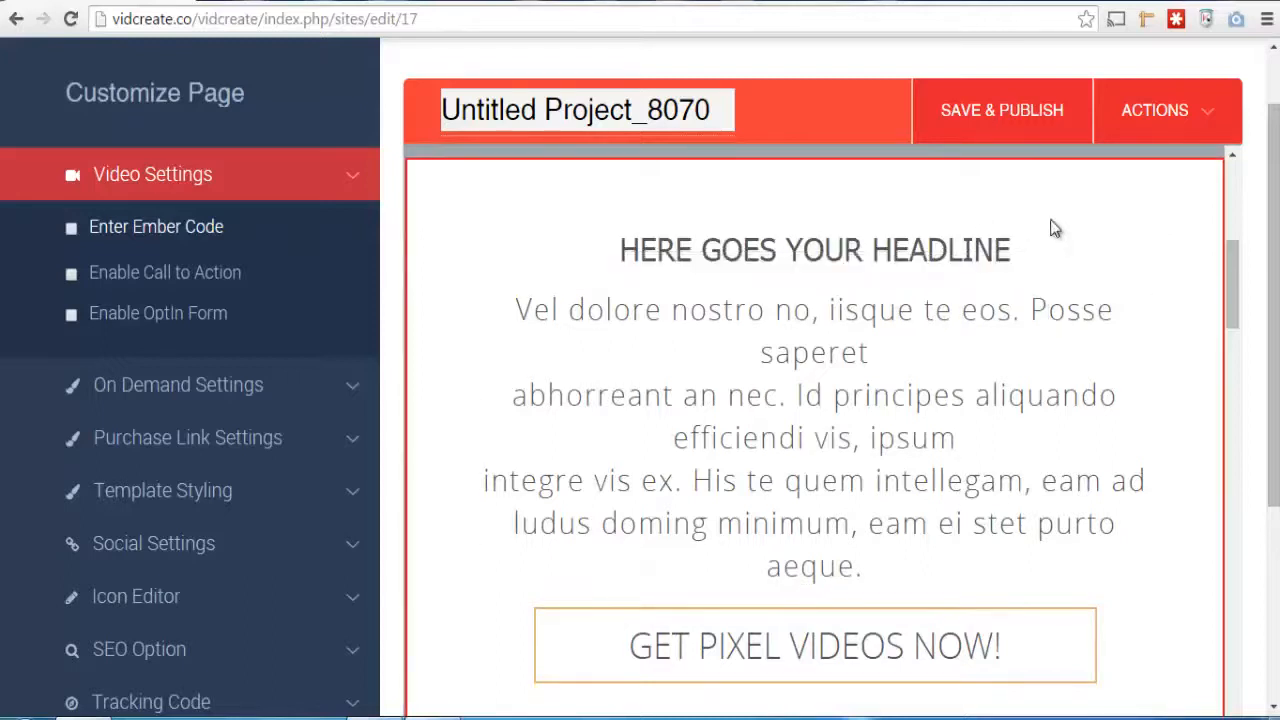
{"action": "left_click_drag", "start_coordinate": [1012, 250], "coordinate": [622, 250]}
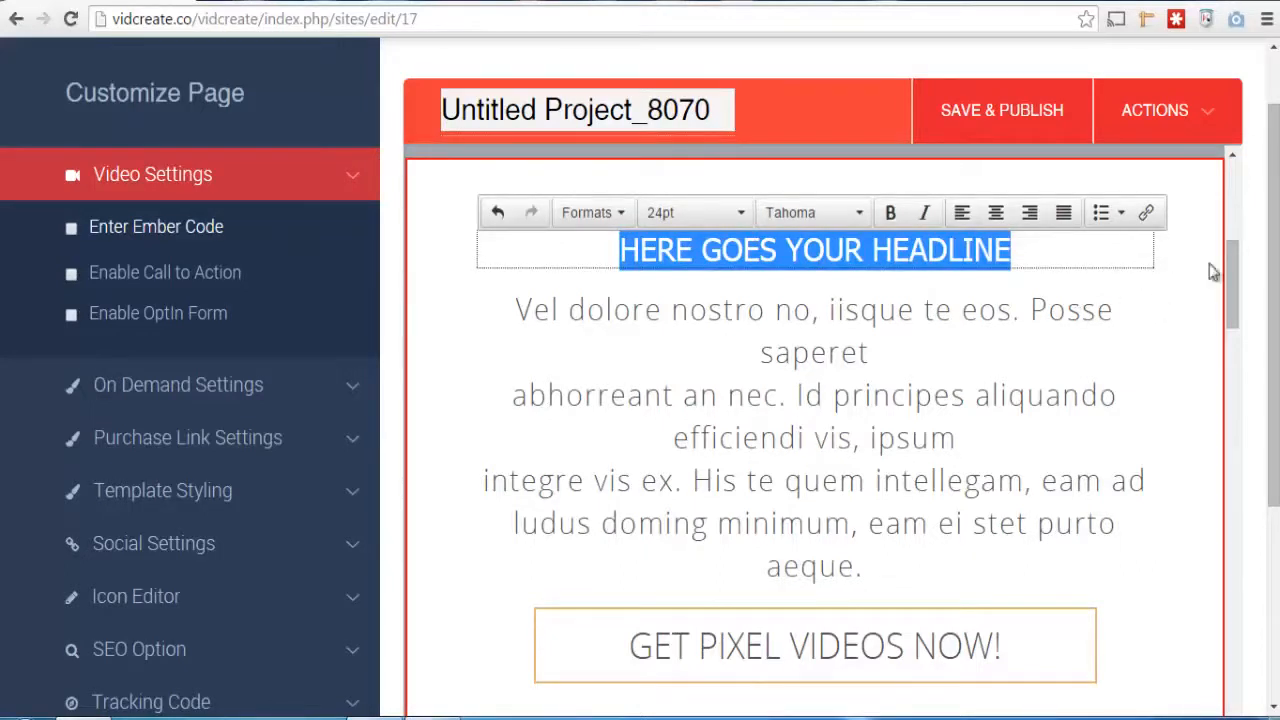
{"action": "scroll", "coordinate": [1240, 325], "scroll_direction": "down", "scroll_amount": 2}
{"action": "scroll", "coordinate": [1240, 335], "scroll_direction": "down", "scroll_amount": 2}
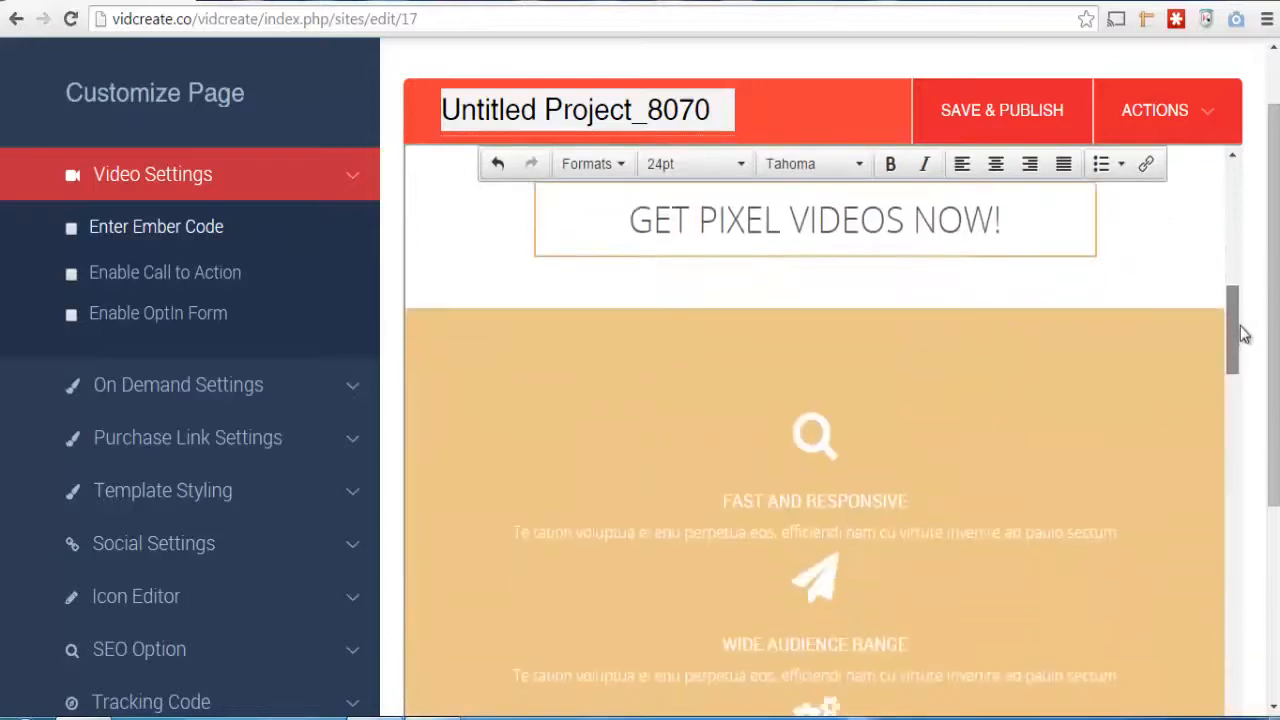
{"action": "scroll", "coordinate": [1245, 350], "scroll_direction": "down", "scroll_amount": 1}
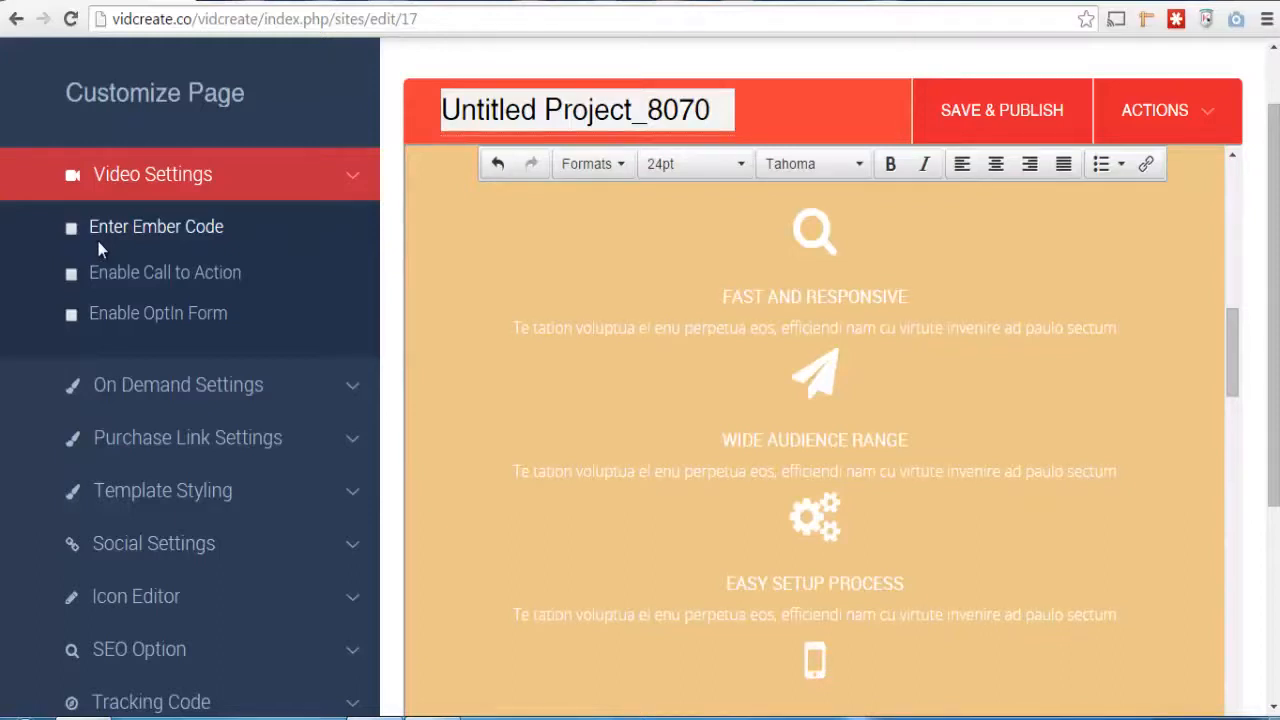
Enable the Enter Ember Code option for the page's video and choose YouTube as the uploader
{"action": "left_click", "coordinate": [70, 230]}
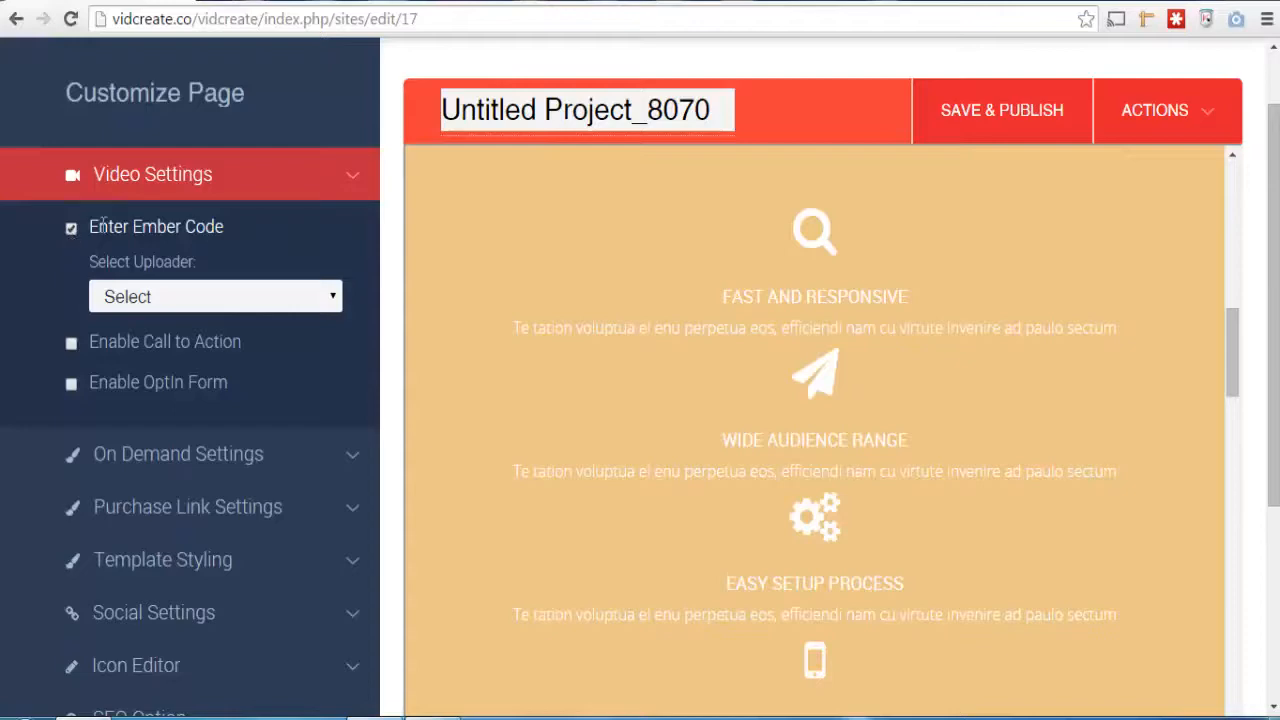
{"action": "left_click", "coordinate": [340, 308]}
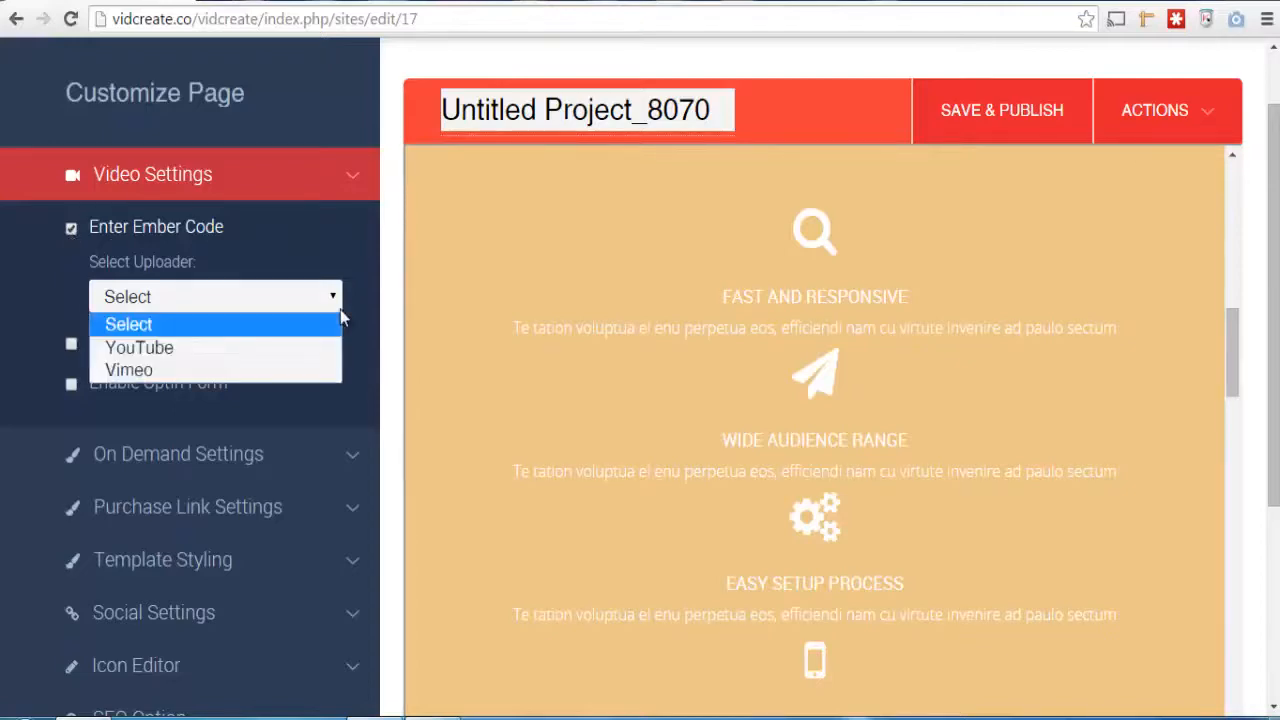
{"action": "left_click_drag", "start_coordinate": [1237, 360], "coordinate": [1236, 229]}
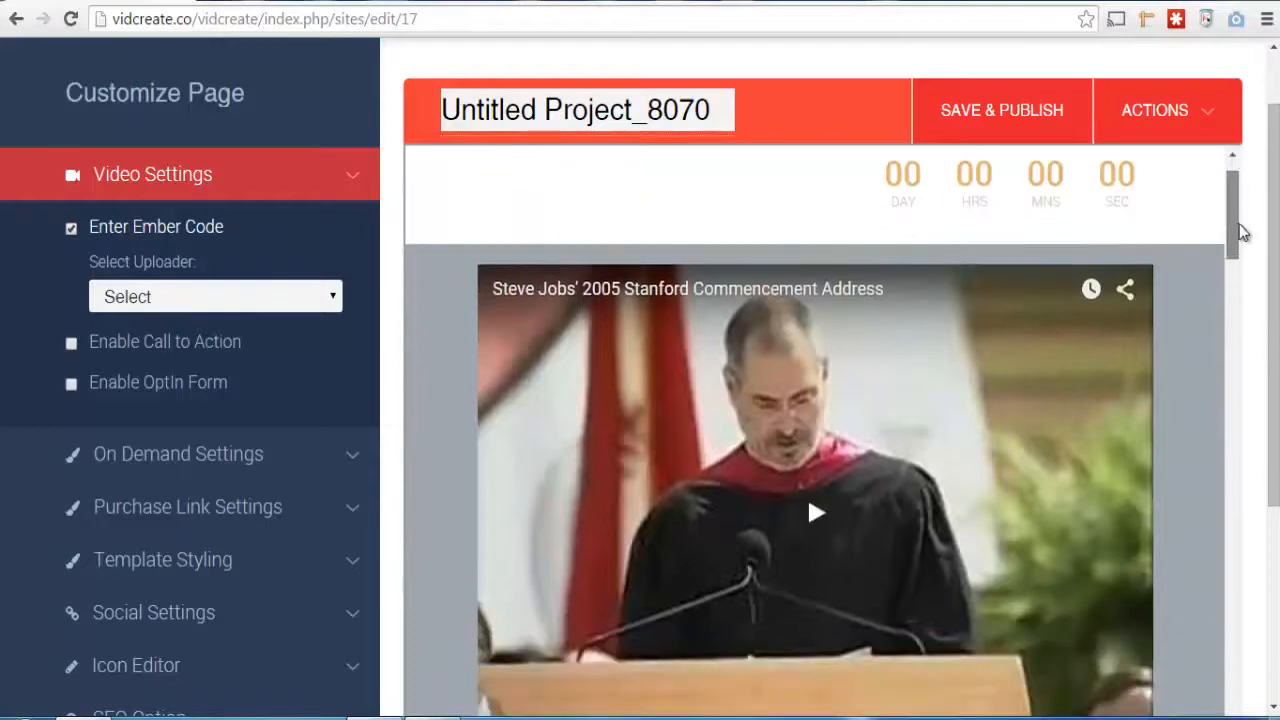
{"action": "left_click", "coordinate": [335, 299]}
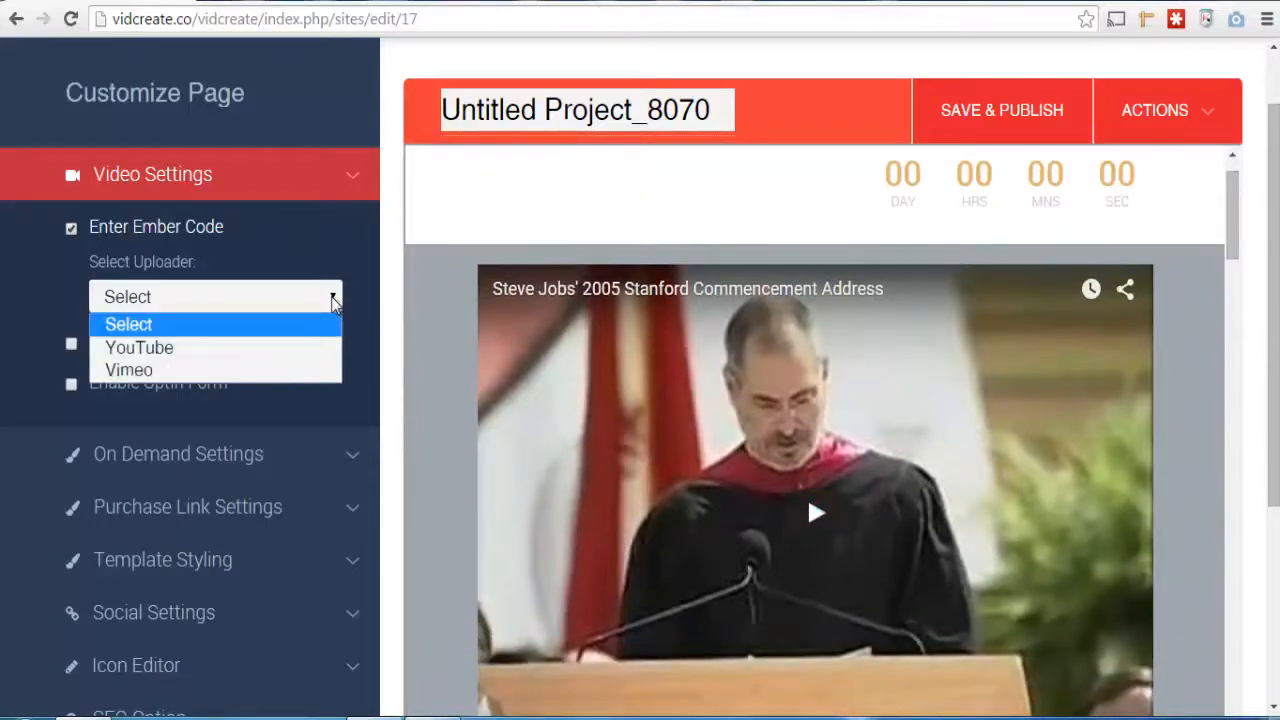
{"action": "left_click", "coordinate": [283, 348]}
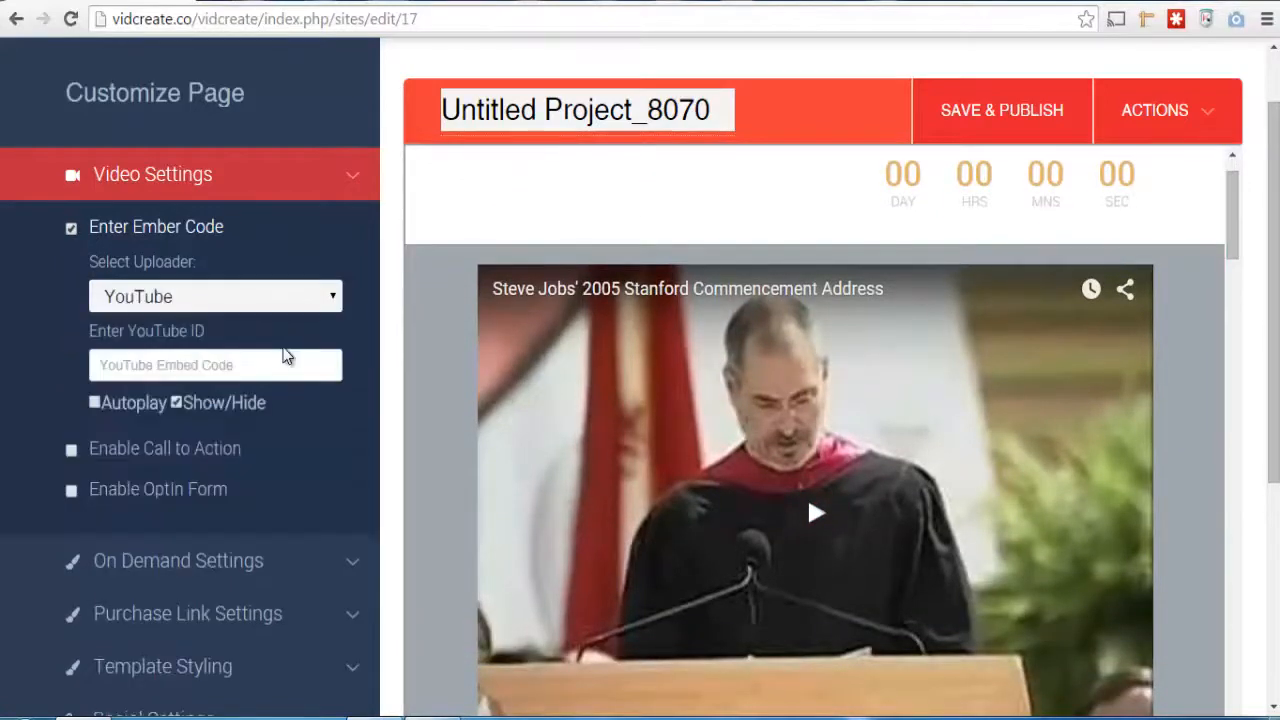
Enable Autoplay for the YouTube video and disable its Show/Hide option
{"action": "left_click", "coordinate": [277, 370]}
{"action": "left_click", "coordinate": [95, 403]}
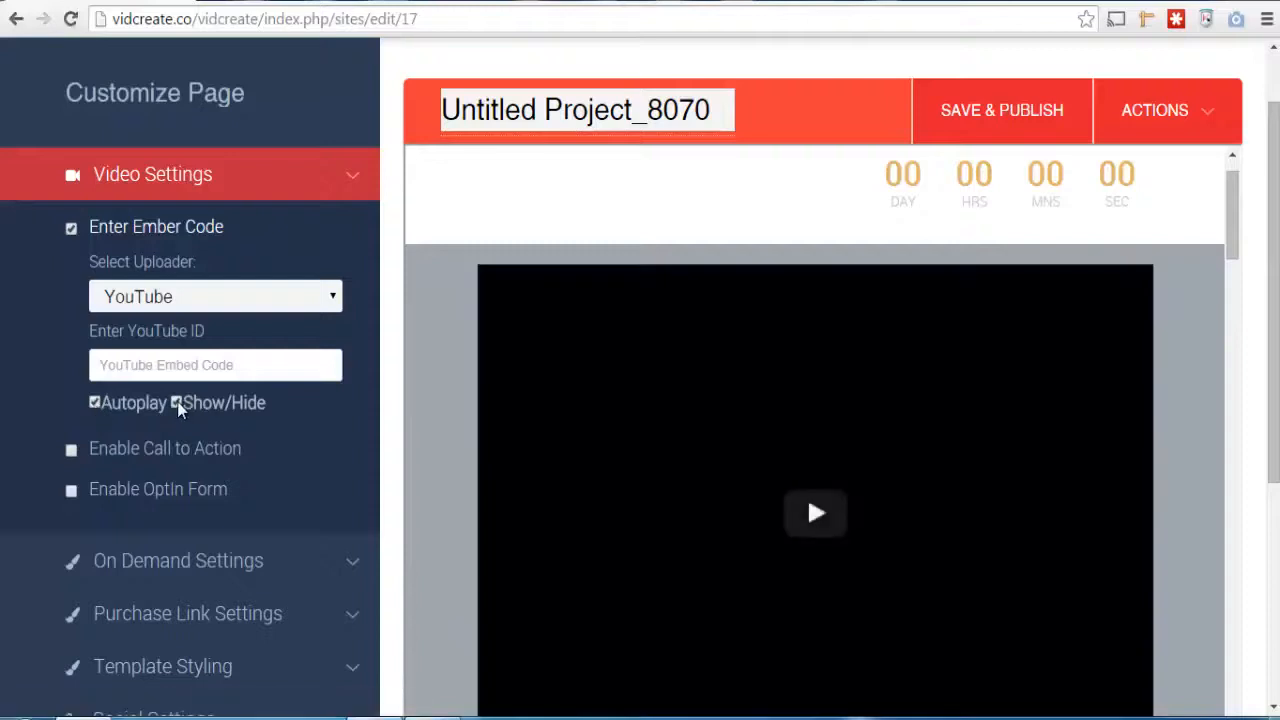
{"action": "left_click", "coordinate": [177, 403]}
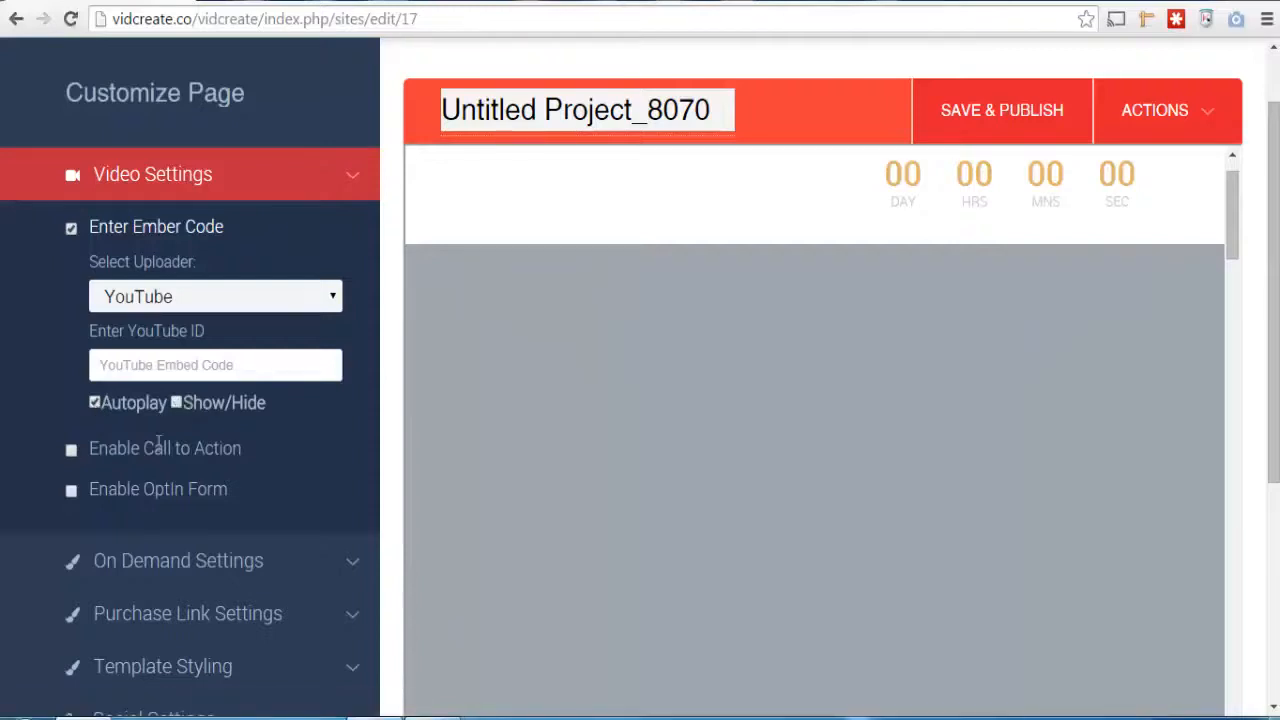
Enable Call to Action for the video and set its timing to 2
{"action": "left_click", "coordinate": [71, 452]}
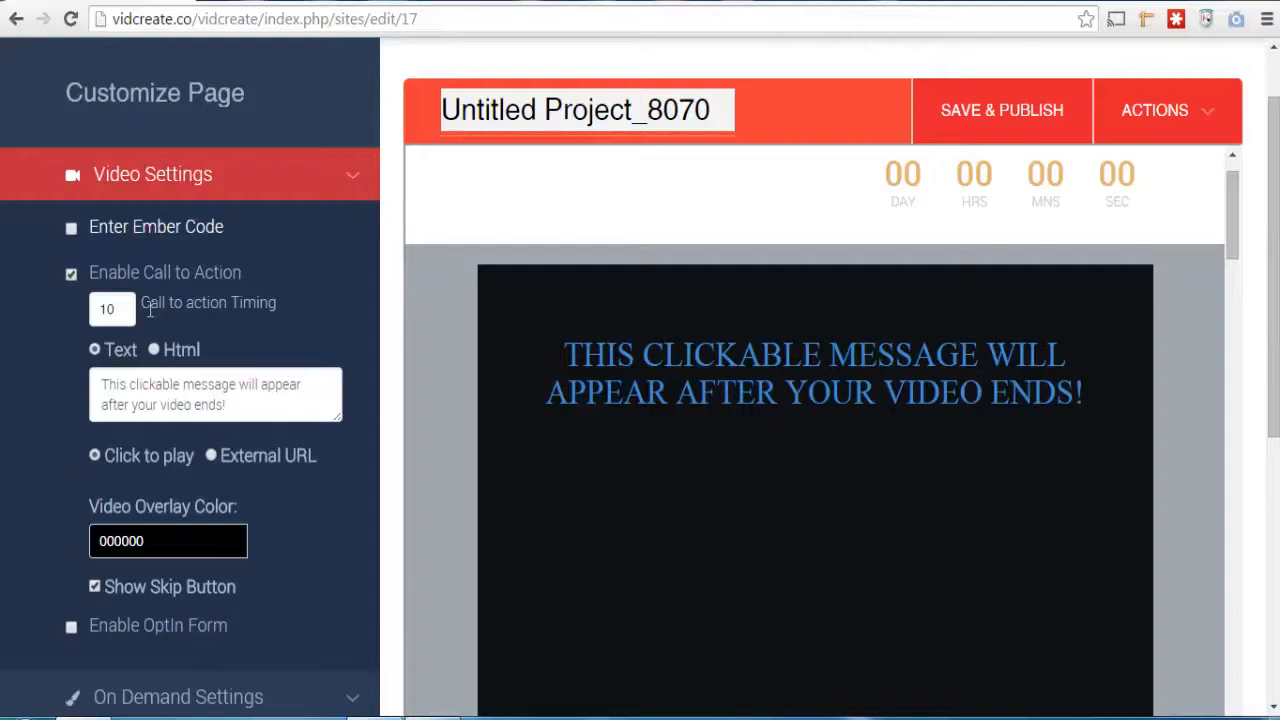
{"action": "double_click", "coordinate": [110, 311]}
{"action": "type", "text": "2"}
Replace the call-to-action message with "Change the text here", trying the Html format and returning to Text
{"action": "left_click_drag", "start_coordinate": [246, 406], "coordinate": [103, 384]}
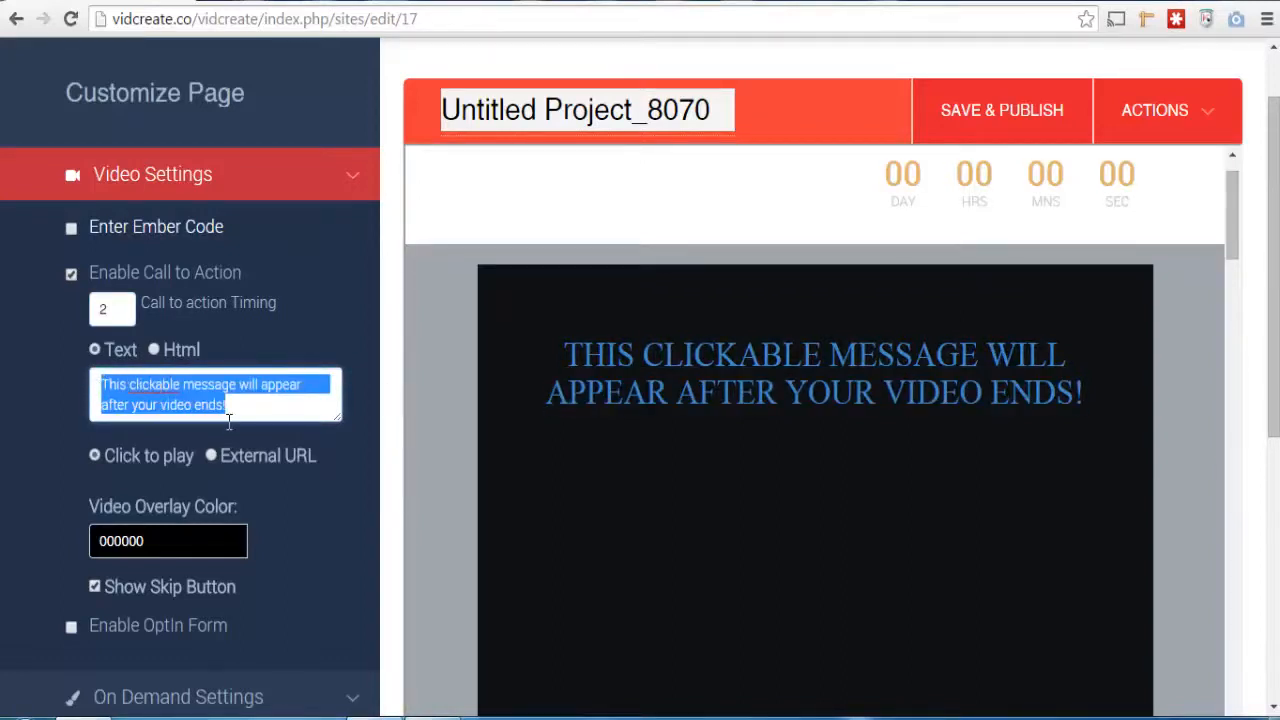
{"action": "type", "text": "CJHAN"}
{"action": "key", "text": "BackSpace"}
{"action": "key", "text": "BackSpace"}
{"action": "key", "text": "BackSpace"}
{"action": "key", "text": "BackSpace"}
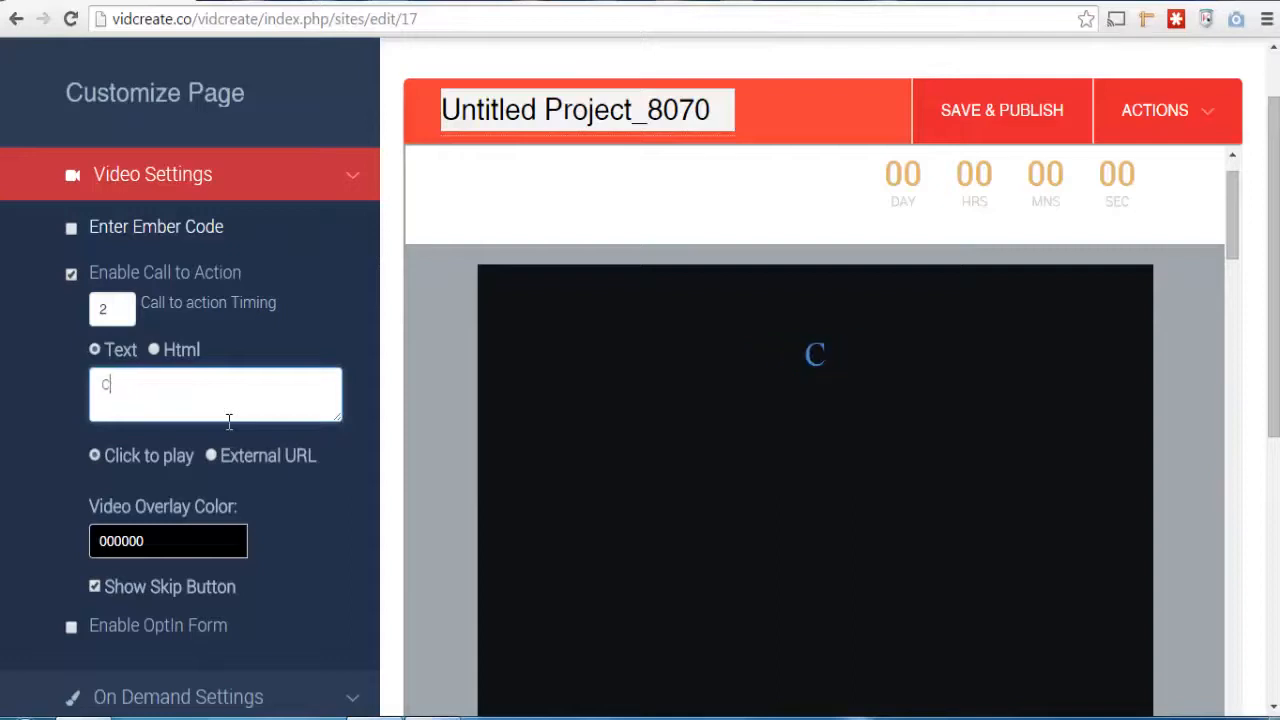
{"action": "type", "text": "hange the te"}
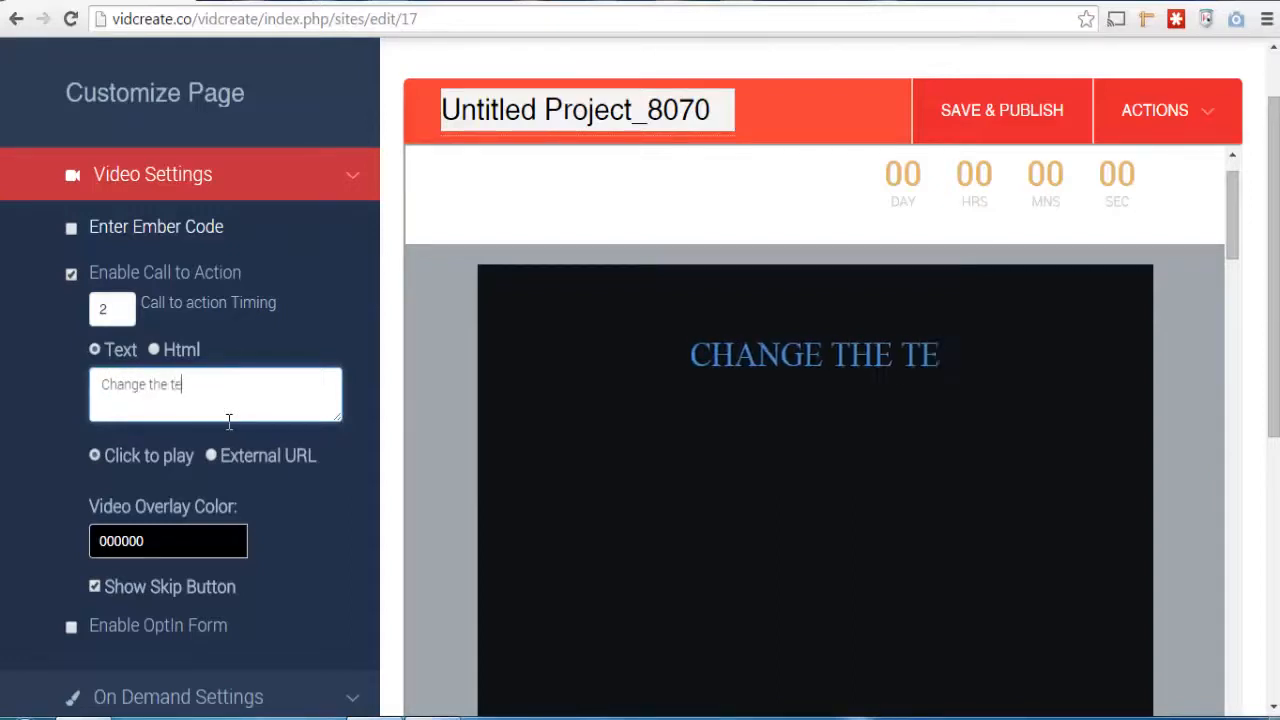
{"action": "type", "text": "xt here"}
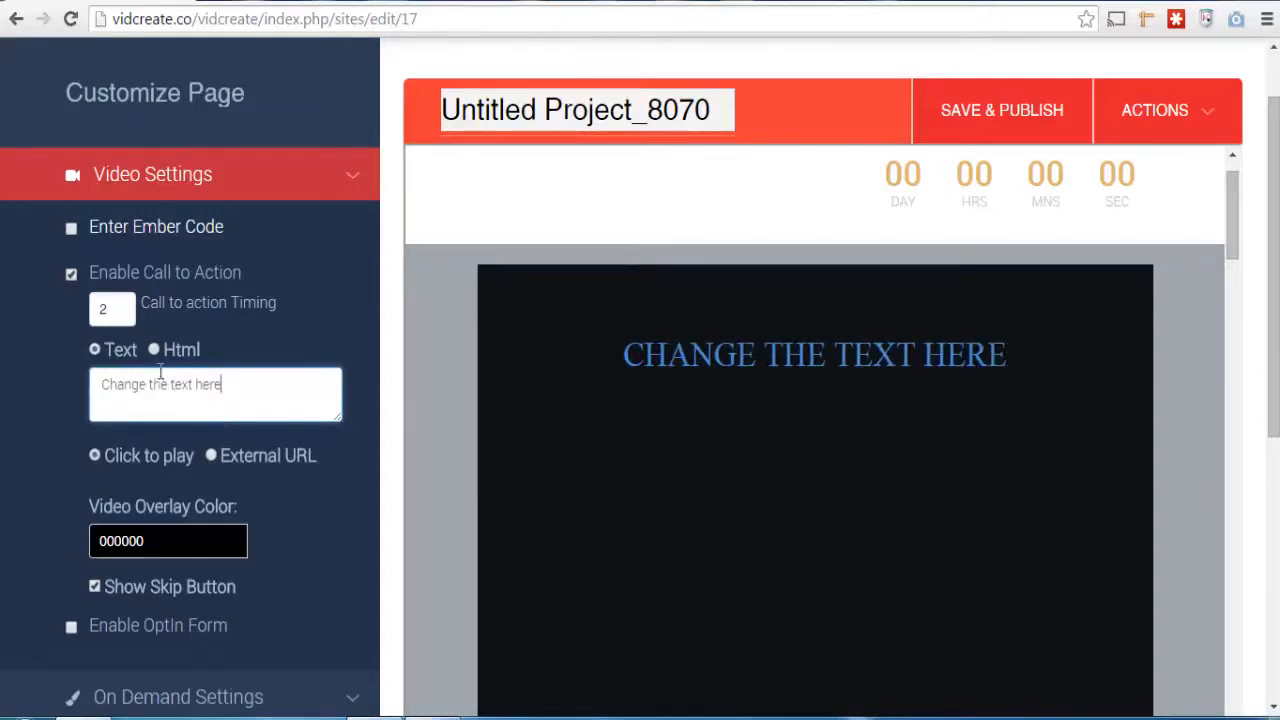
{"action": "left_click", "coordinate": [152, 357]}
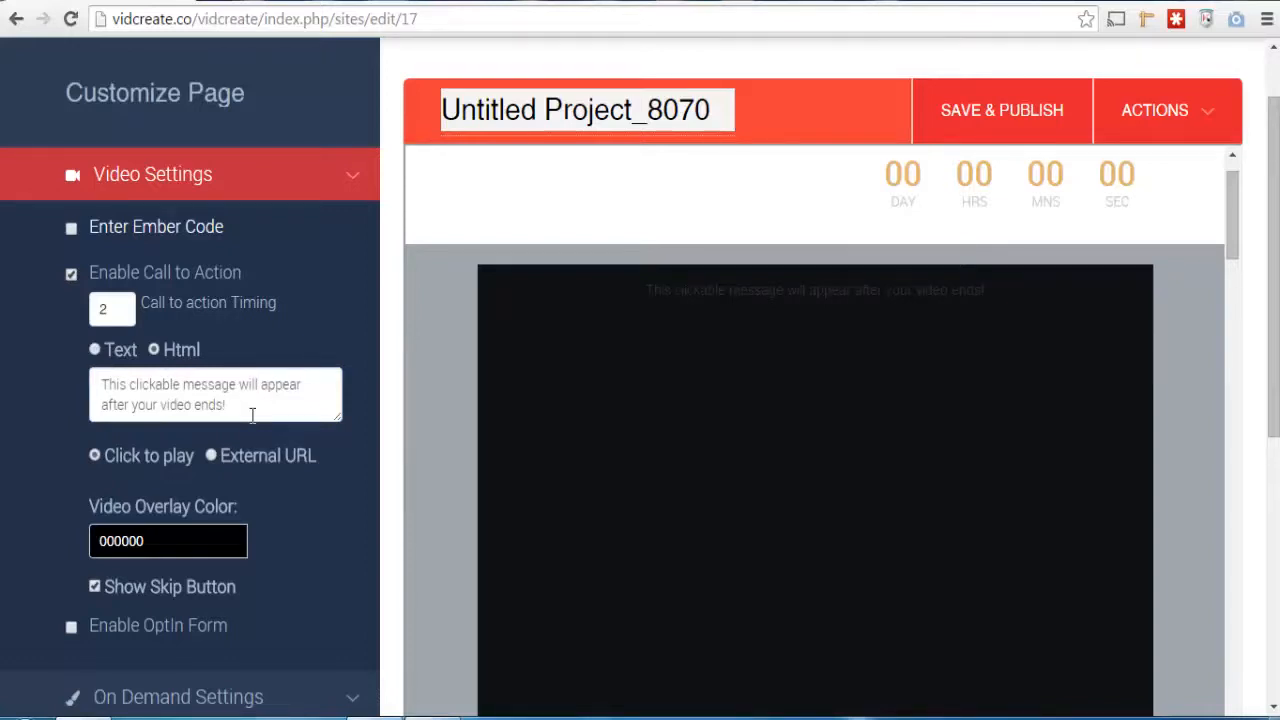
{"action": "left_click", "coordinate": [96, 350]}
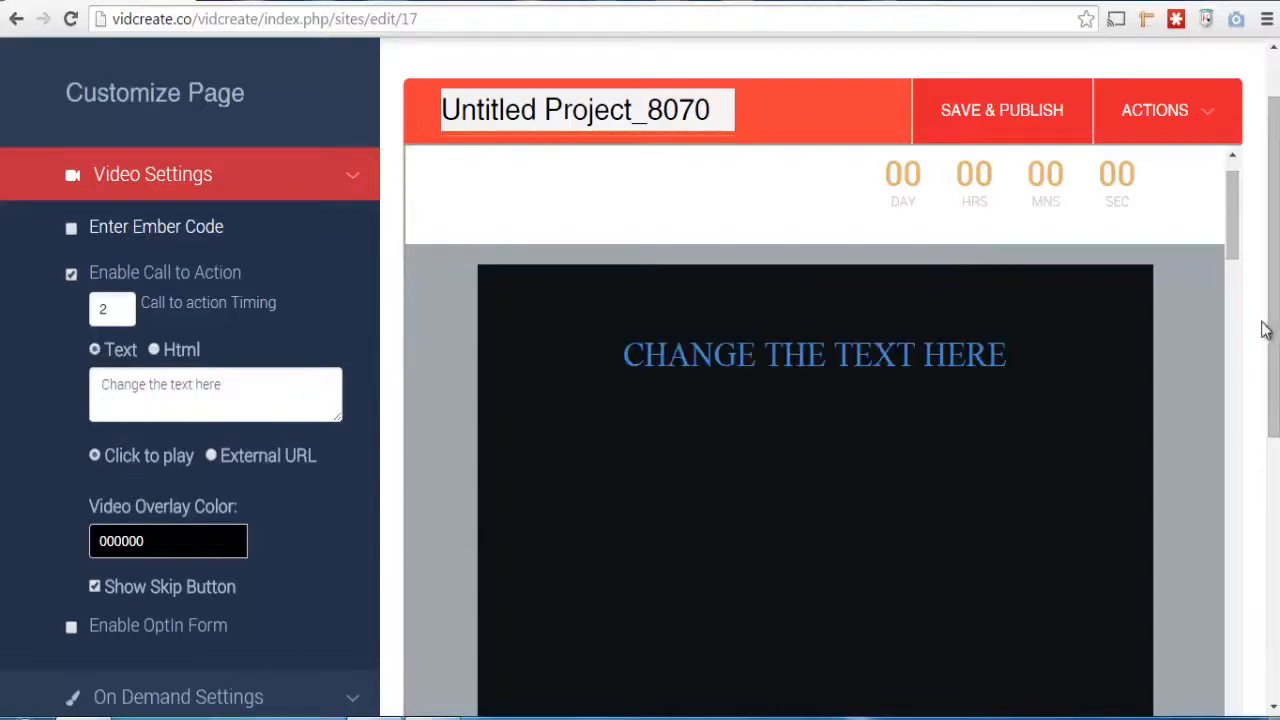
Change the call to action's video overlay color to purple 9F5EFF
{"action": "left_click_drag", "start_coordinate": [1274, 334], "coordinate": [1274, 388]}
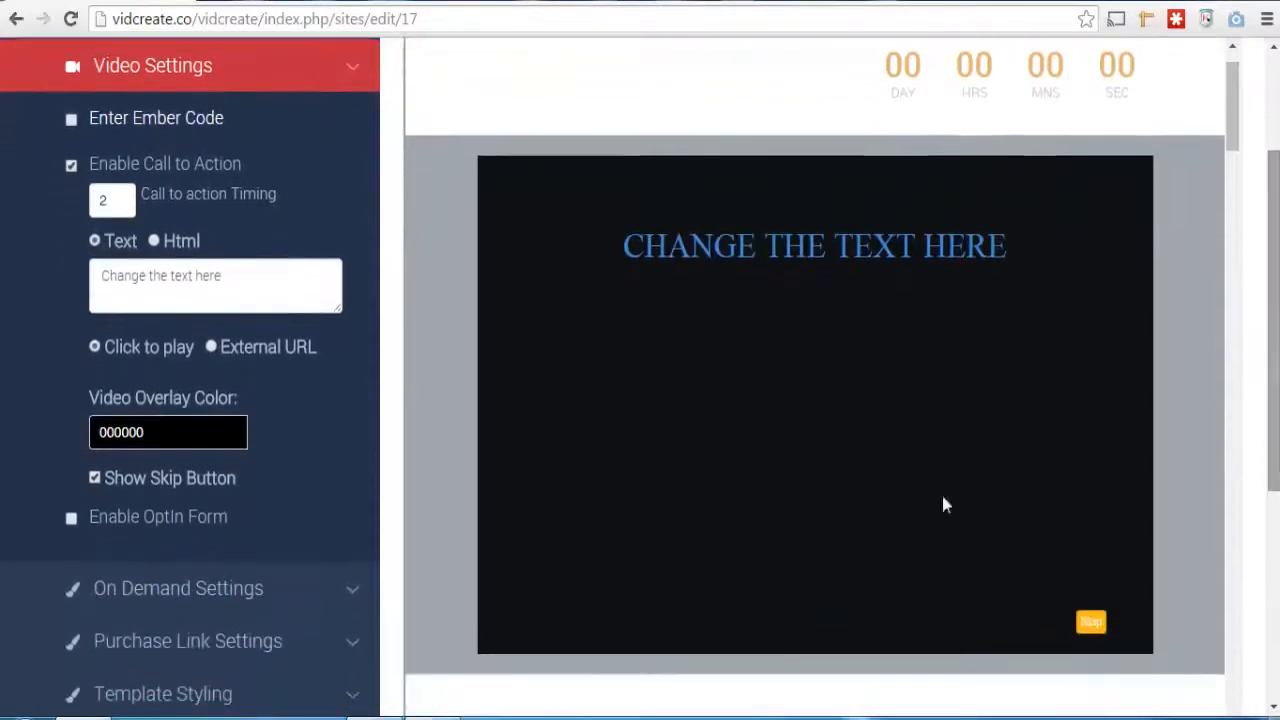
{"action": "left_click", "coordinate": [171, 432]}
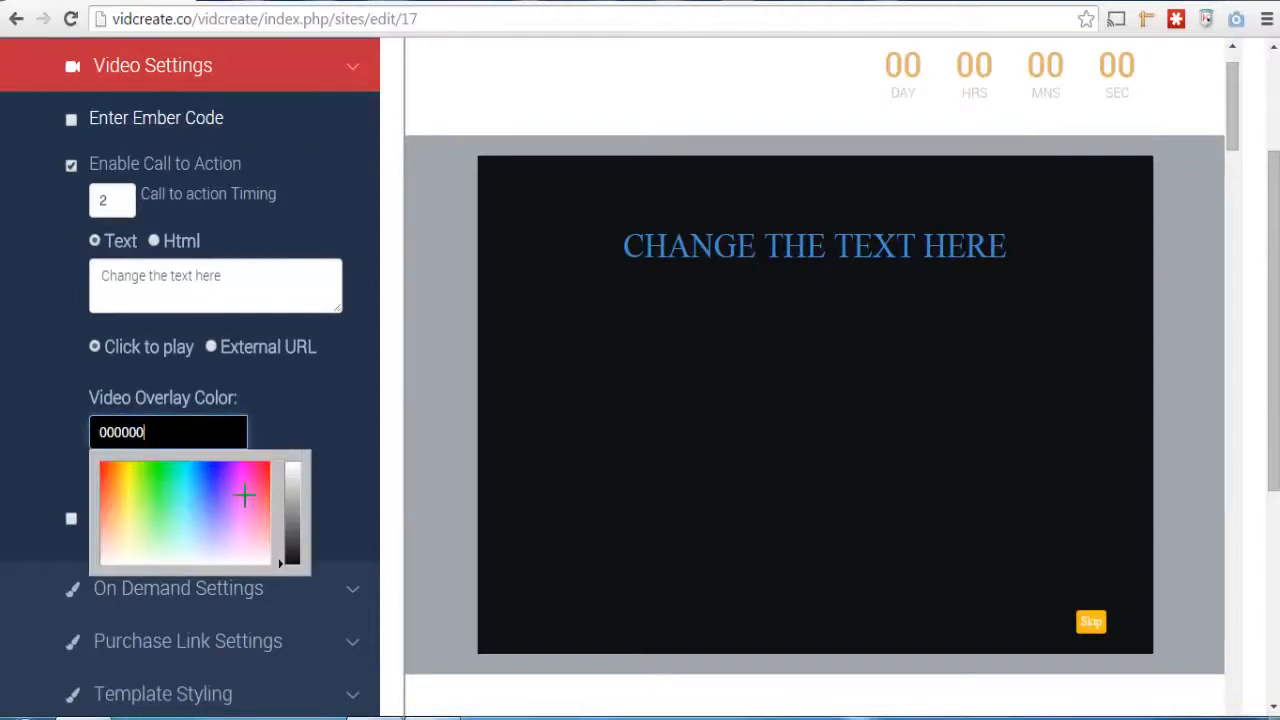
{"action": "mouse_move", "coordinate": [244, 495]}
{"action": "left_mouse_down"}
{"action": "mouse_move", "coordinate": [264, 487]}
{"action": "mouse_move", "coordinate": [225, 499]}
{"action": "left_mouse_up"}
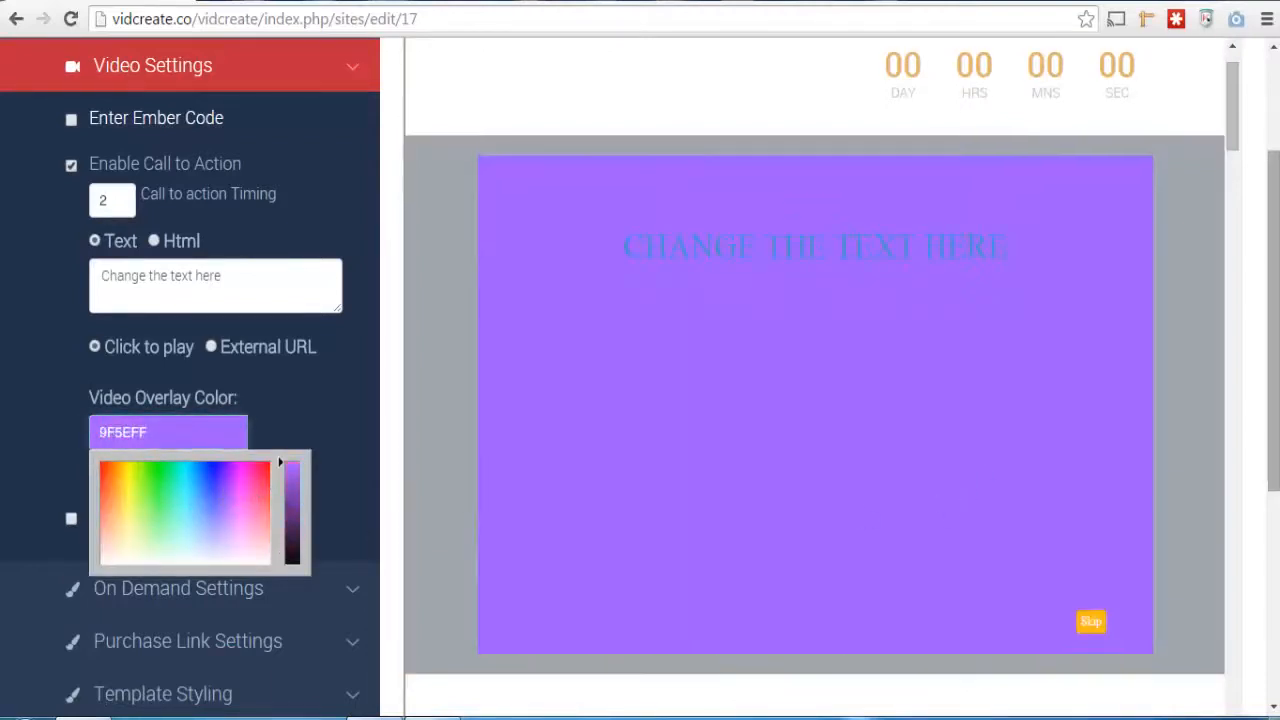
{"action": "left_click_drag", "start_coordinate": [1274, 380], "coordinate": [1274, 440]}
{"action": "left_click", "coordinate": [305, 283]}
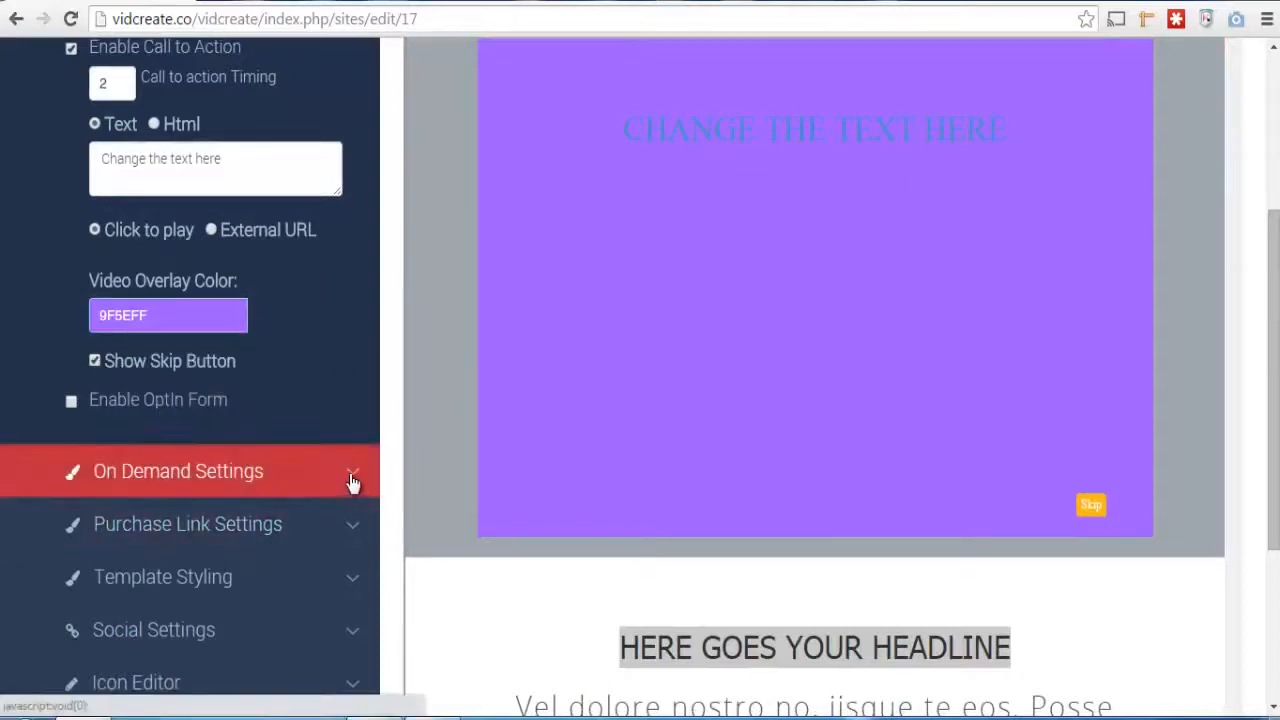
Enable the OptIn Form for the video and look over its settings
{"action": "left_click", "coordinate": [71, 403]}
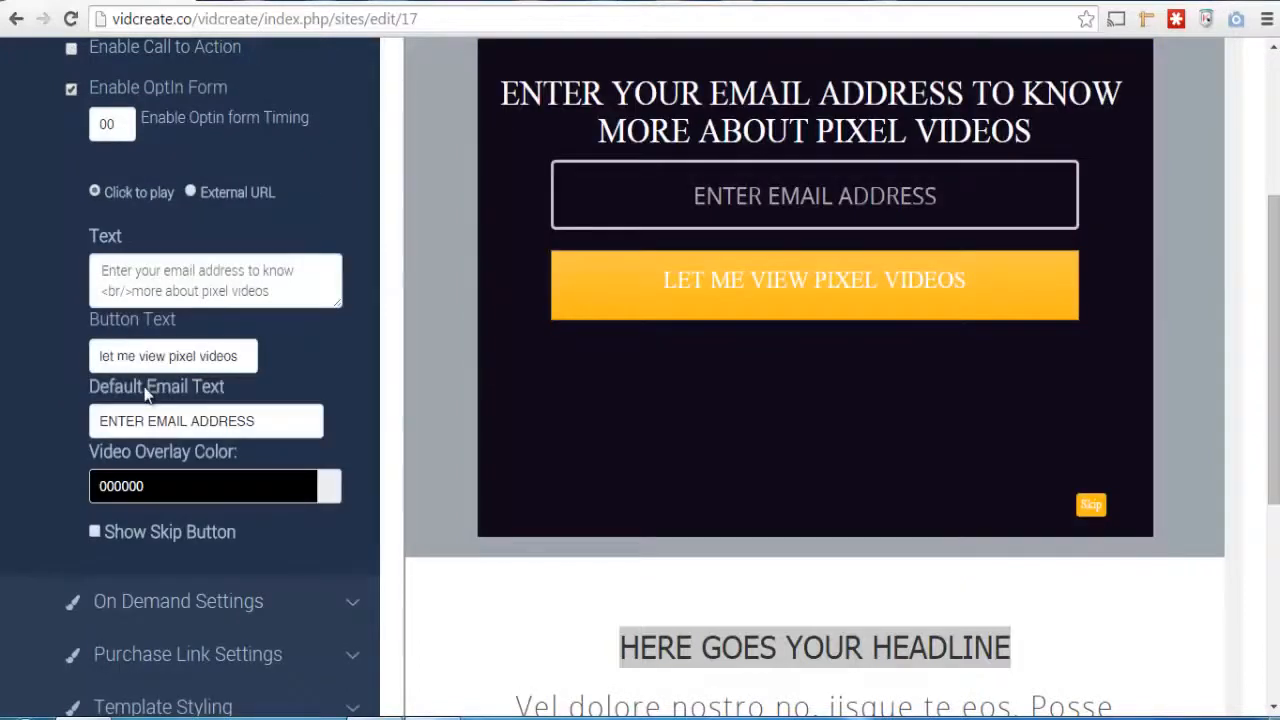
{"action": "scroll", "coordinate": [1275, 385], "scroll_direction": "up", "scroll_amount": 1}
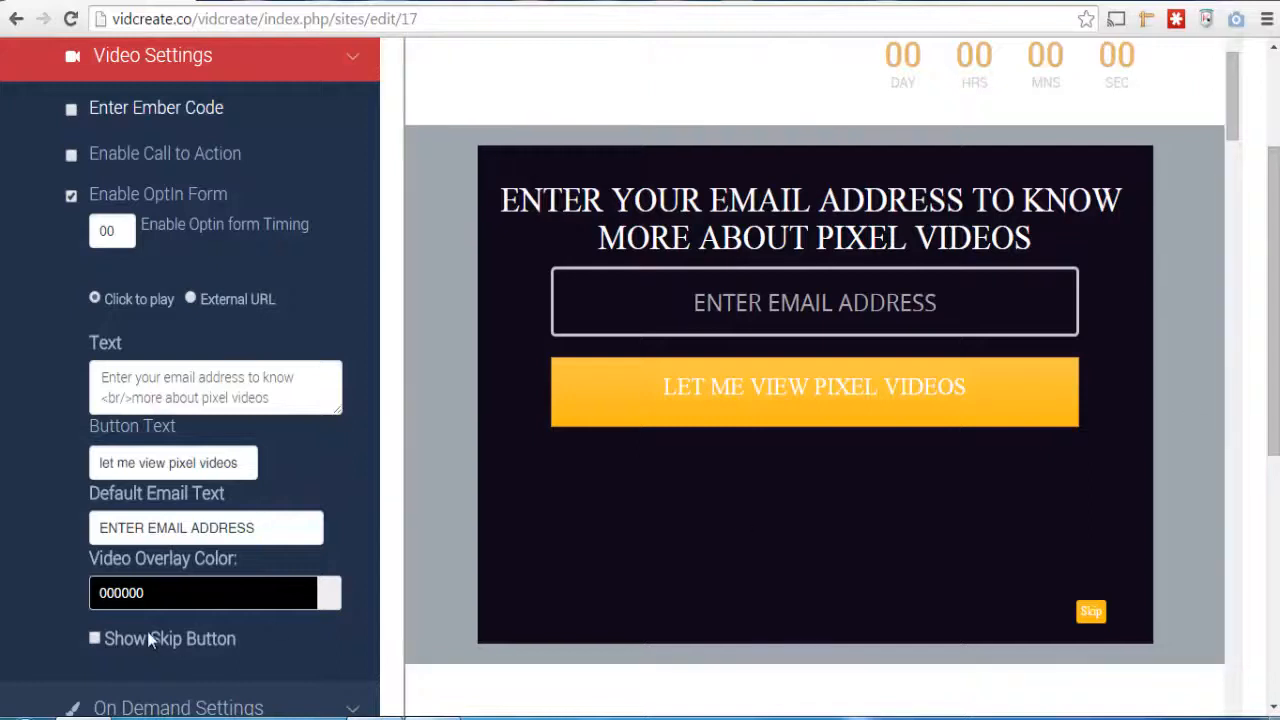
{"action": "scroll", "coordinate": [1275, 385], "scroll_direction": "down", "scroll_amount": 1}
{"action": "scroll", "coordinate": [1275, 385], "scroll_direction": "down", "scroll_amount": 1}
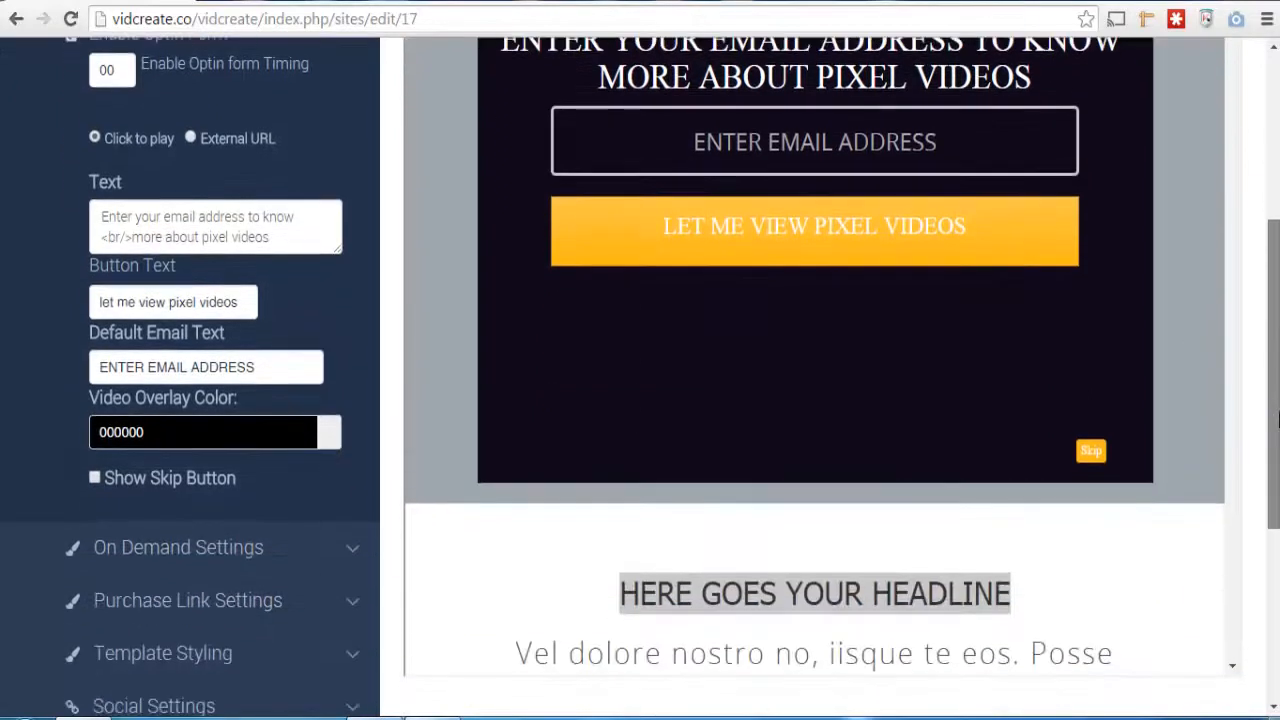
{"action": "scroll", "coordinate": [1276, 385], "scroll_direction": "up", "scroll_amount": 1}
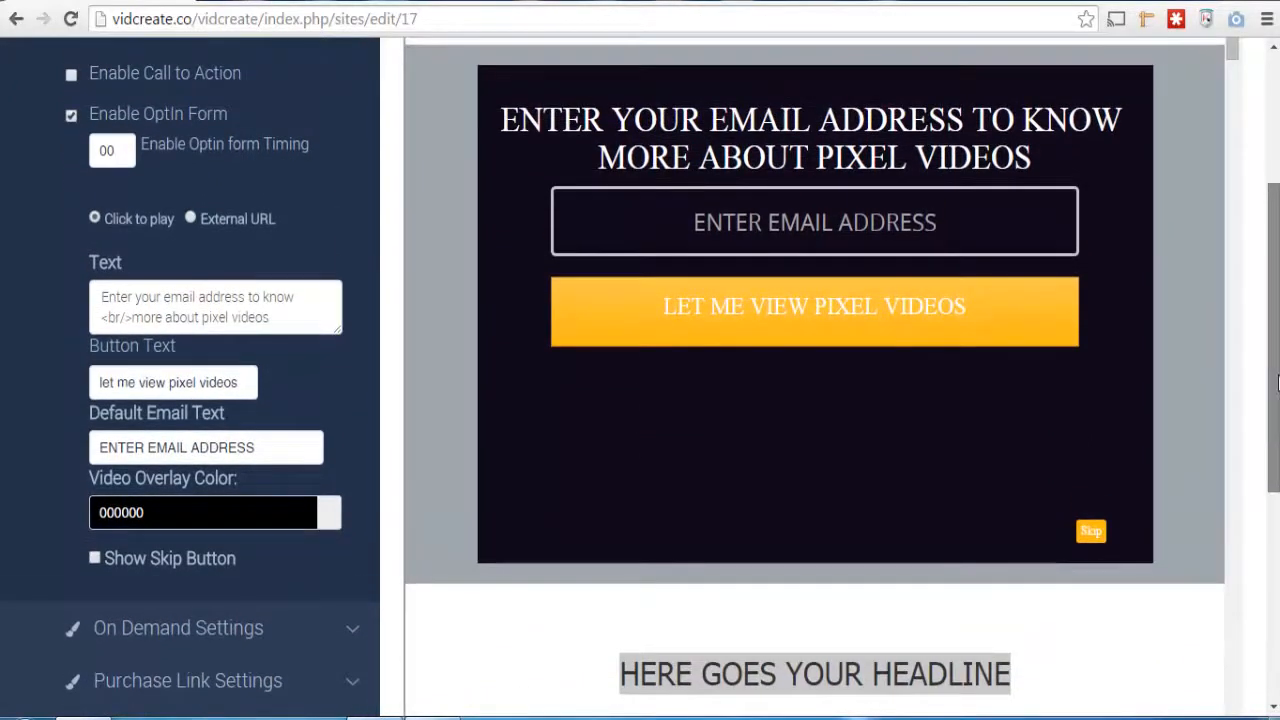
{"action": "left_click_drag", "start_coordinate": [1277, 383], "coordinate": [1275, 342]}
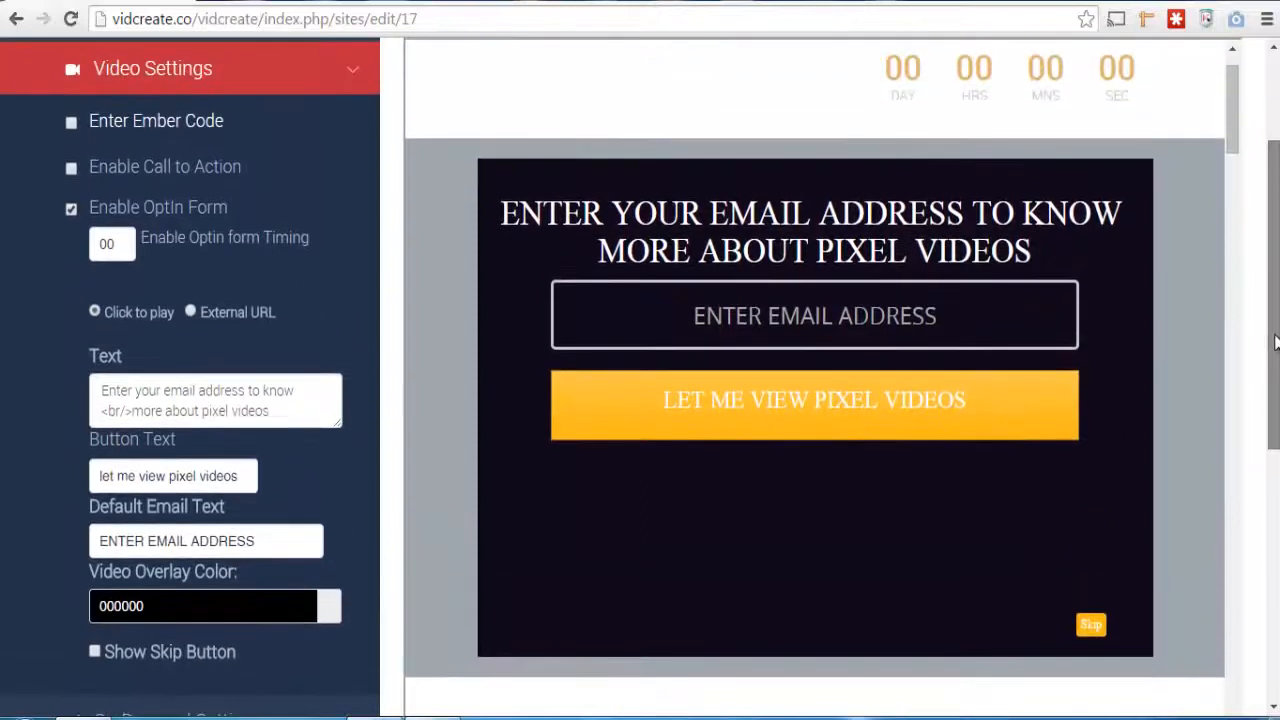
{"action": "scroll", "coordinate": [1275, 345], "scroll_direction": "down", "scroll_amount": 1}
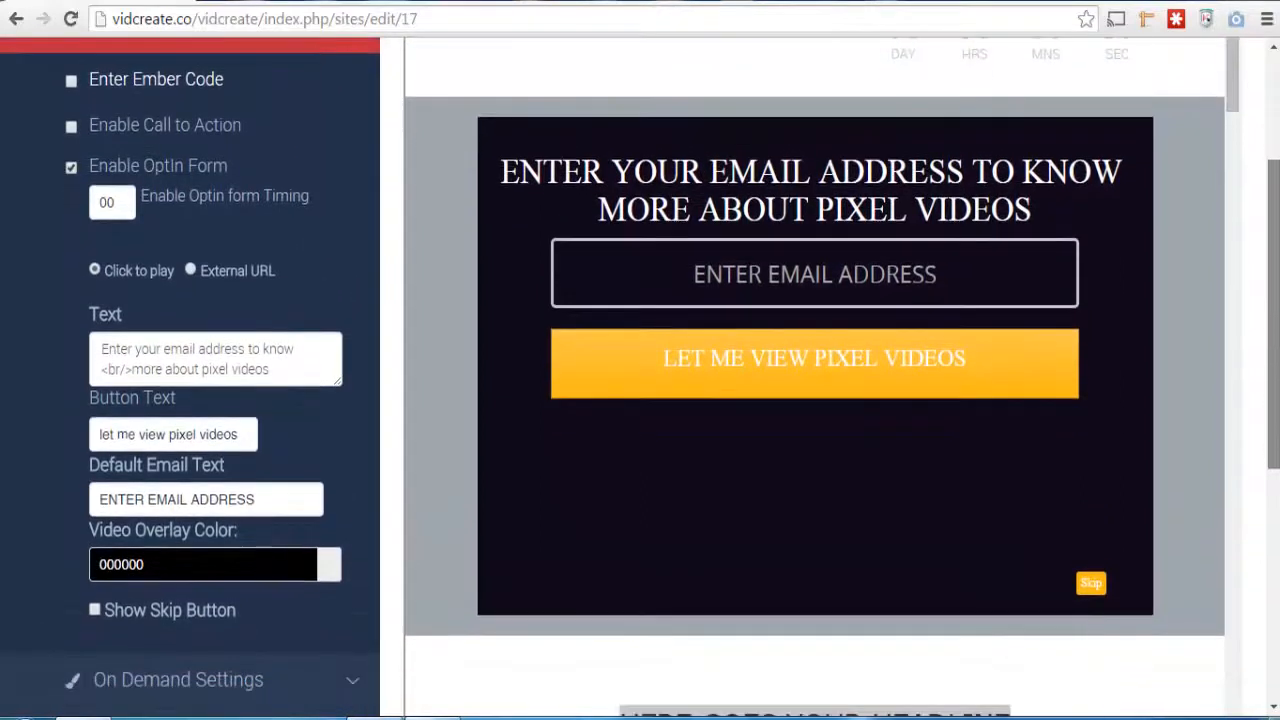
Set the opt-in form timing to 10 and hide its Skip button
{"action": "left_click", "coordinate": [253, 500]}
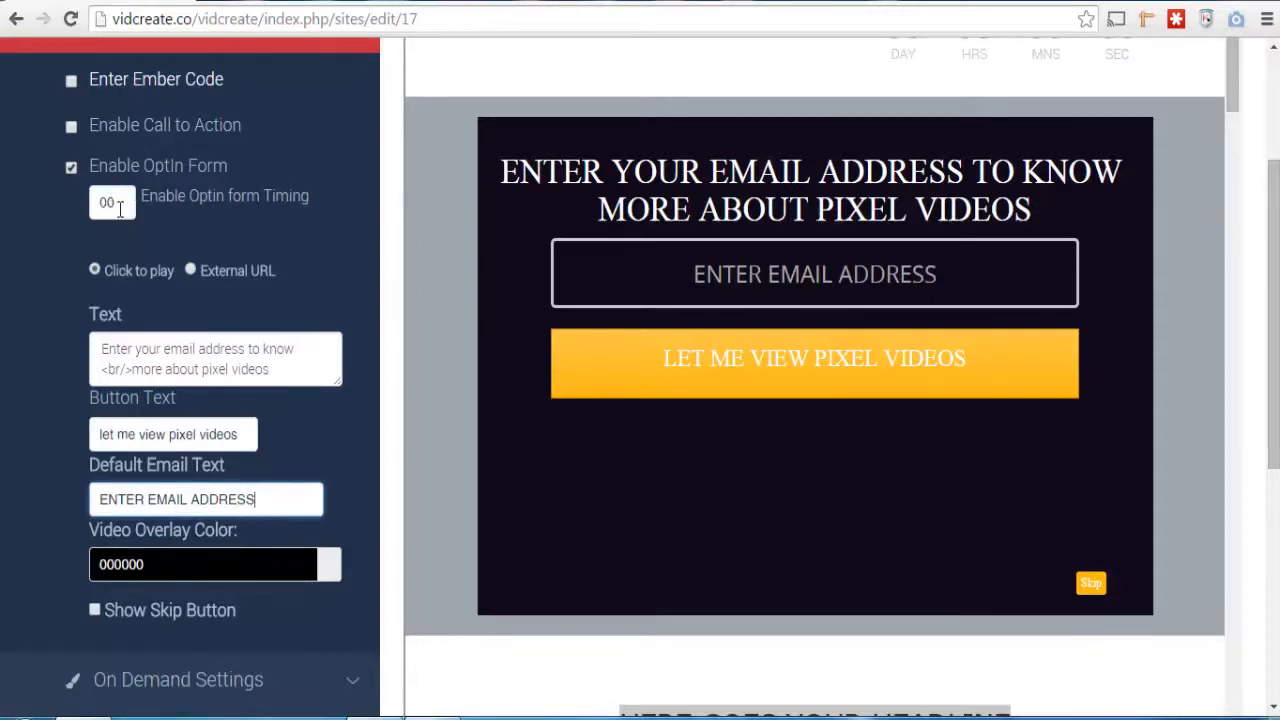
{"action": "left_click_drag", "start_coordinate": [119, 207], "coordinate": [103, 214]}
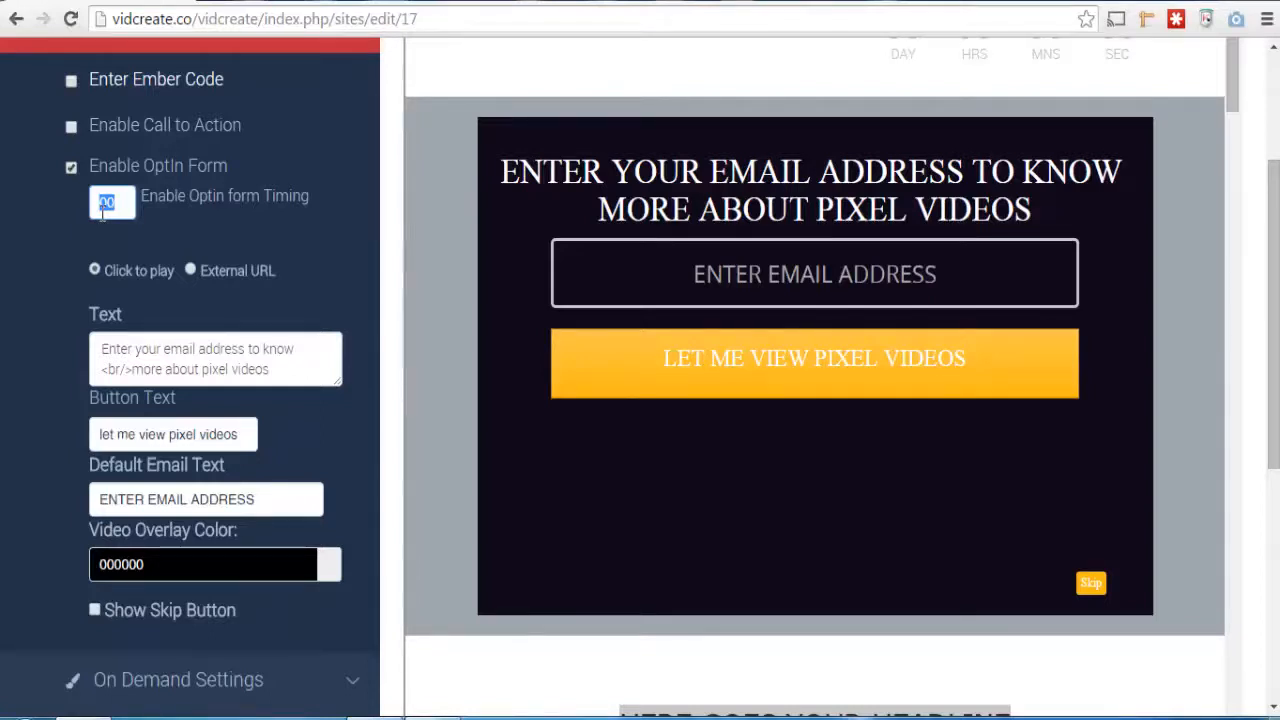
{"action": "type", "text": "10"}
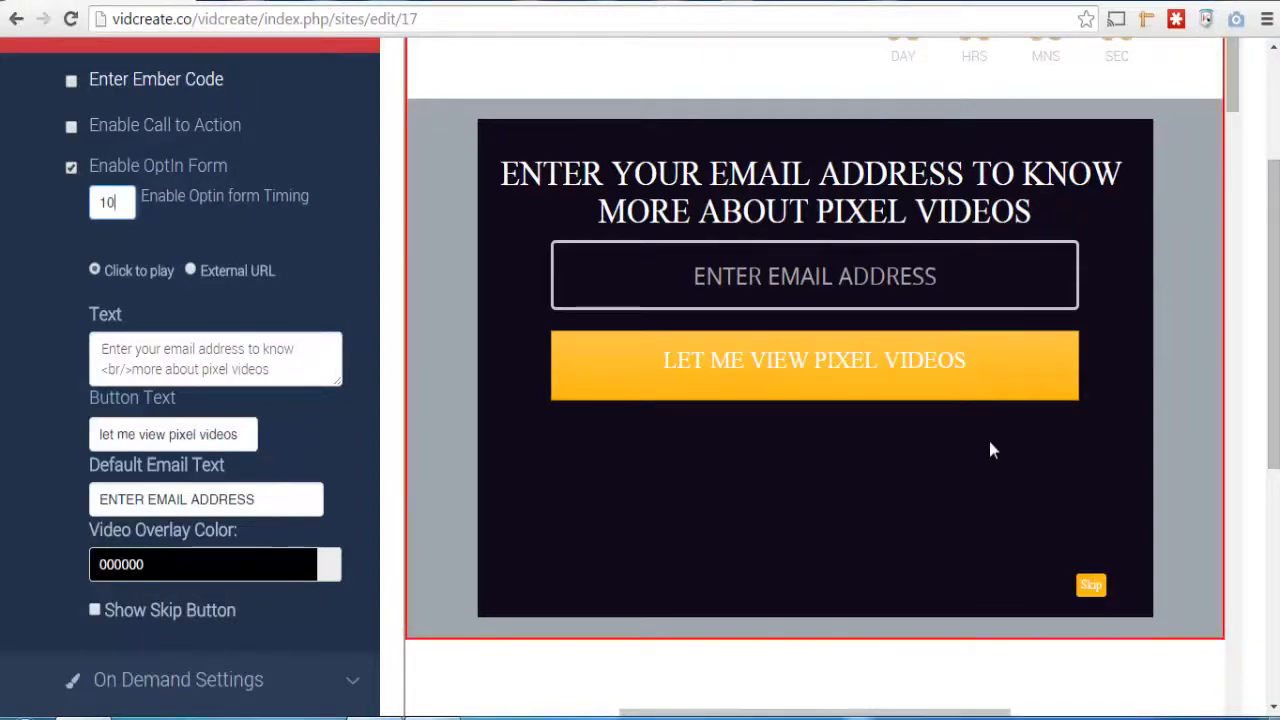
{"action": "left_click", "coordinate": [95, 612]}
{"action": "left_click", "coordinate": [94, 612]}
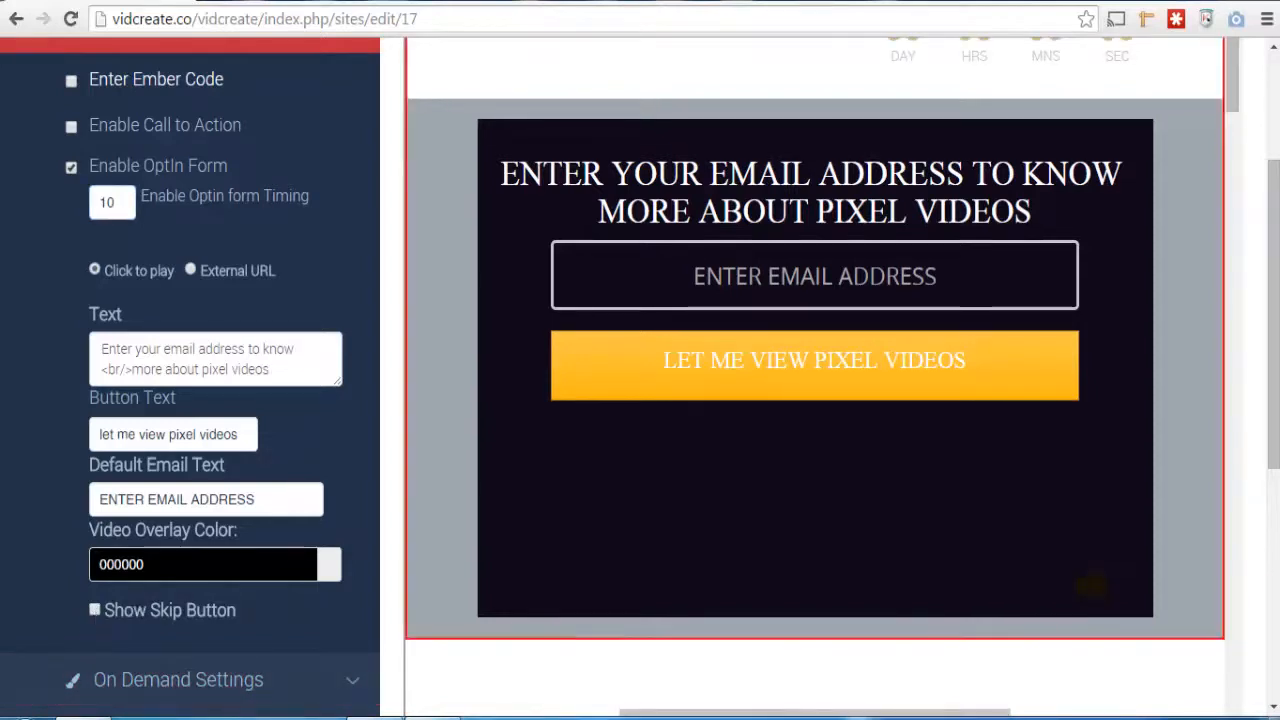
Set up the auto responder with Using Api and GetResponse as the mailer, leaving the API key and campaign token empty
{"action": "left_click_drag", "start_coordinate": [1274, 428], "coordinate": [1275, 470]}
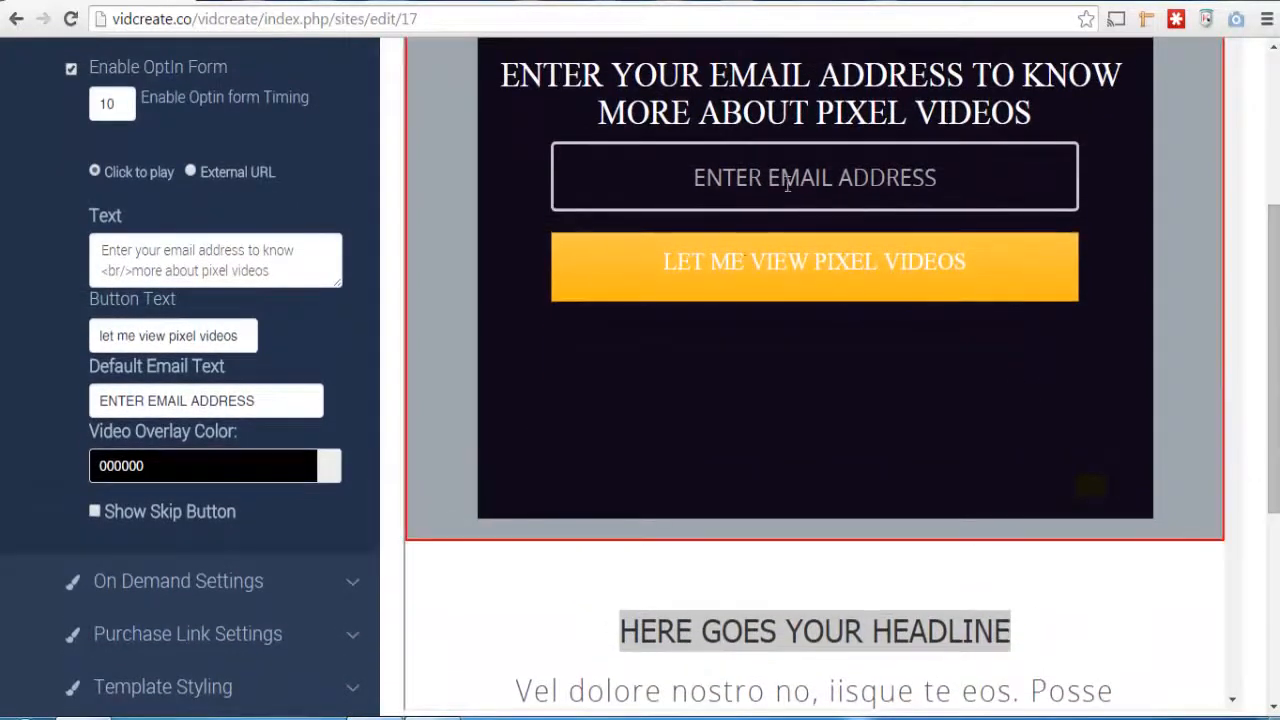
{"action": "left_click_drag", "start_coordinate": [1276, 395], "coordinate": [1276, 578]}
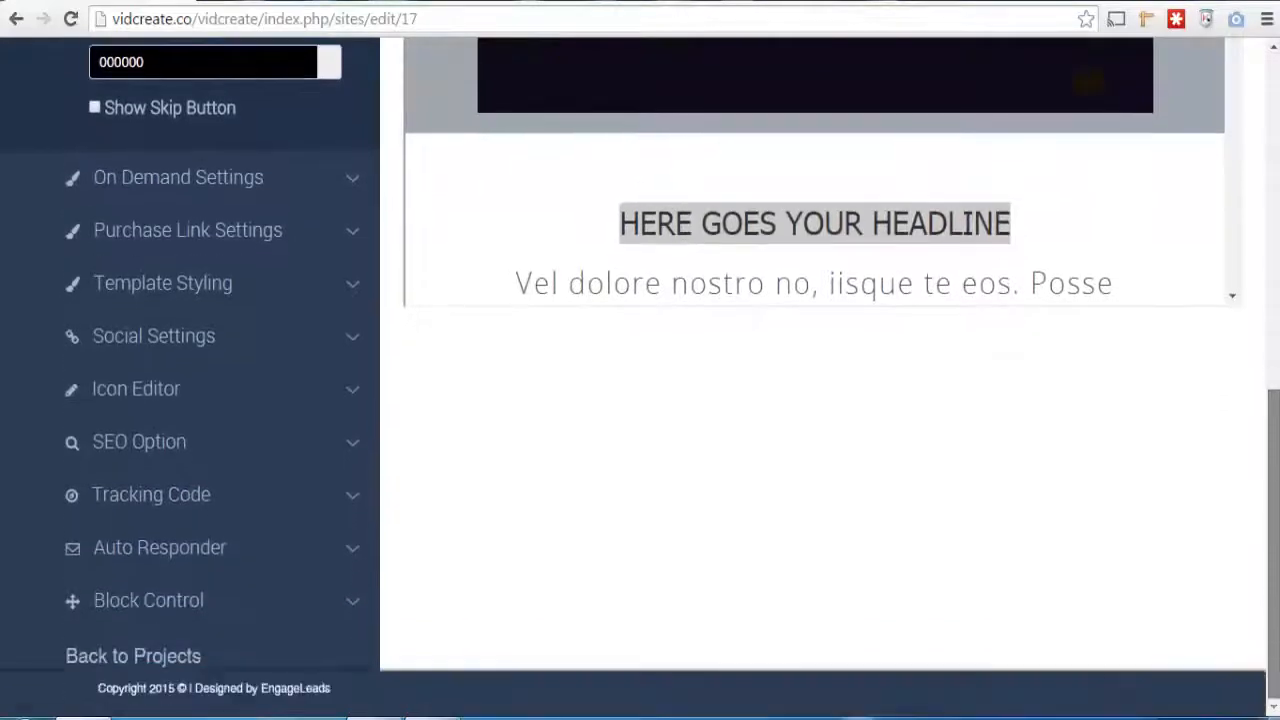
{"action": "left_click", "coordinate": [354, 560]}
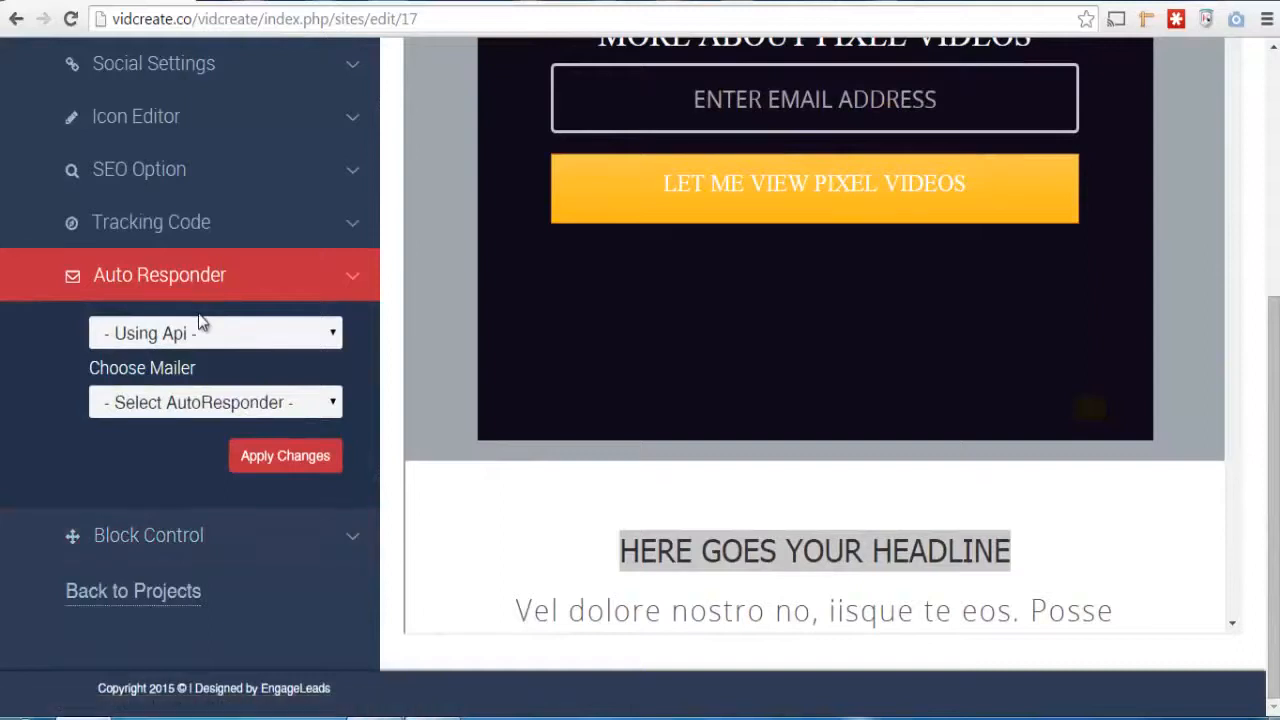
{"action": "left_click", "coordinate": [336, 342]}
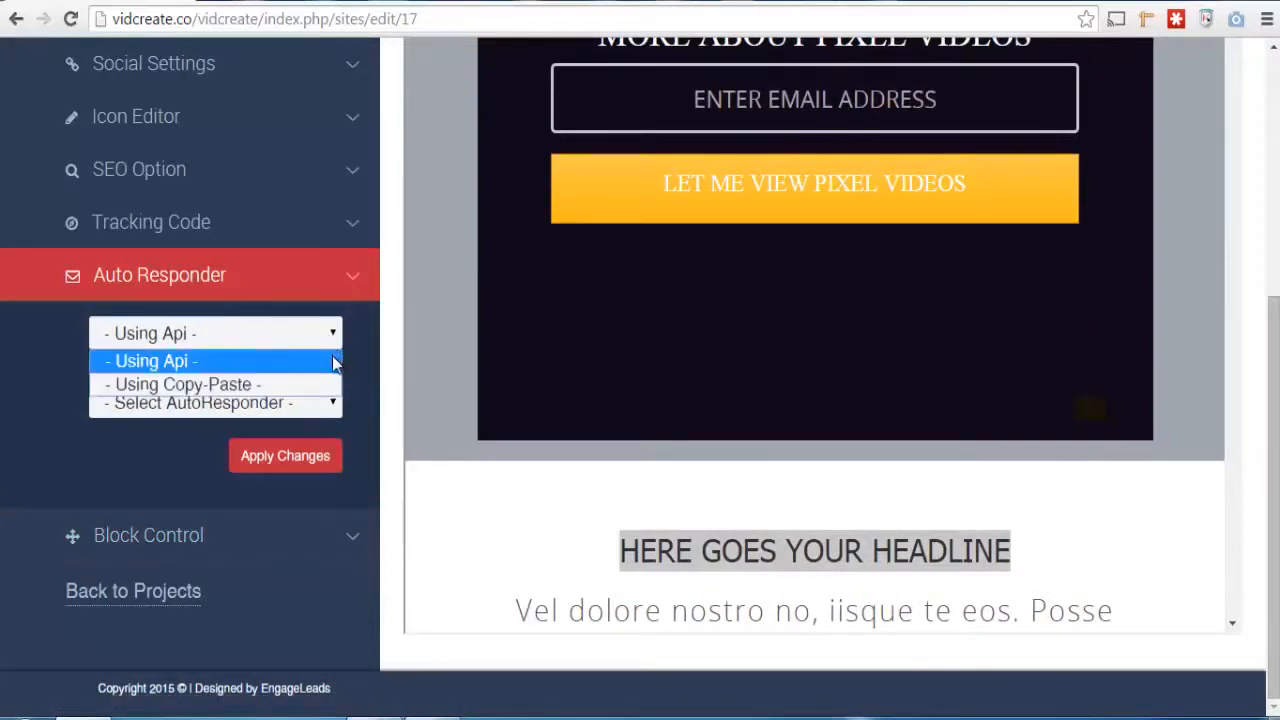
{"action": "left_click", "coordinate": [336, 362]}
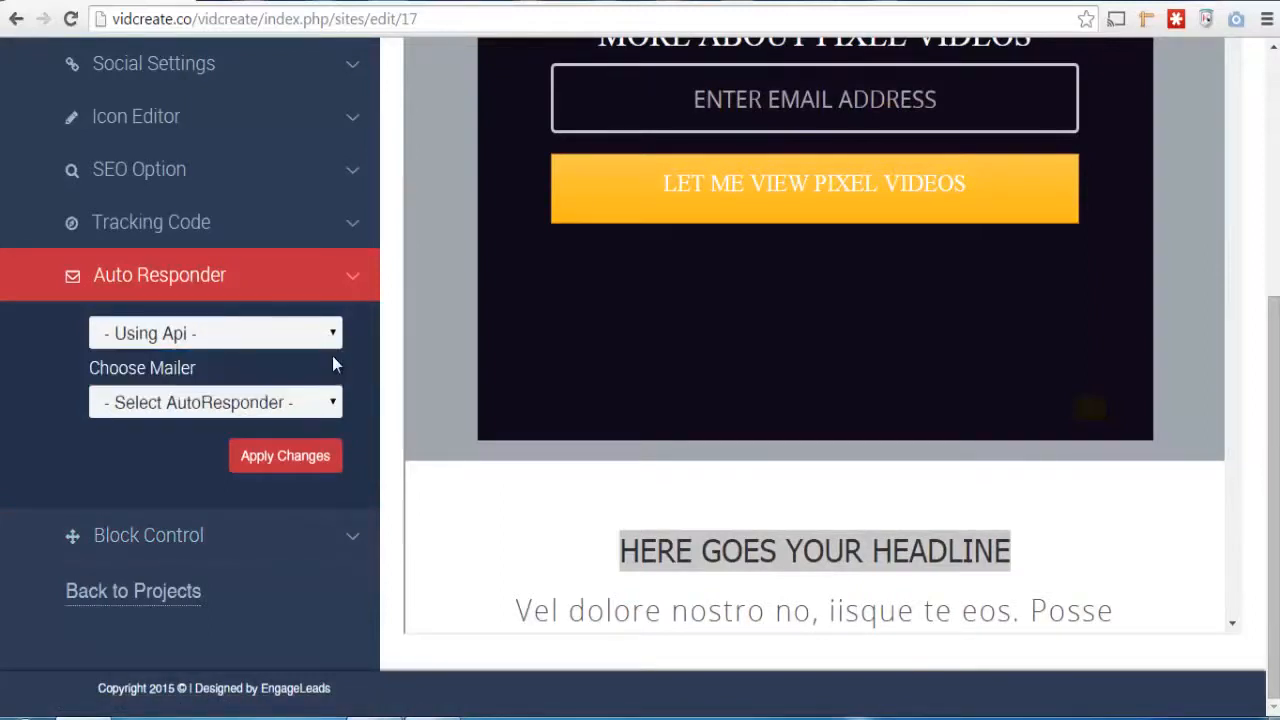
{"action": "left_click", "coordinate": [337, 410]}
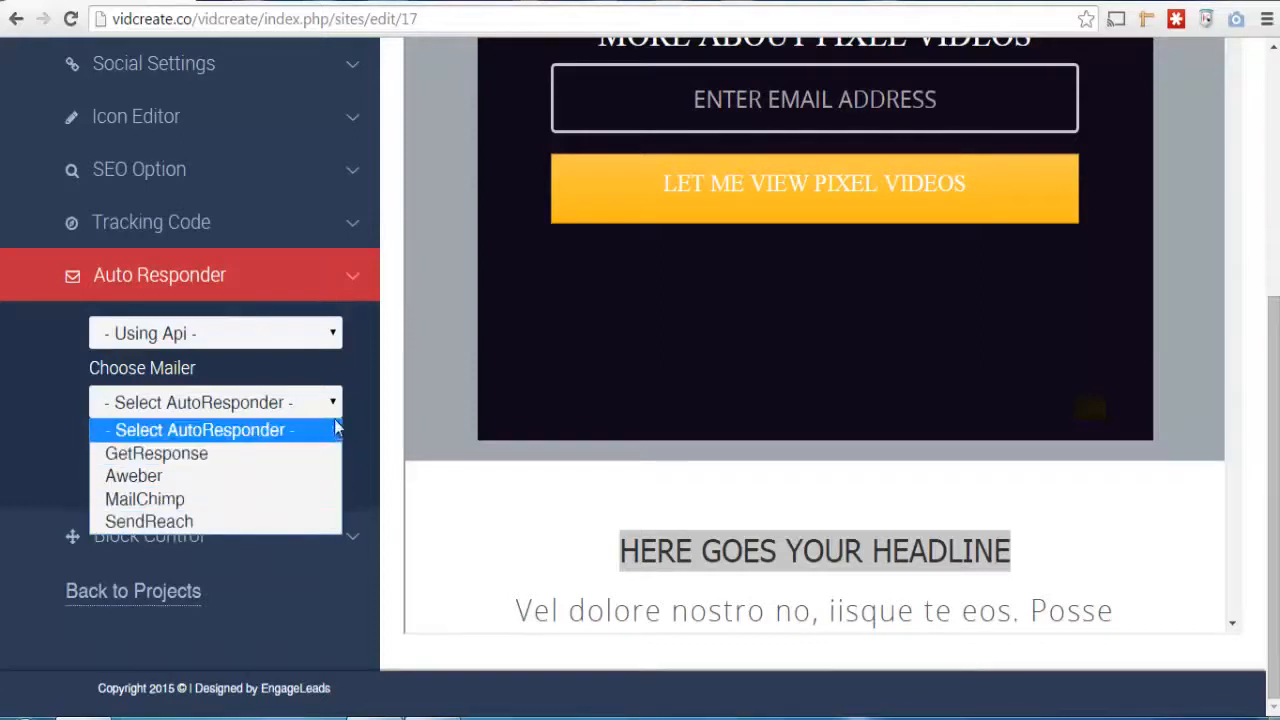
{"action": "left_click", "coordinate": [309, 458]}
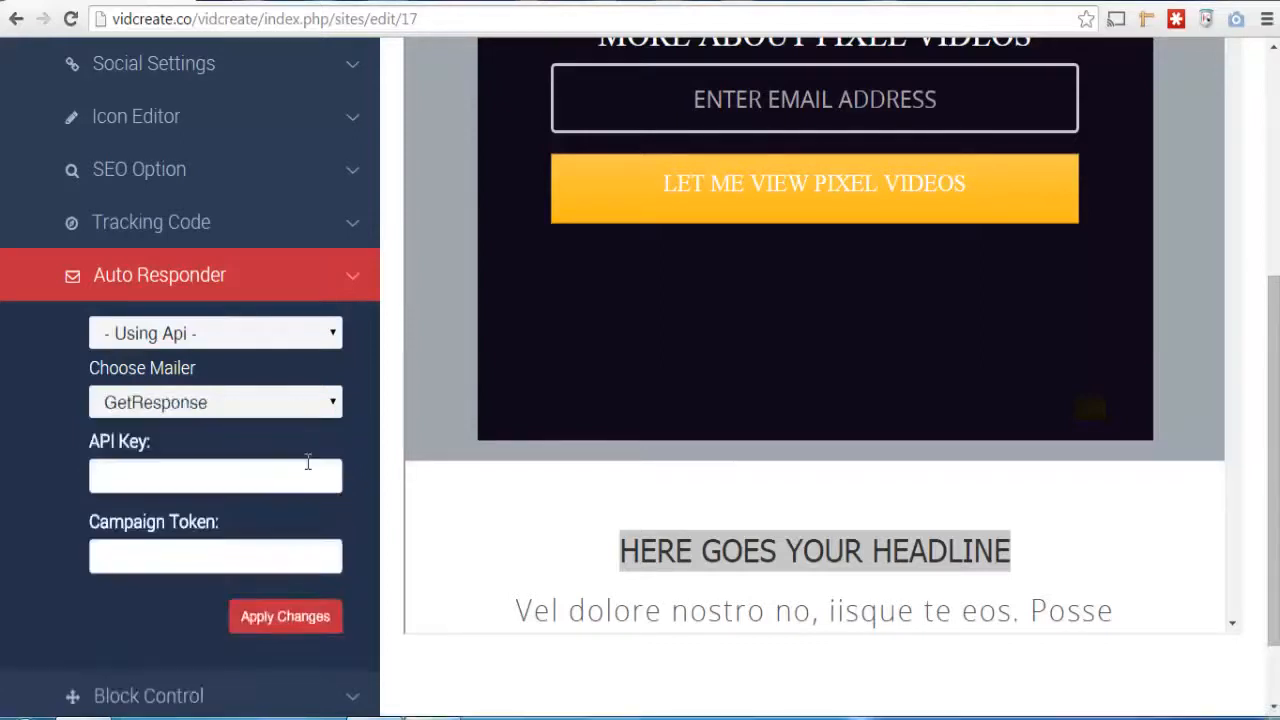
{"action": "left_click", "coordinate": [254, 477]}
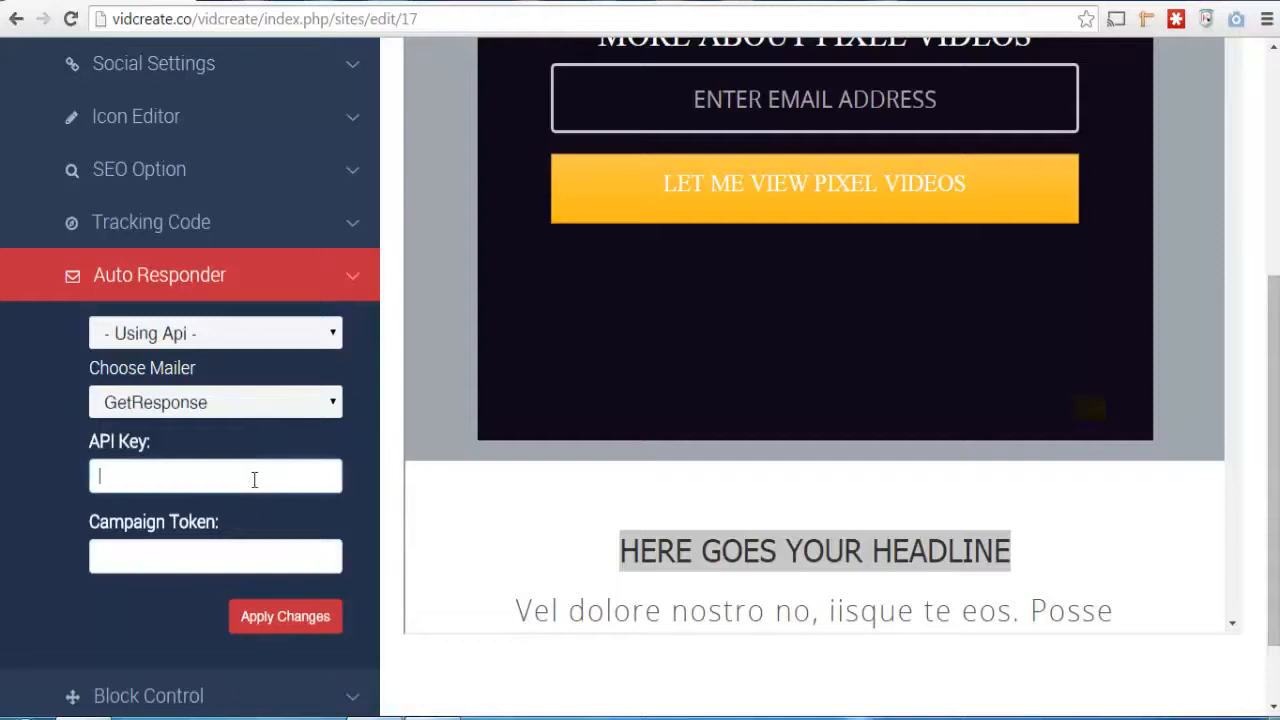
{"action": "left_click", "coordinate": [197, 553]}
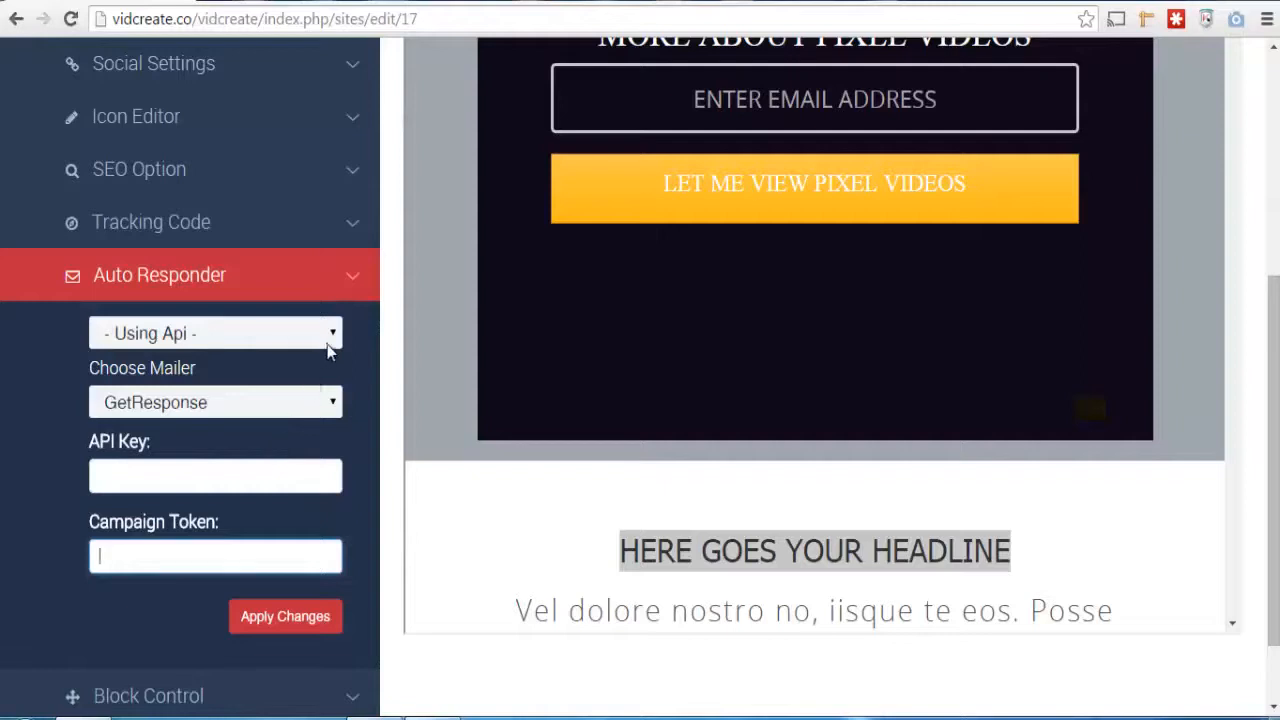
Switch the auto responder's integration method to Using Copy-Paste
{"action": "left_click", "coordinate": [334, 404]}
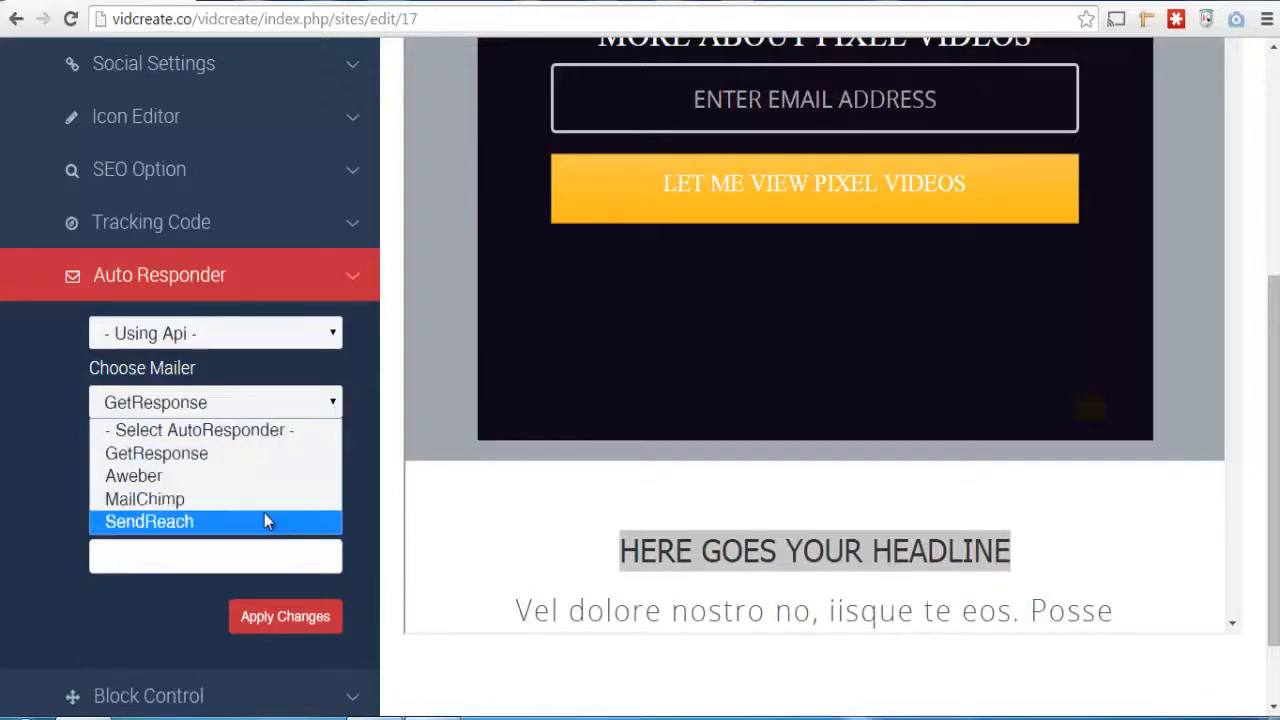
{"action": "left_click", "coordinate": [335, 338]}
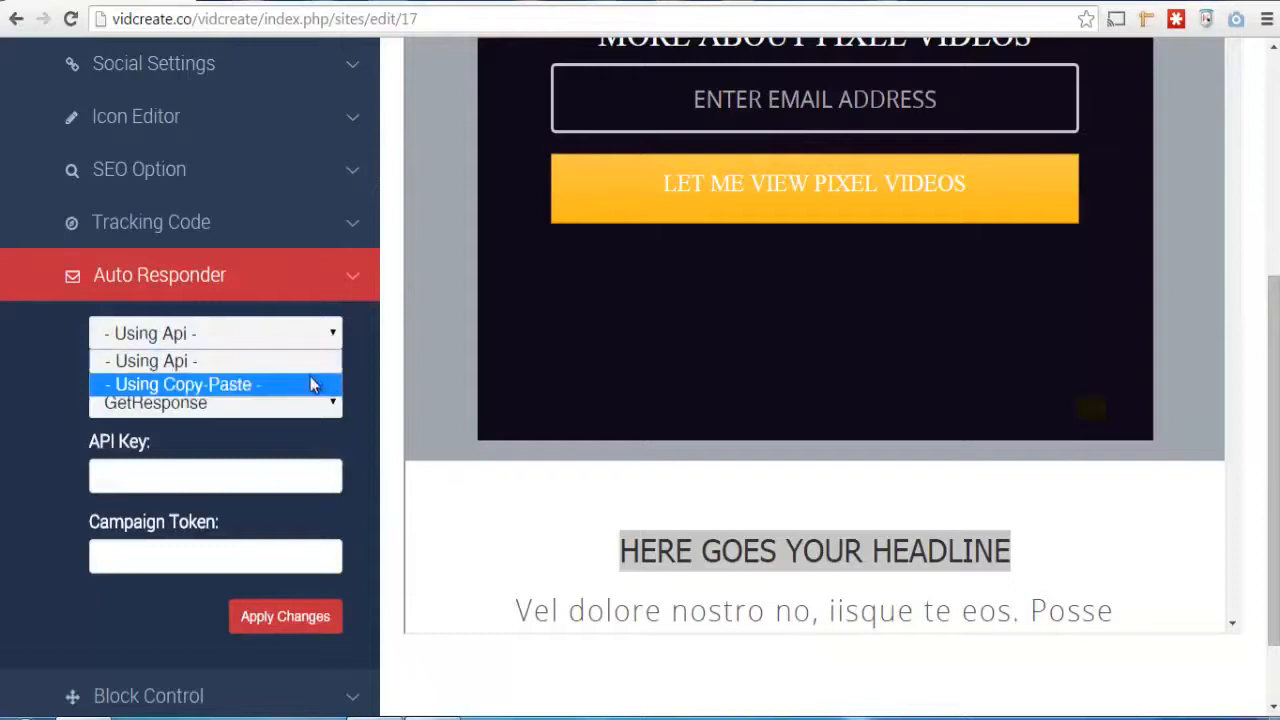
{"action": "left_click", "coordinate": [311, 385]}
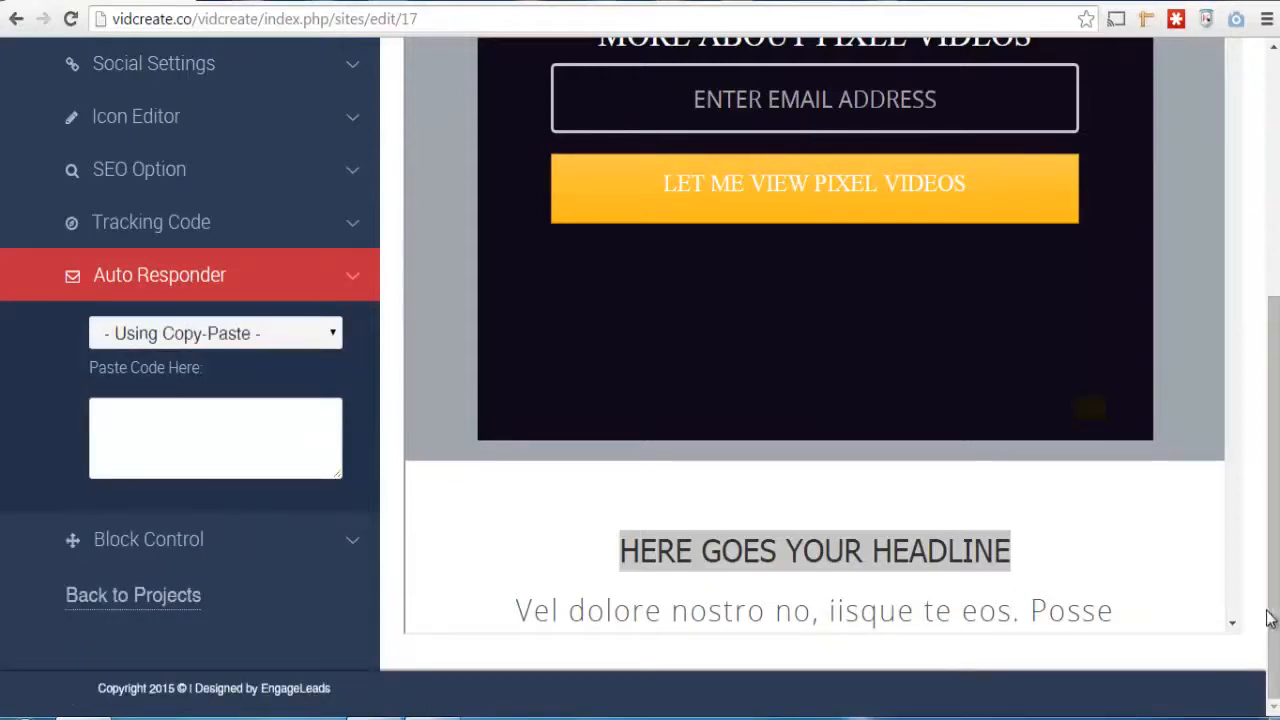
Open the page's On Demand Settings
{"action": "left_click_drag", "start_coordinate": [1272, 617], "coordinate": [1277, 388]}
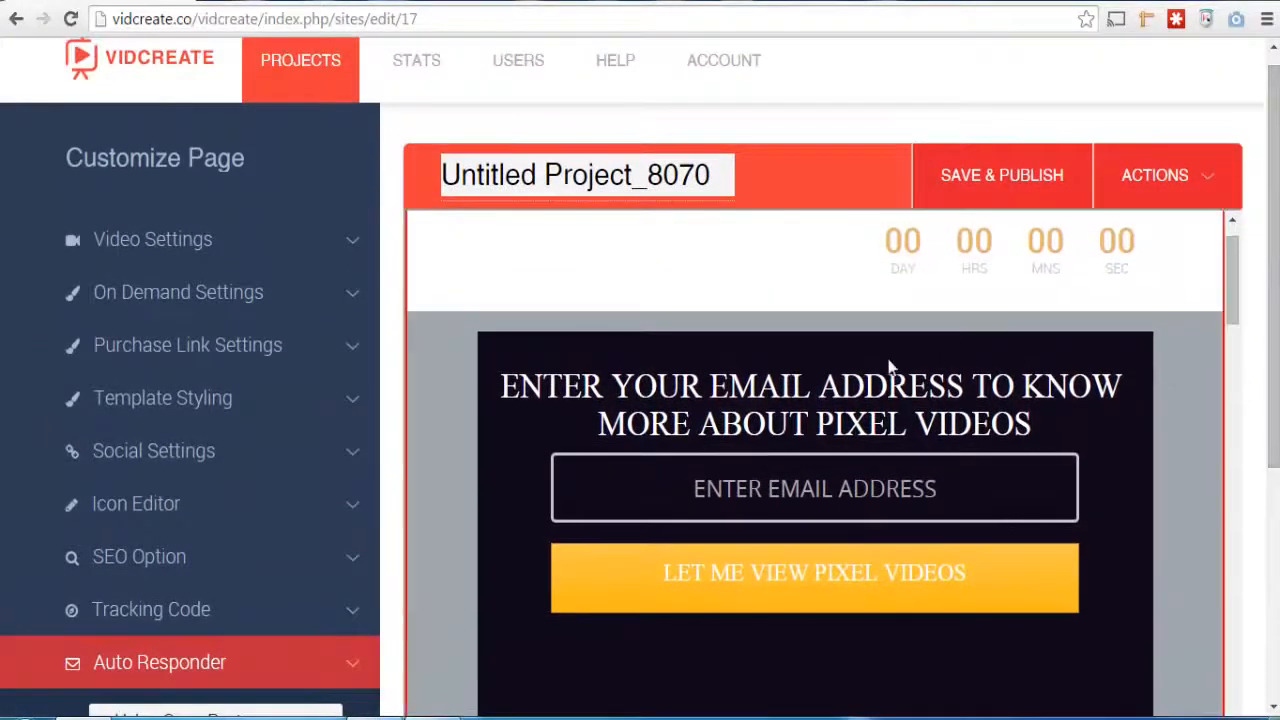
{"action": "left_click", "coordinate": [169, 346]}
{"action": "left_click", "coordinate": [262, 310]}
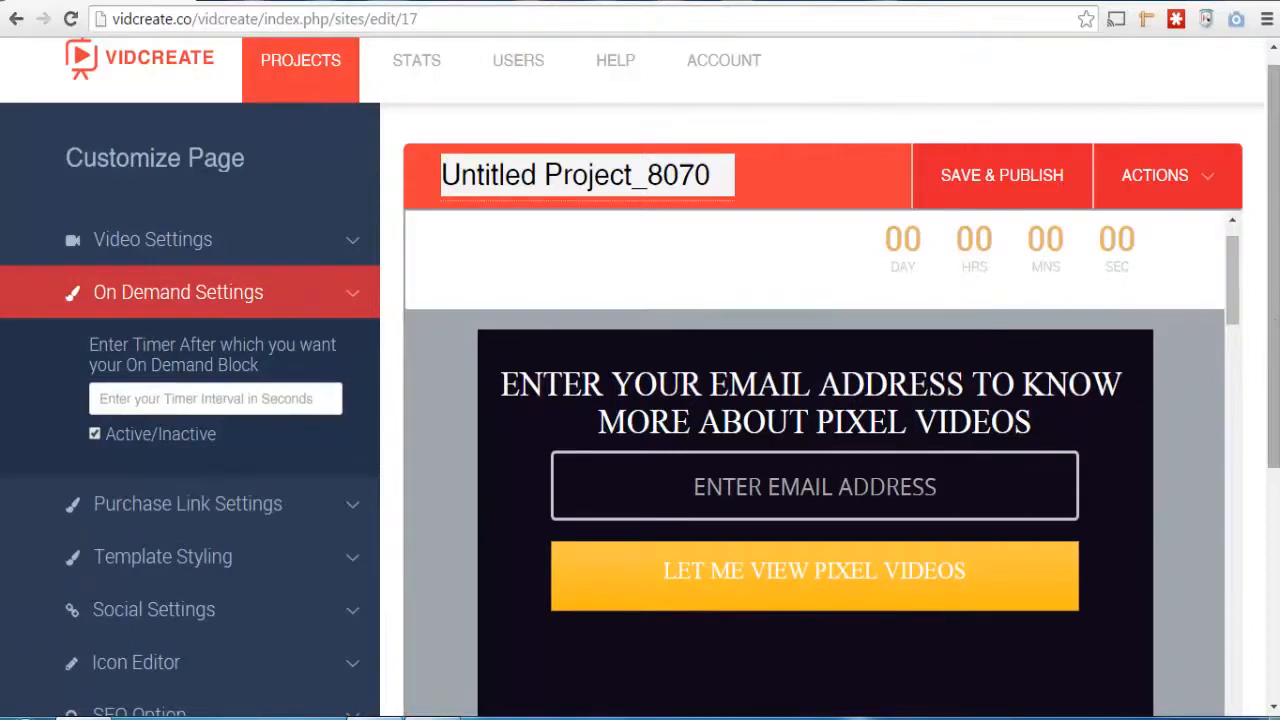
Examine the on-demand sales block and its purchase button in the page preview, along with the on-demand timer field
{"action": "scroll", "coordinate": [820, 400], "scroll_direction": "down", "scroll_amount": 4}
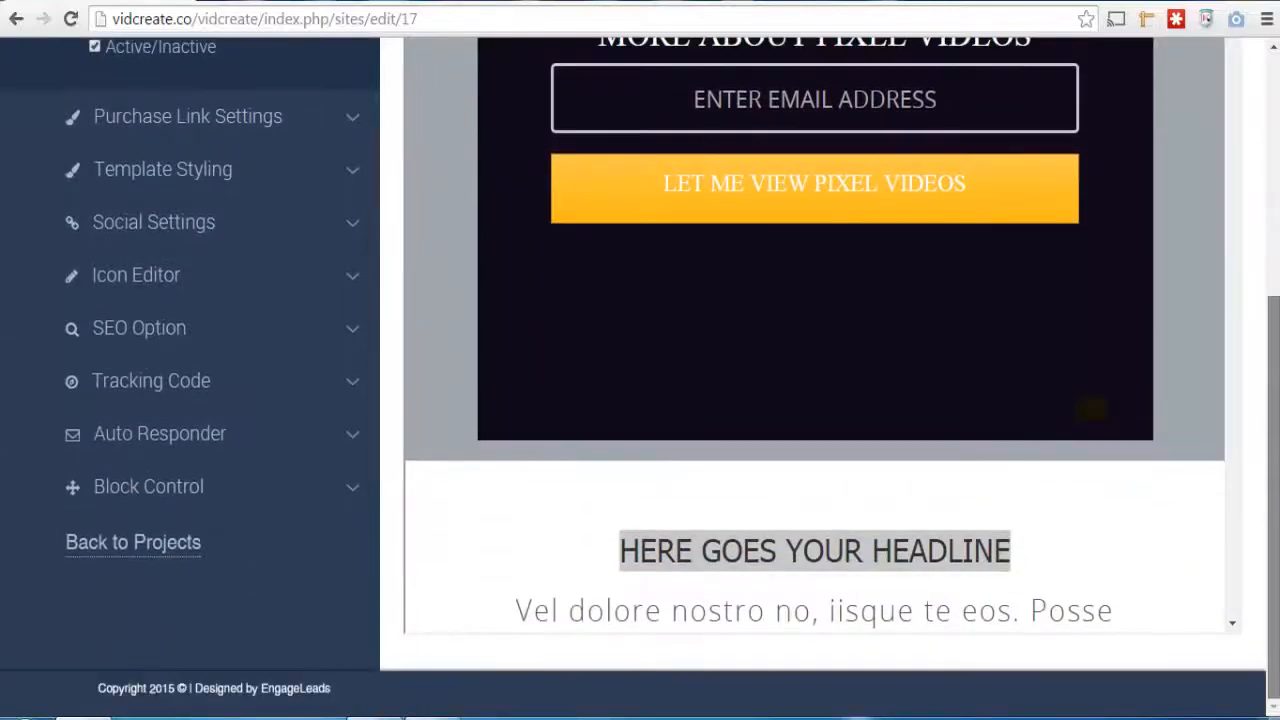
{"action": "left_click", "coordinate": [1232, 624]}
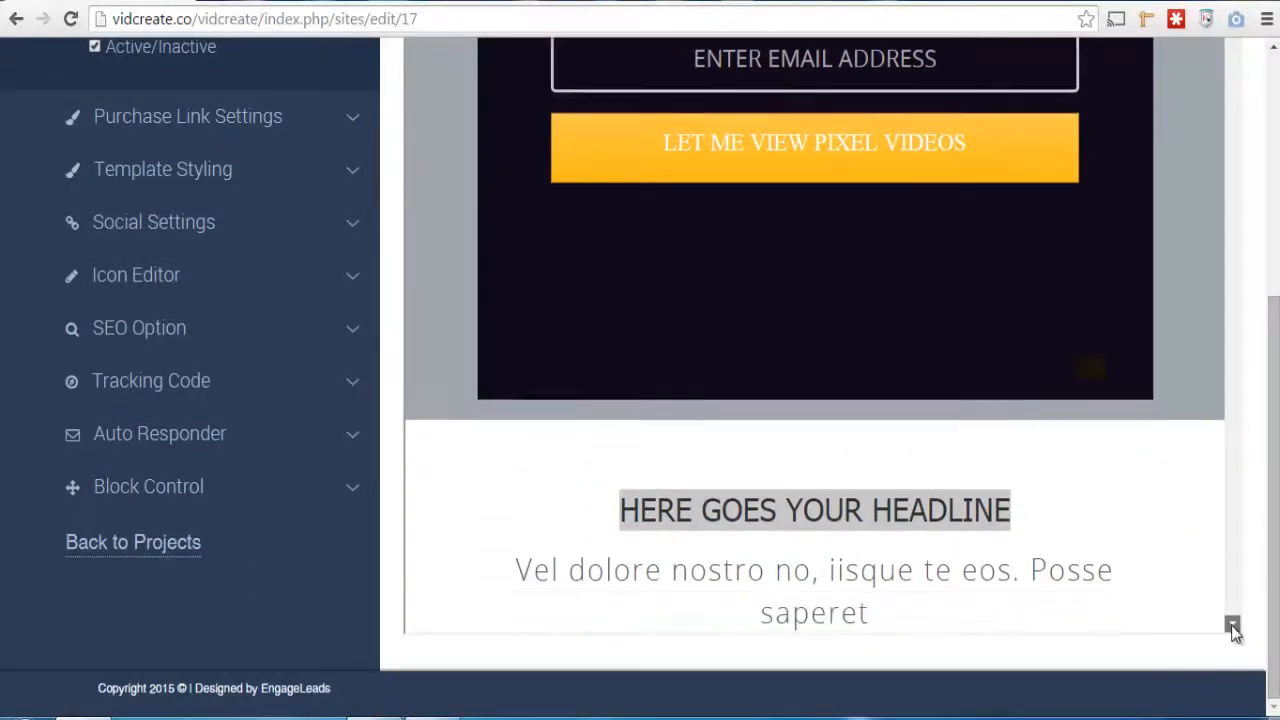
{"action": "scroll", "coordinate": [1232, 624], "scroll_direction": "down", "scroll_amount": 7}
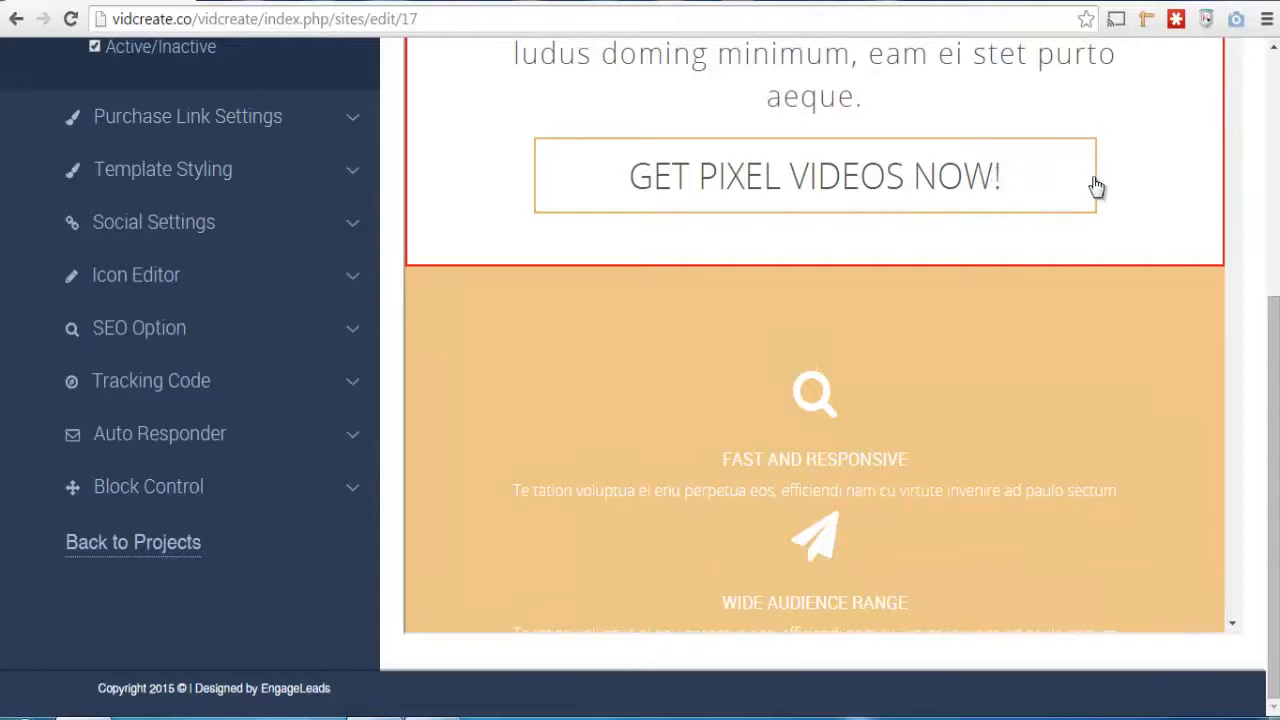
{"action": "left_click", "coordinate": [1147, 198]}
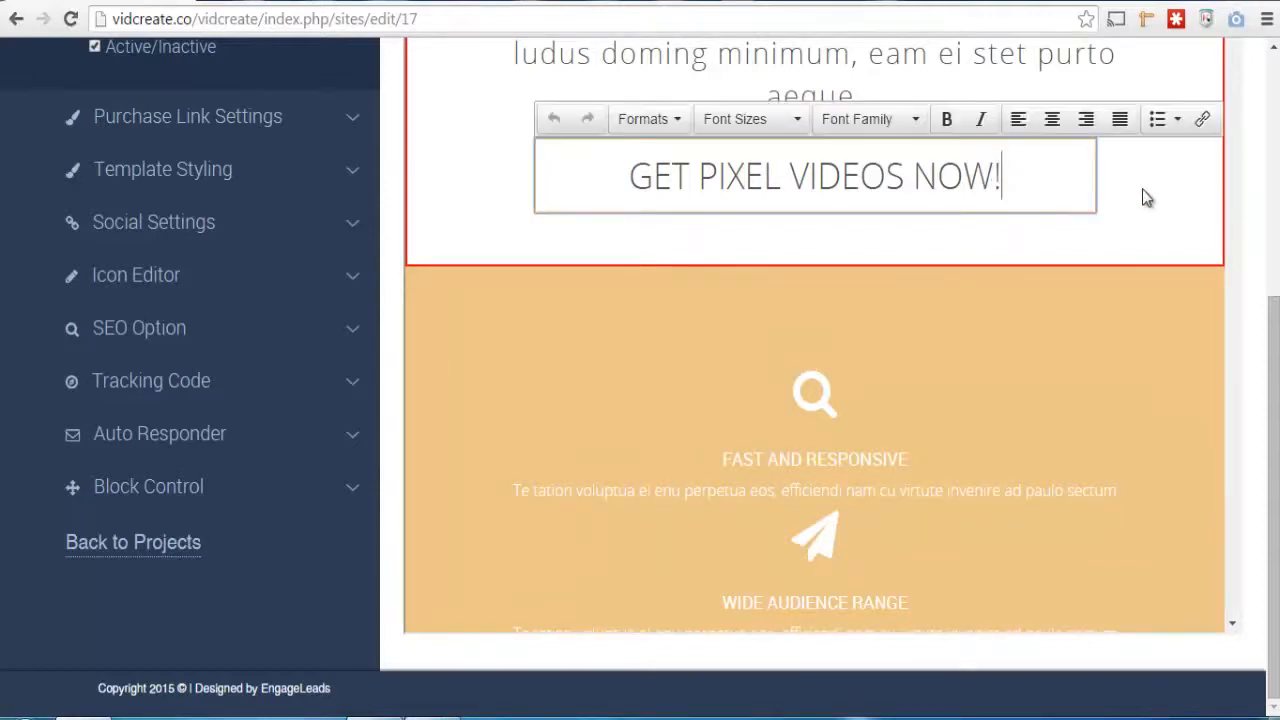
{"action": "left_click_drag", "start_coordinate": [1274, 334], "coordinate": [1276, 197]}
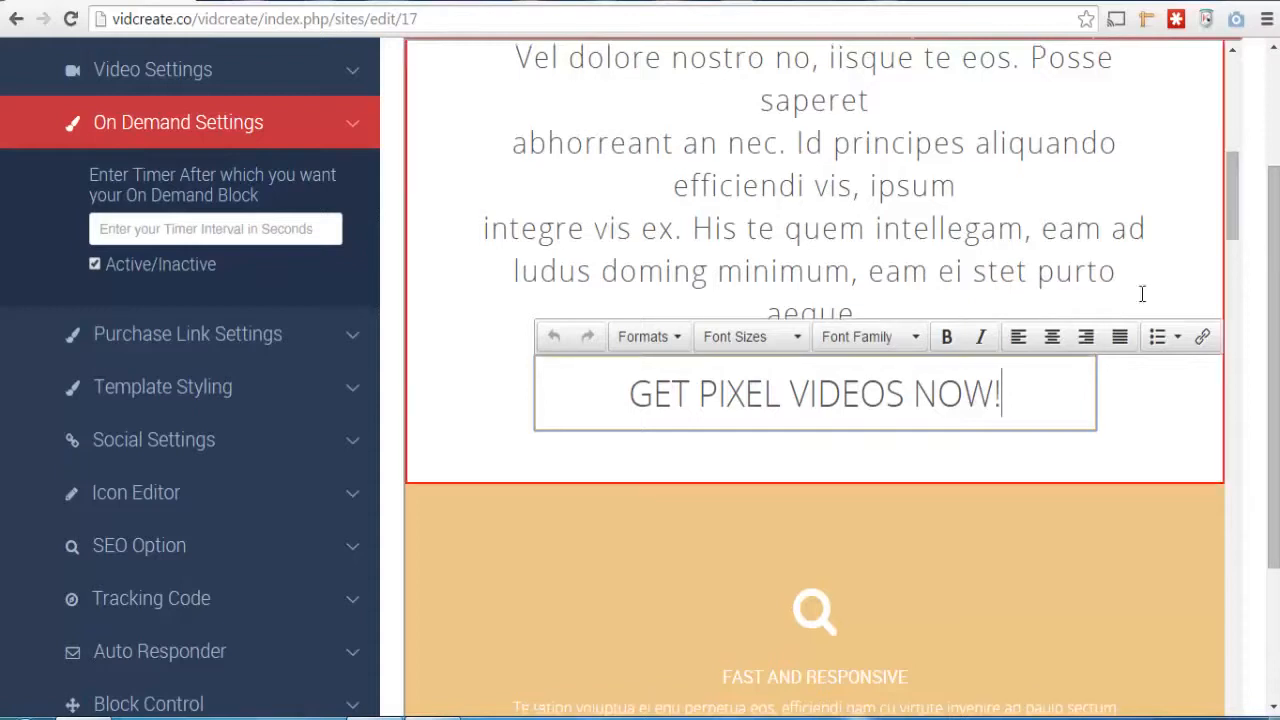
{"action": "left_click", "coordinate": [1177, 203]}
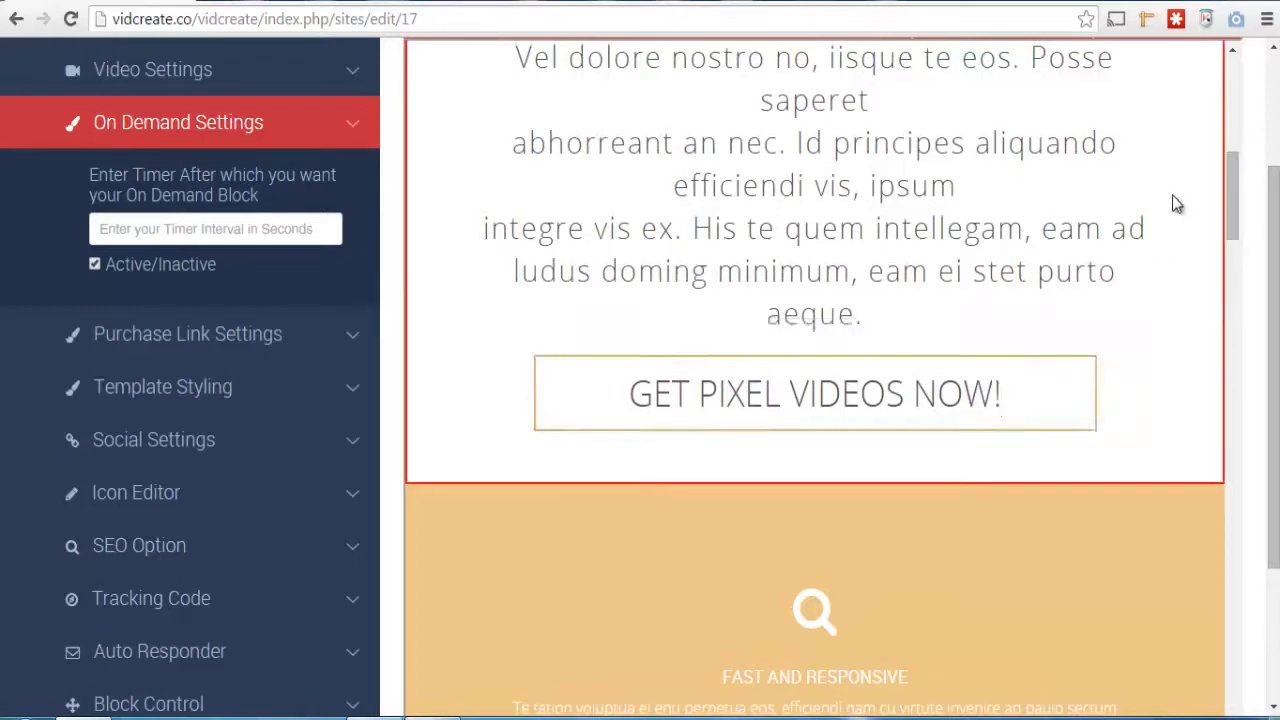
{"action": "left_click_drag", "start_coordinate": [1238, 218], "coordinate": [1247, 184]}
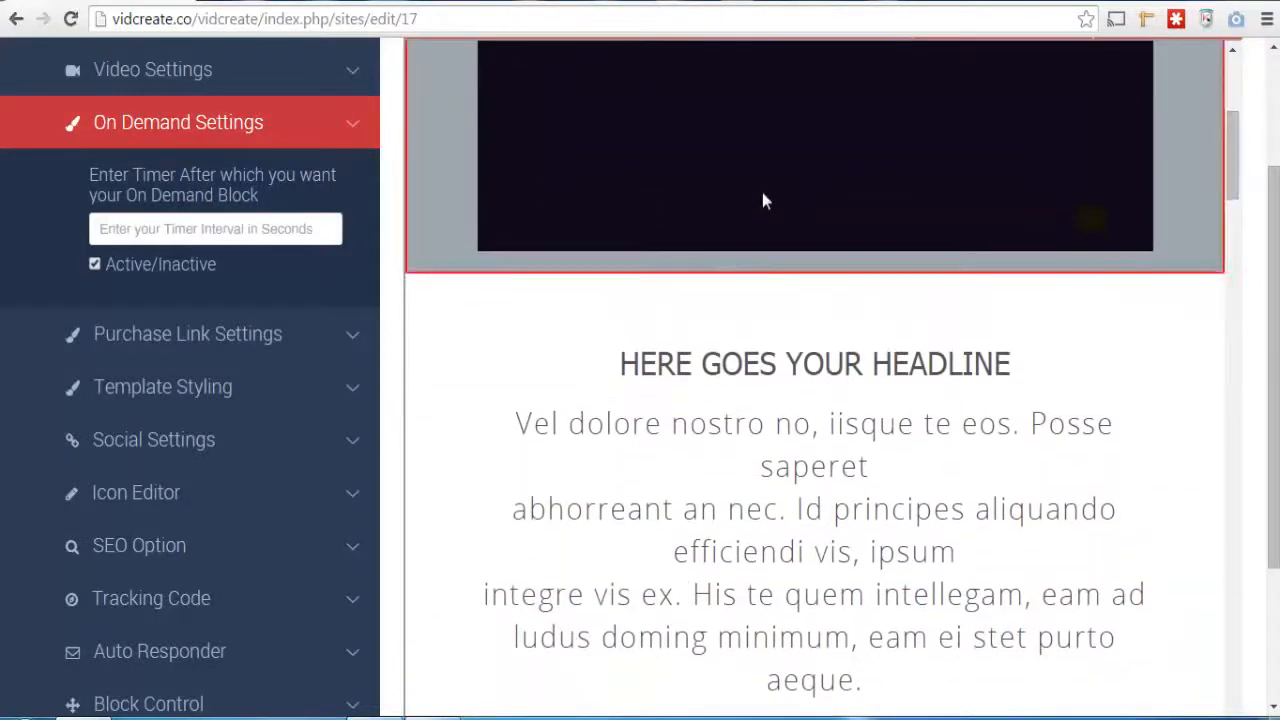
{"action": "left_click", "coordinate": [201, 229]}
Open the Purchase Link Settings and go to the purchase link field
{"action": "left_click", "coordinate": [349, 340]}
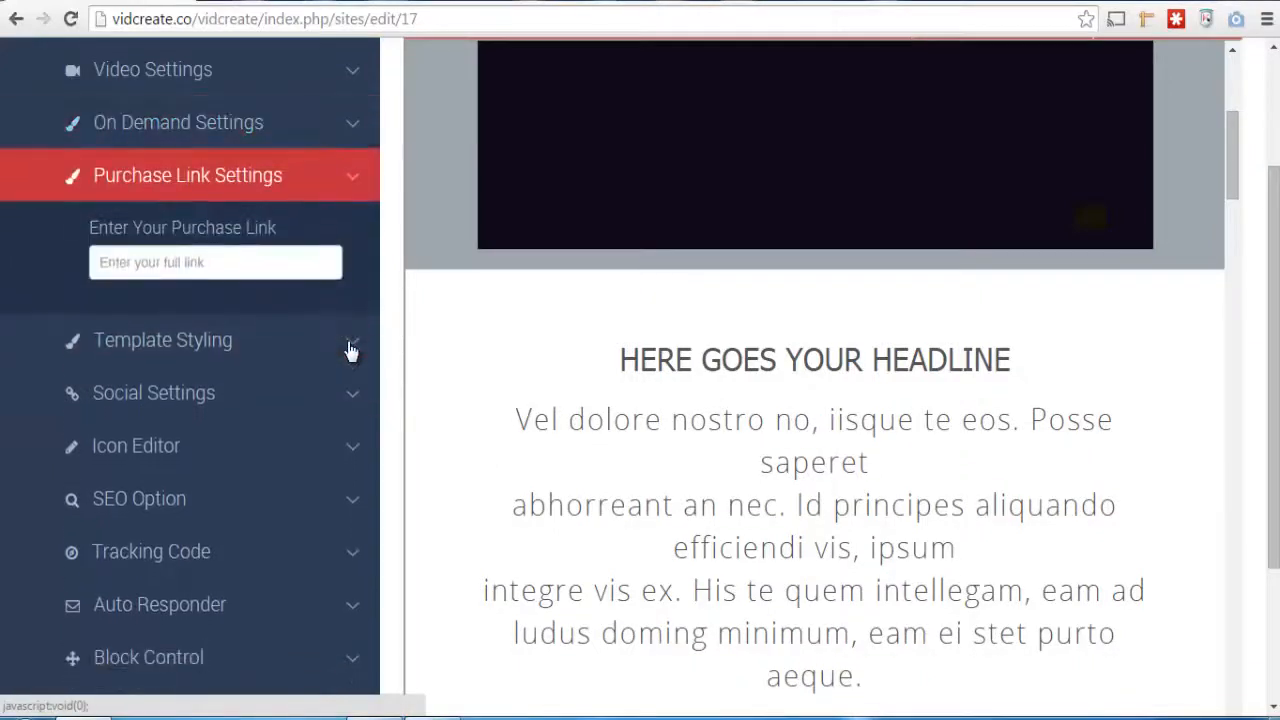
{"action": "left_click", "coordinate": [260, 267]}
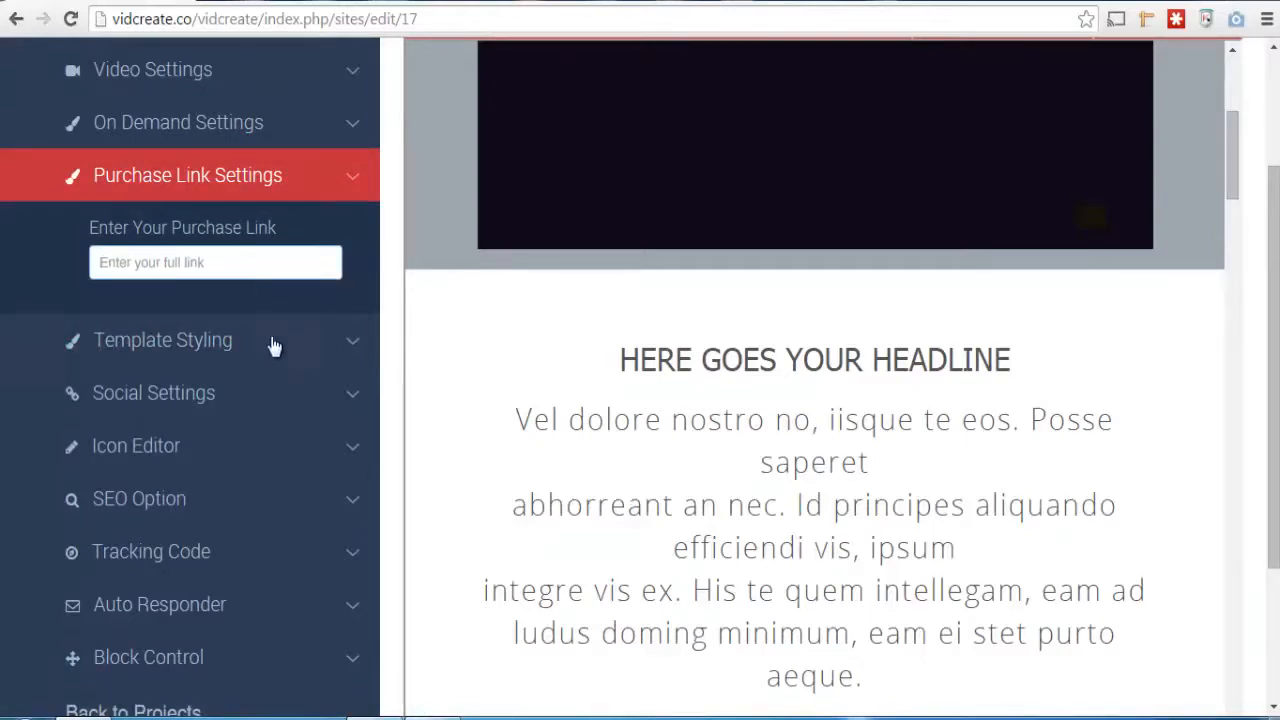
Set the page background colour in the template styling to green 6CF56C
{"action": "left_click", "coordinate": [275, 346]}
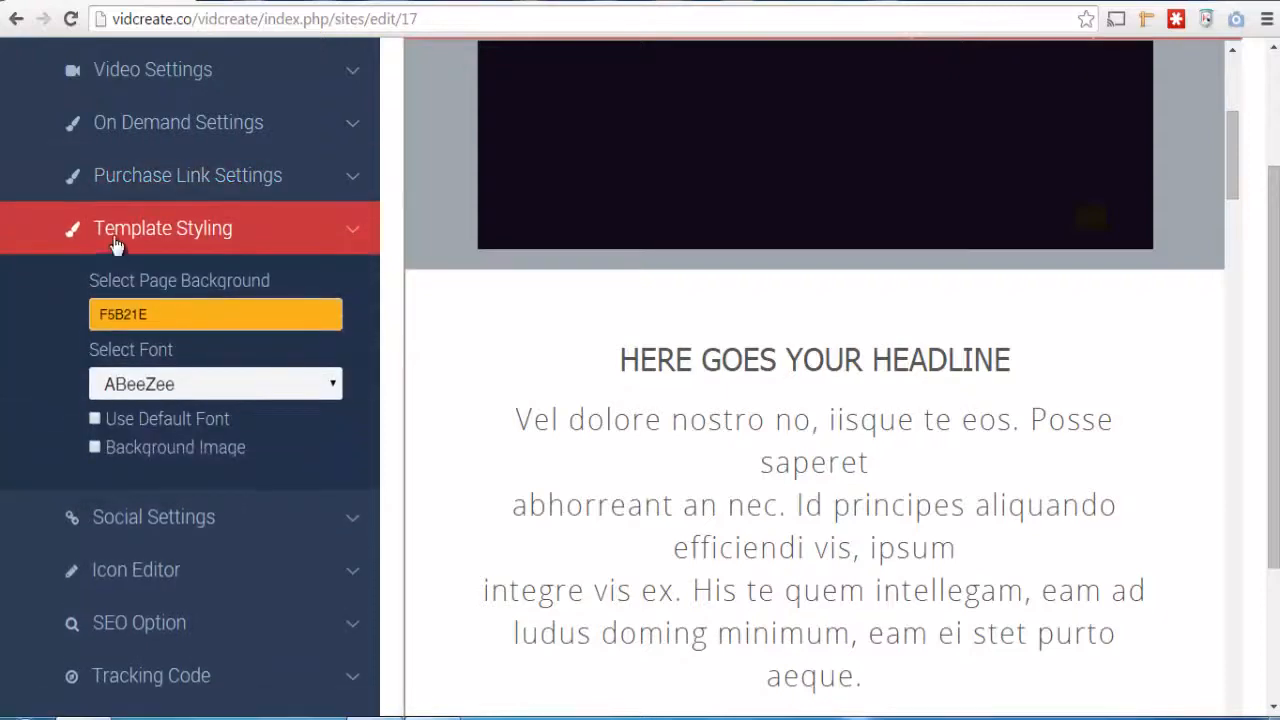
{"action": "left_click_drag", "start_coordinate": [1274, 353], "coordinate": [1276, 298]}
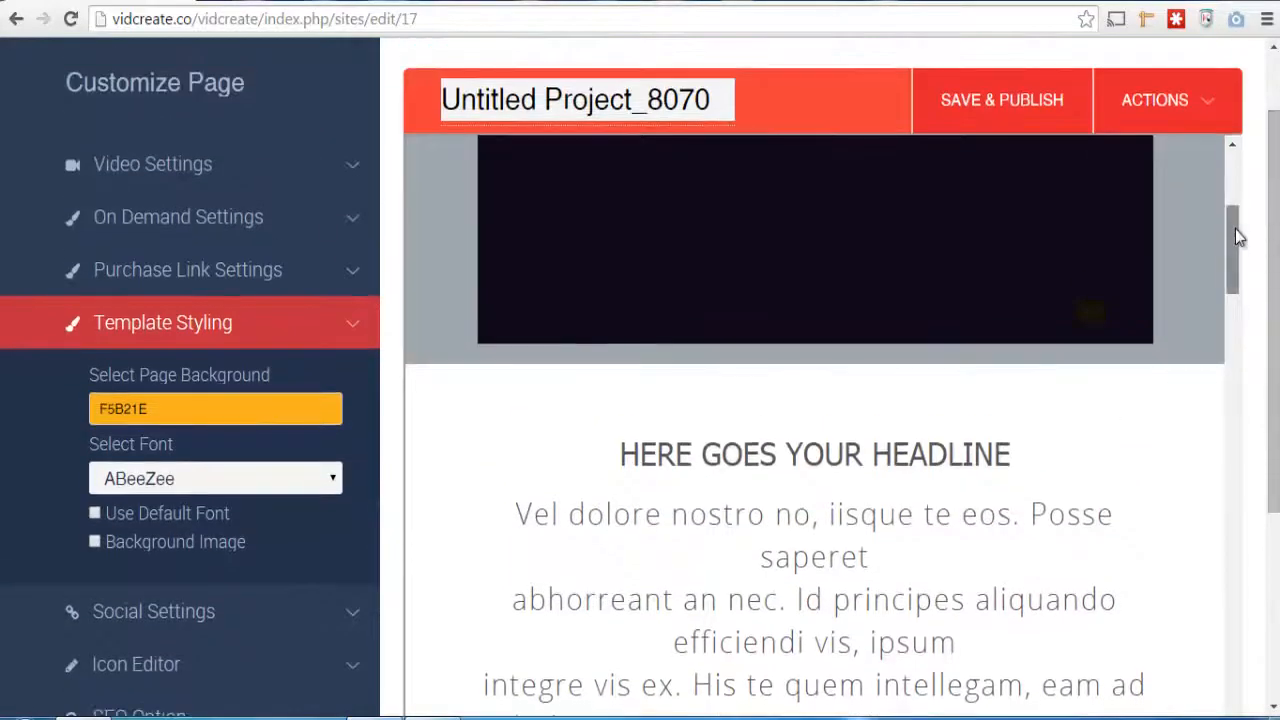
{"action": "left_click_drag", "start_coordinate": [1236, 231], "coordinate": [1255, 499]}
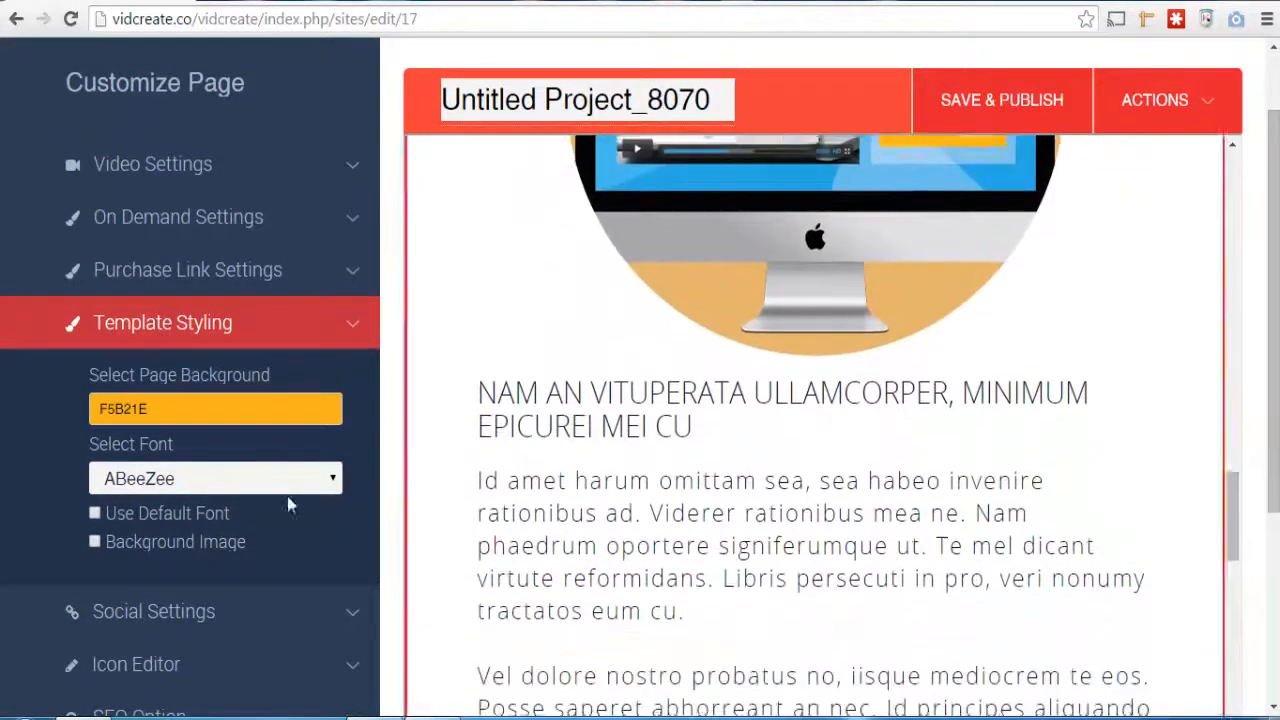
{"action": "left_click", "coordinate": [283, 410]}
{"action": "left_click_drag", "start_coordinate": [229, 491], "coordinate": [162, 517]}
{"action": "left_click", "coordinate": [326, 371]}
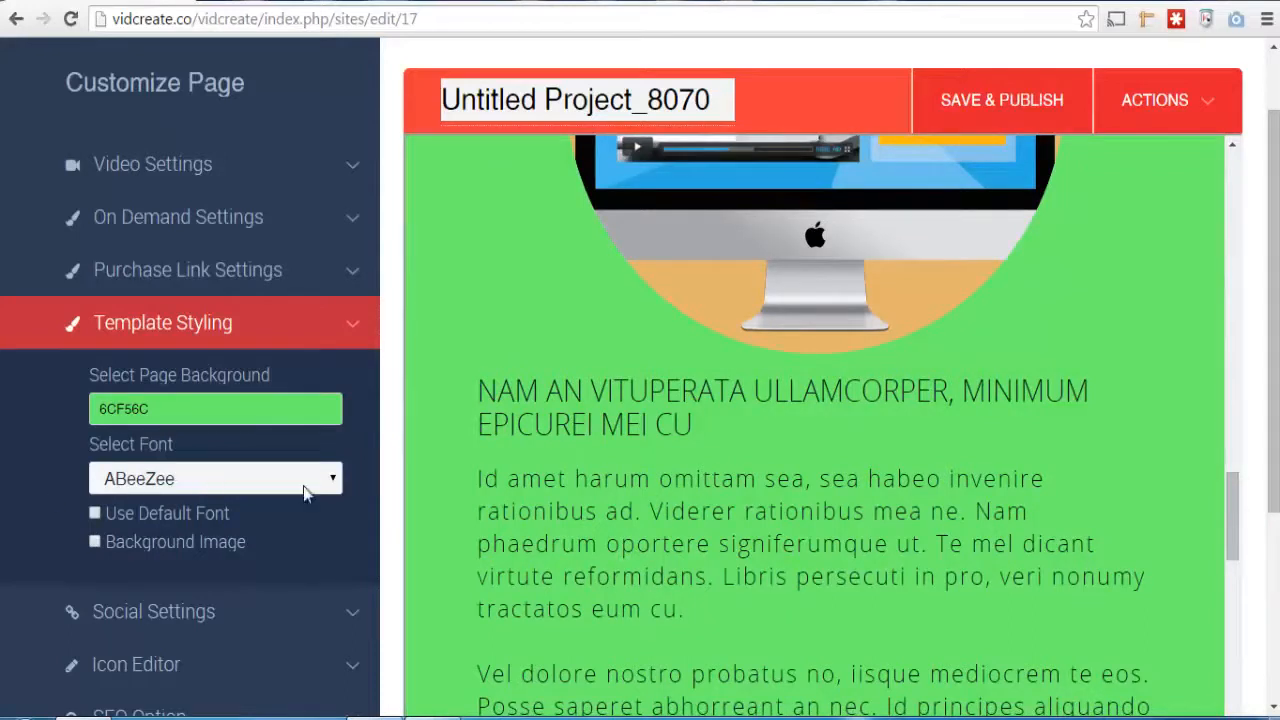
Set the template's font to Alegreya SC
{"action": "left_click", "coordinate": [586, 409]}
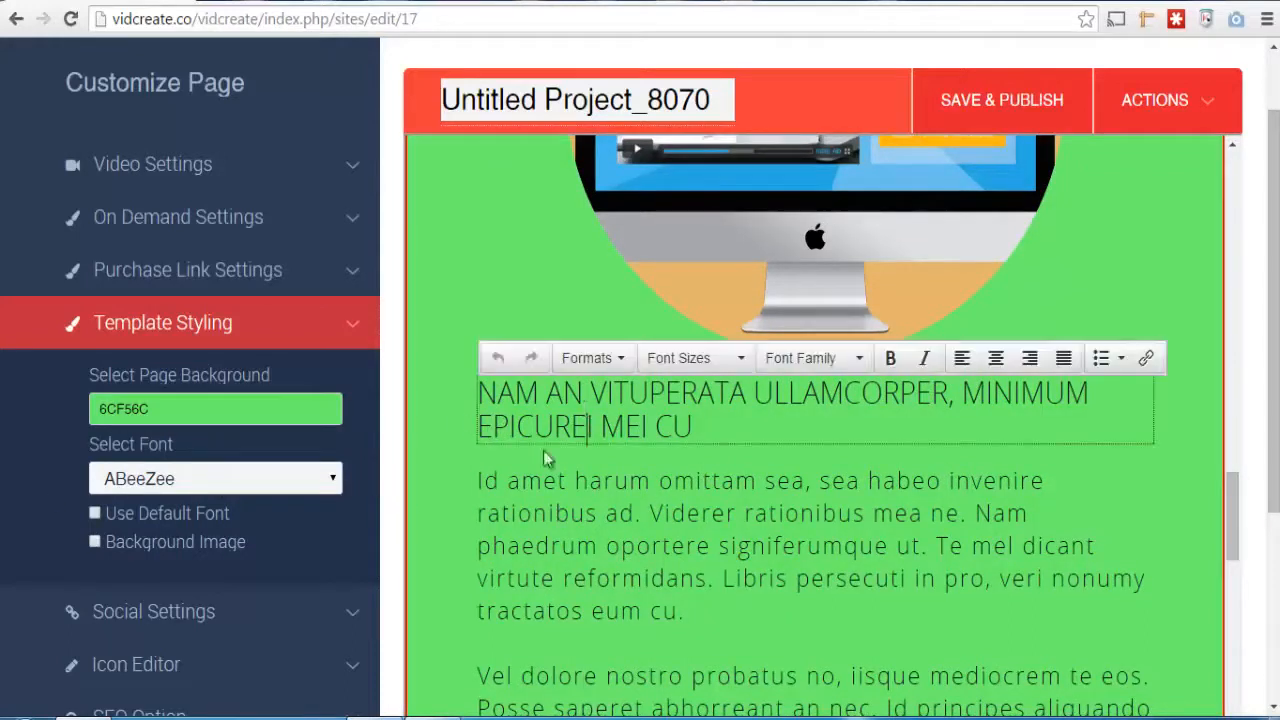
{"action": "left_click", "coordinate": [601, 513]}
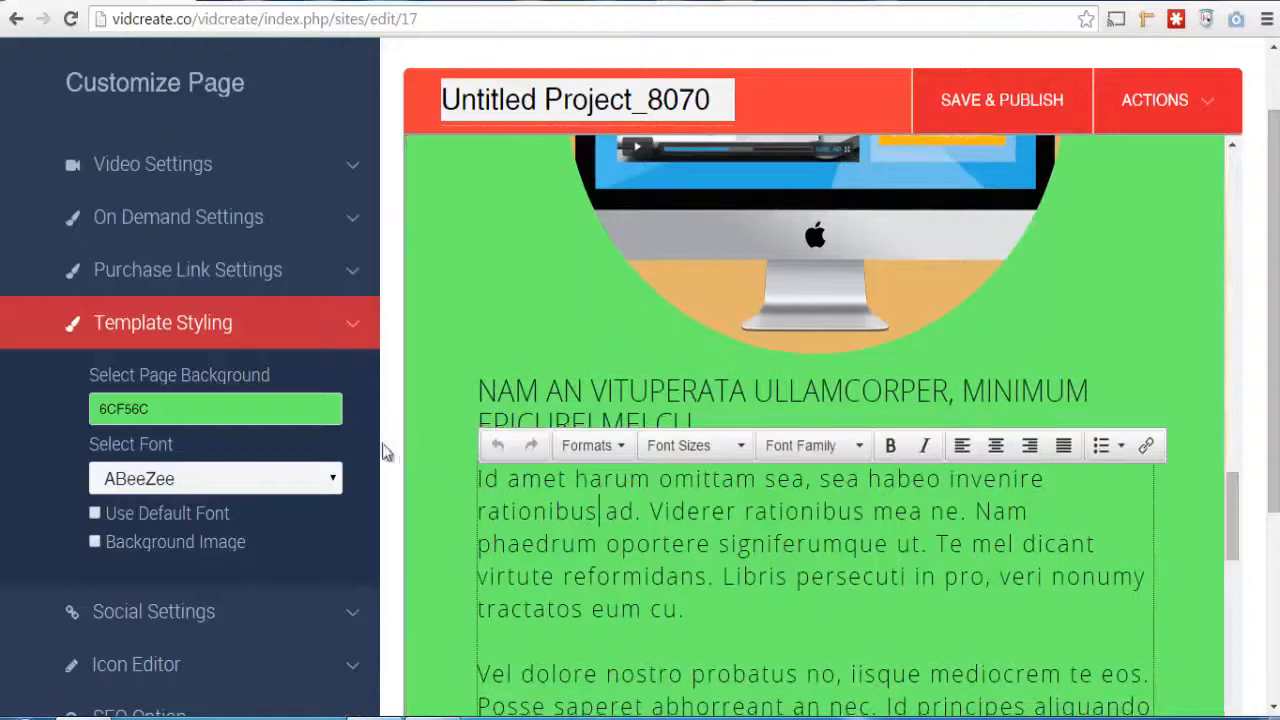
{"action": "left_click", "coordinate": [331, 484]}
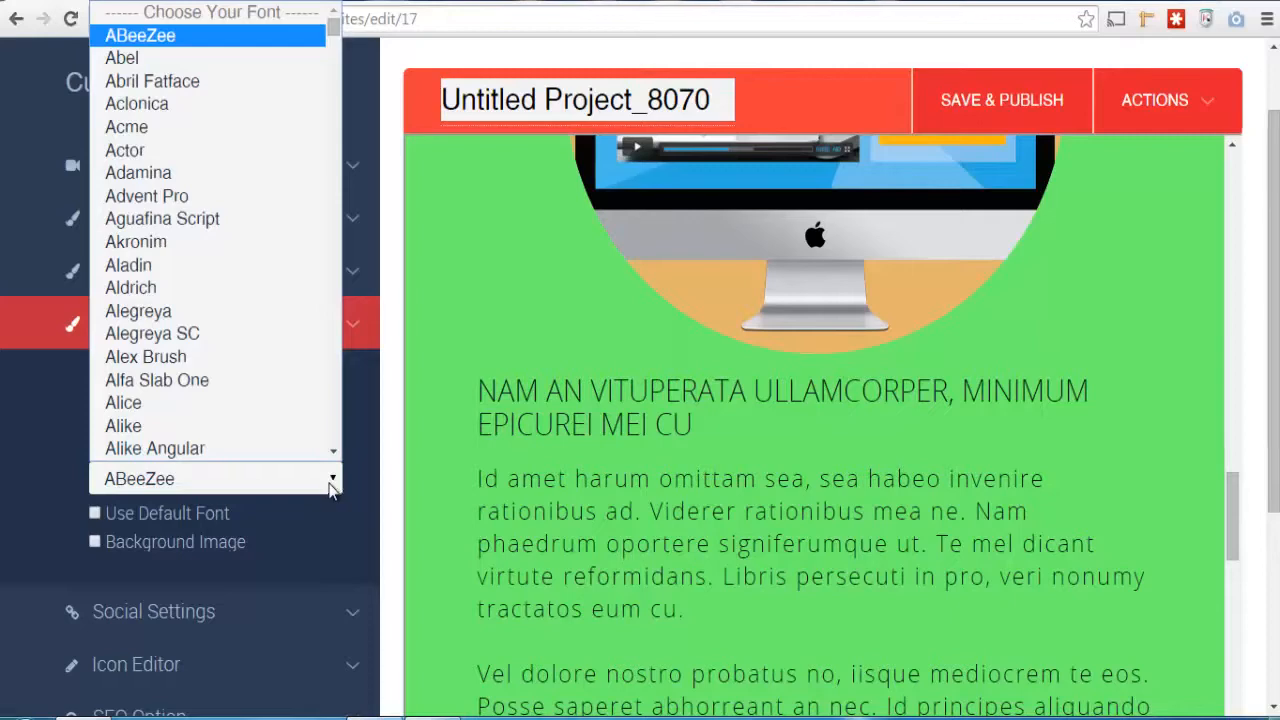
{"action": "left_click", "coordinate": [275, 338]}
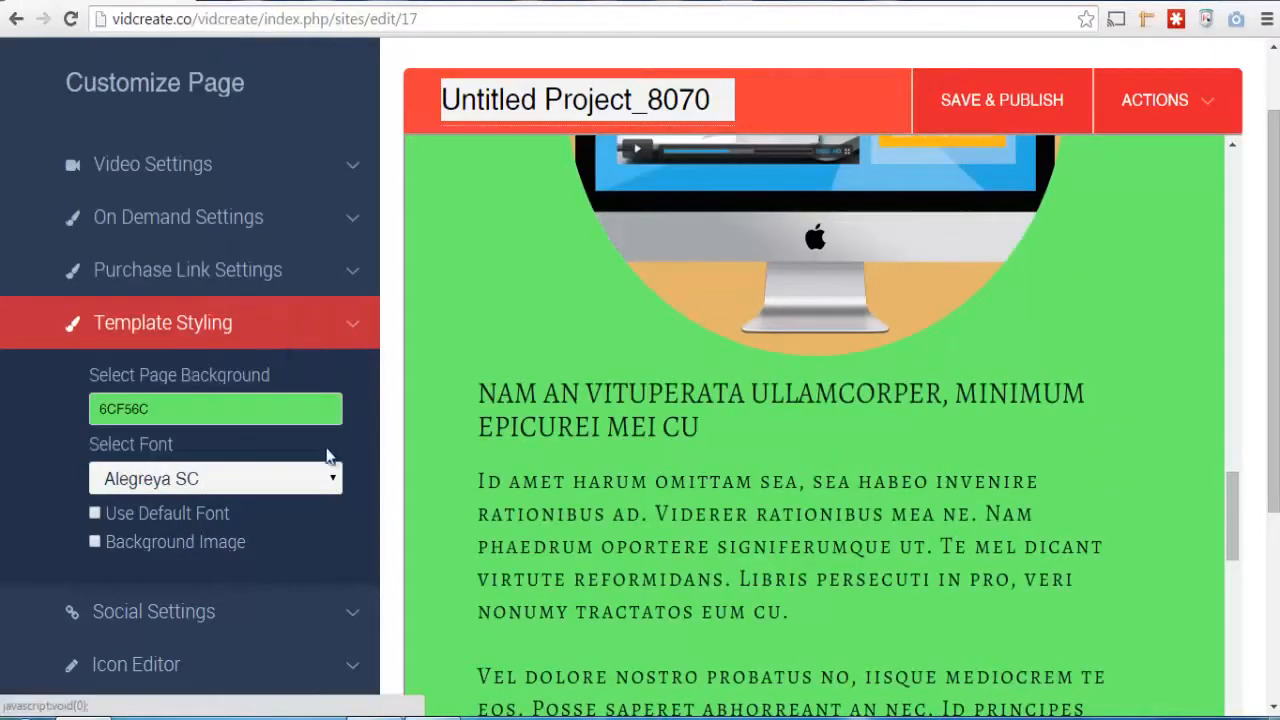
Try Advent Pro as the template's font and switch back to Alegreya SC
{"action": "left_click", "coordinate": [333, 479]}
{"action": "left_click", "coordinate": [232, 197]}
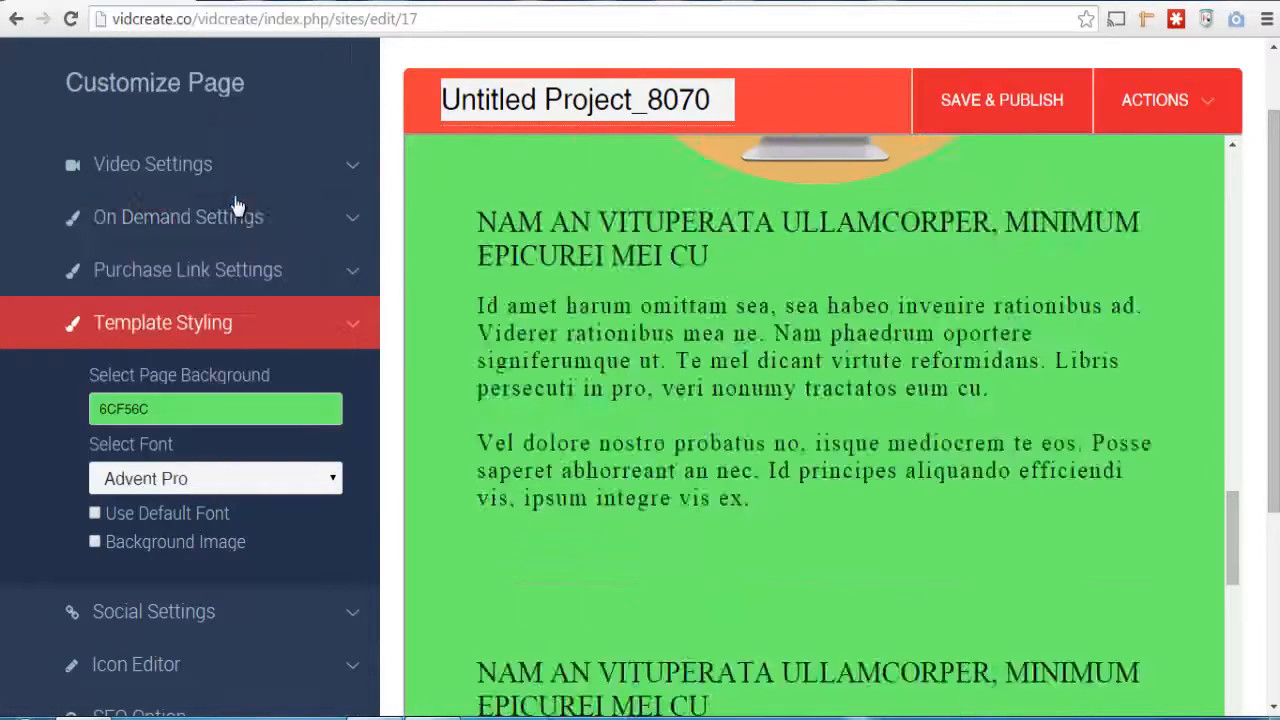
{"action": "left_click", "coordinate": [335, 480]}
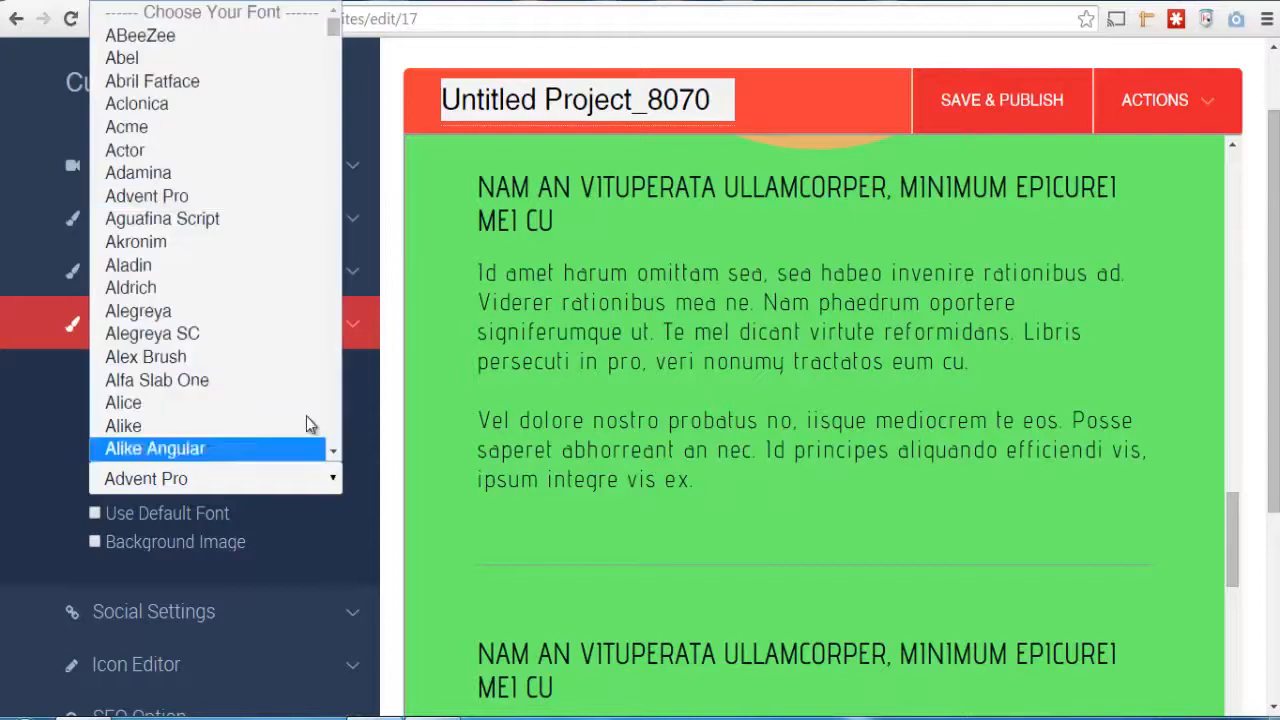
{"action": "left_click", "coordinate": [271, 334]}
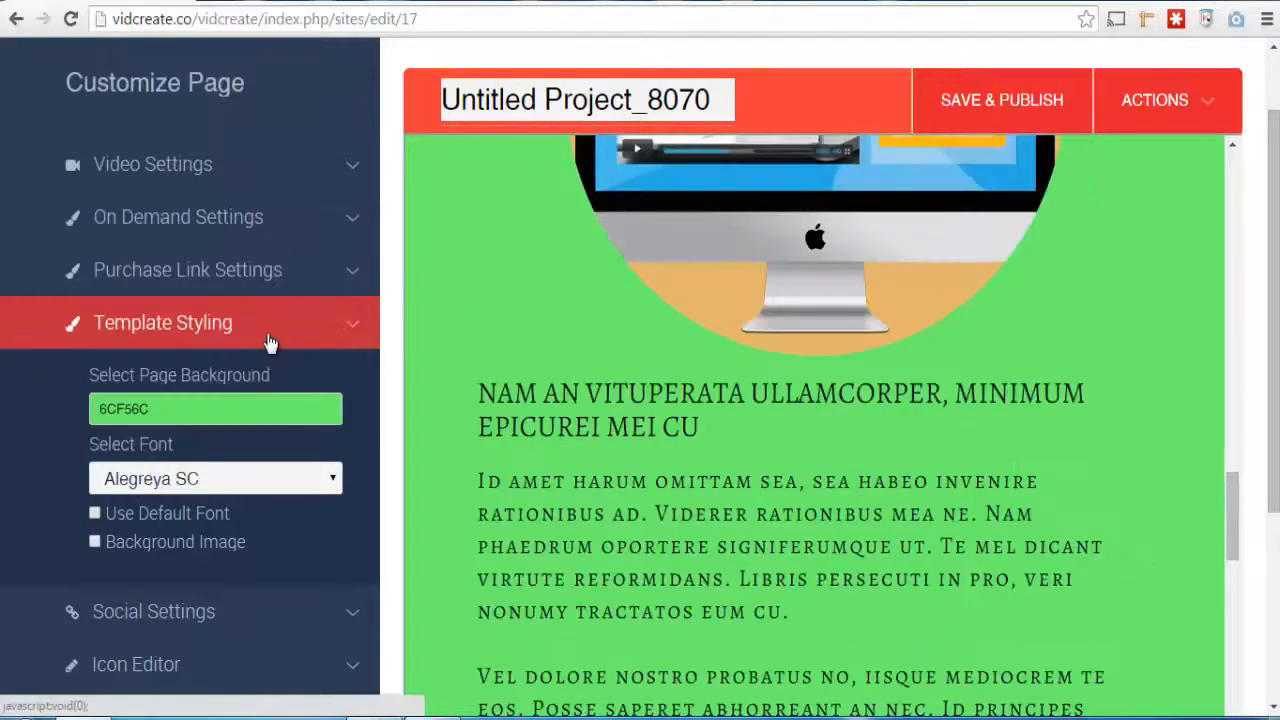
Turn the template's background image option on and back off
{"action": "left_click", "coordinate": [95, 543]}
{"action": "left_click", "coordinate": [95, 542]}
Open the Social Settings and compare the Facebook, Twitter and Google+ link fields with the social icons in the page footer
{"action": "left_click_drag", "start_coordinate": [1275, 478], "coordinate": [1275, 652]}
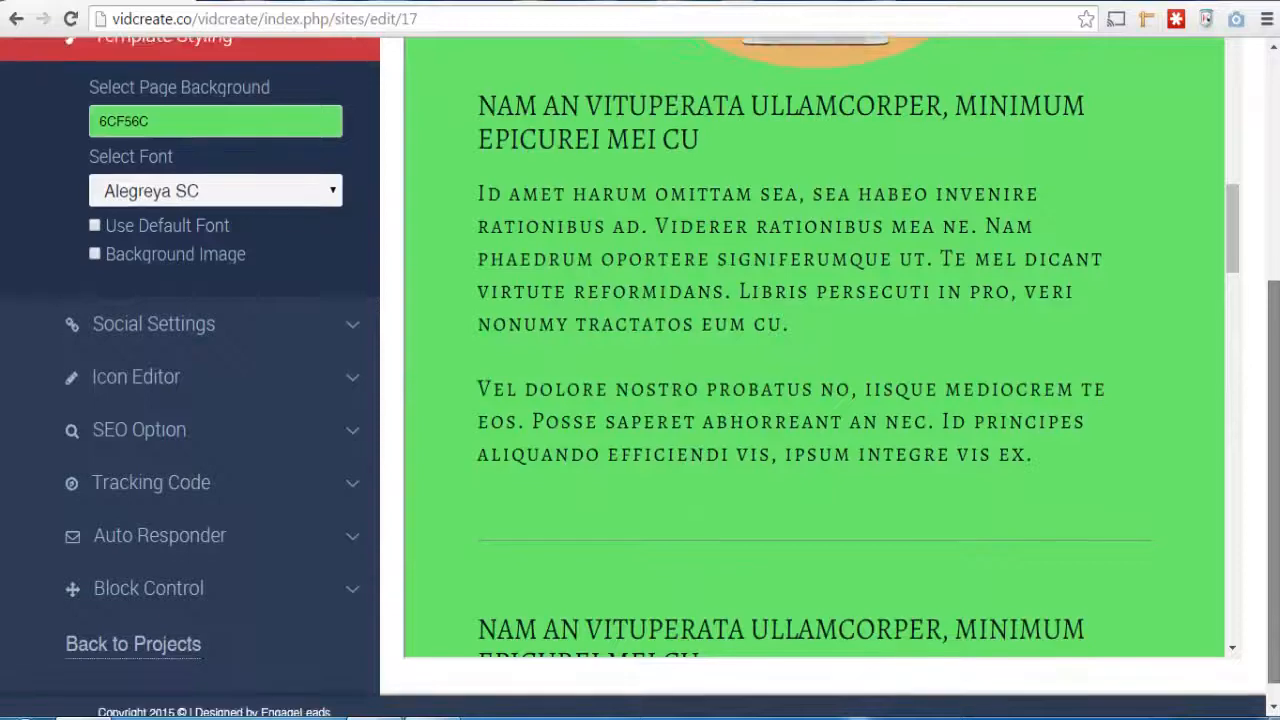
{"action": "left_click_drag", "start_coordinate": [1234, 226], "coordinate": [1233, 293]}
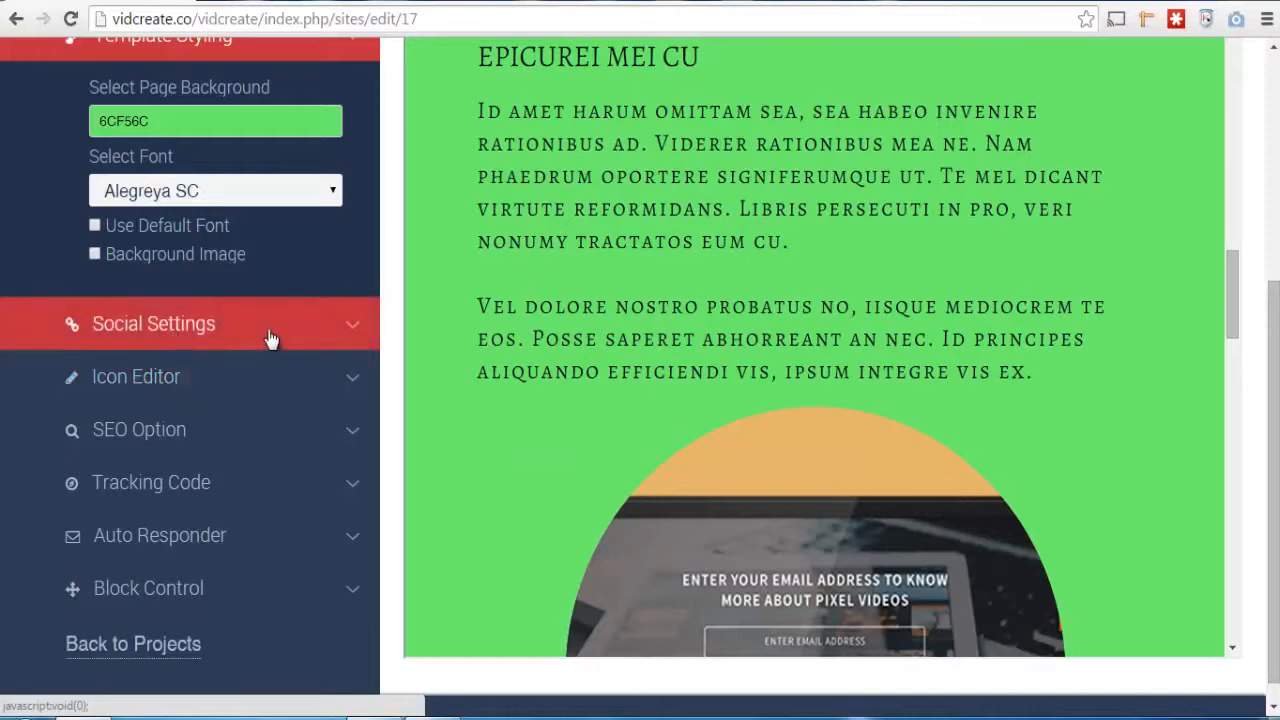
{"action": "left_click", "coordinate": [351, 338]}
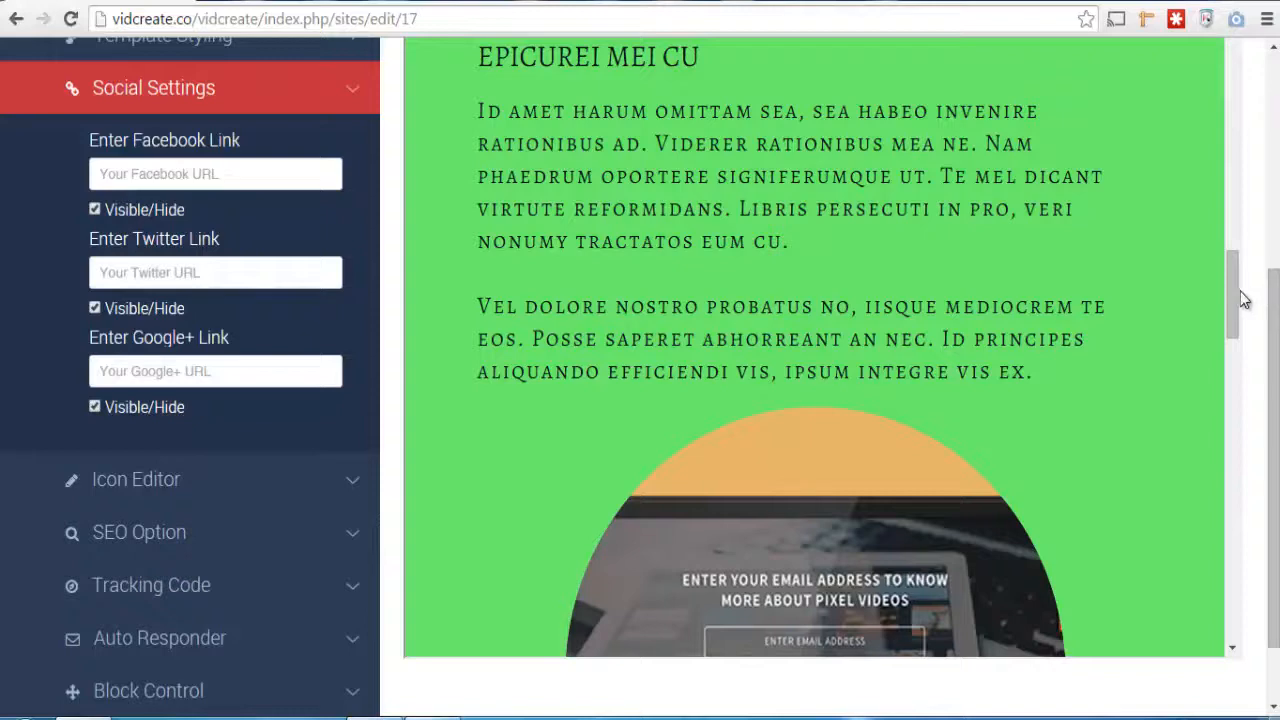
{"action": "left_click_drag", "start_coordinate": [1234, 290], "coordinate": [1243, 655]}
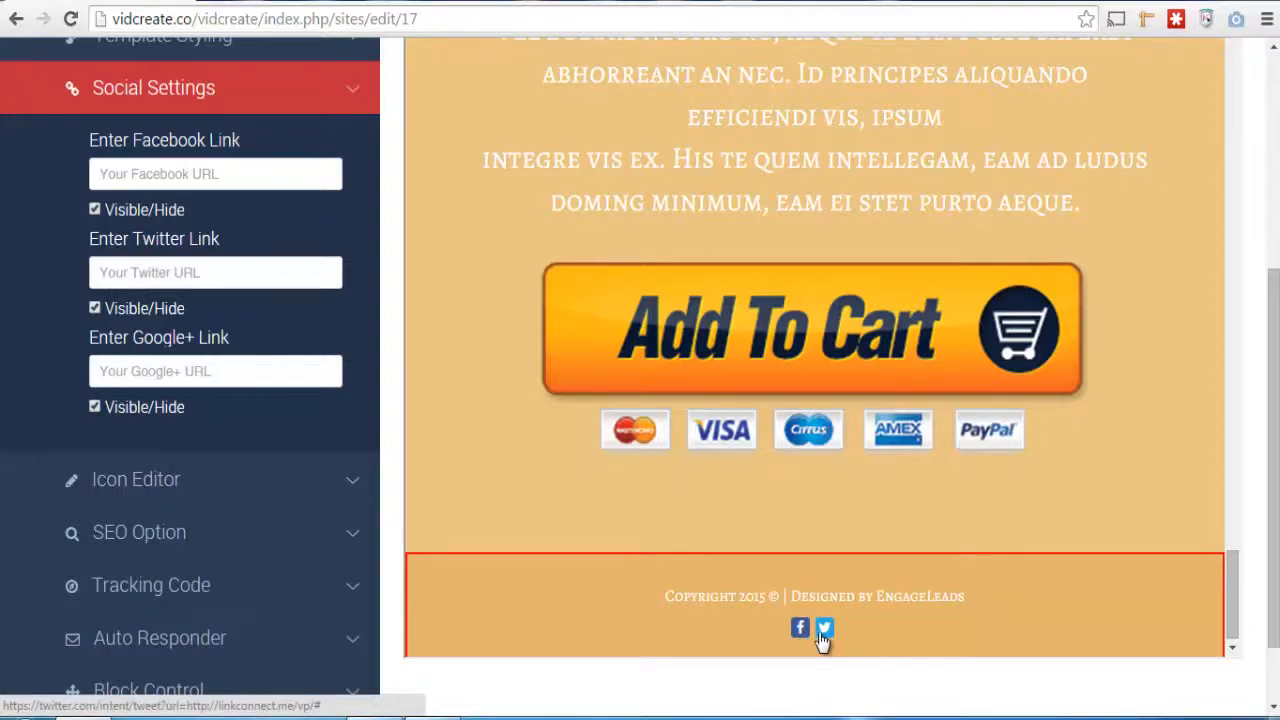
{"action": "left_click", "coordinate": [168, 368]}
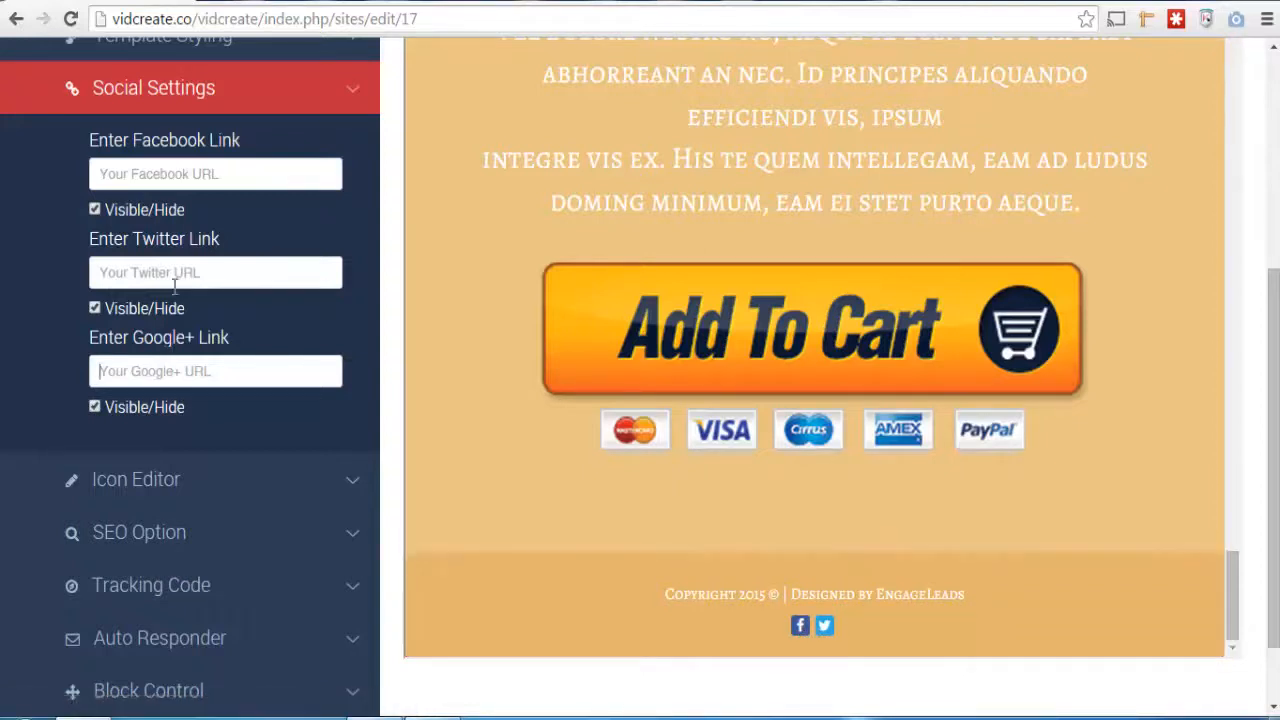
{"action": "left_click", "coordinate": [229, 180]}
Use the Icon Editor to replace the paper-plane icon above Wide Audience Range with the rocket icon
{"action": "left_click", "coordinate": [354, 490]}
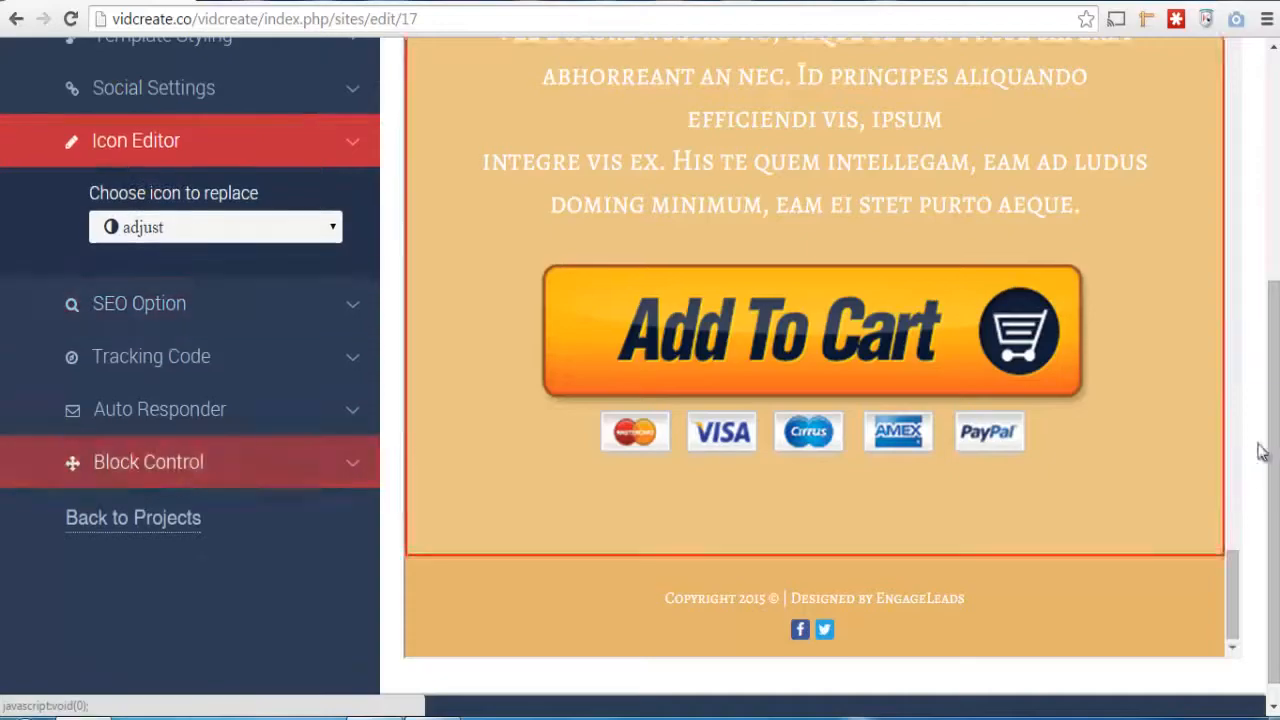
{"action": "left_click_drag", "start_coordinate": [1231, 597], "coordinate": [1231, 33]}
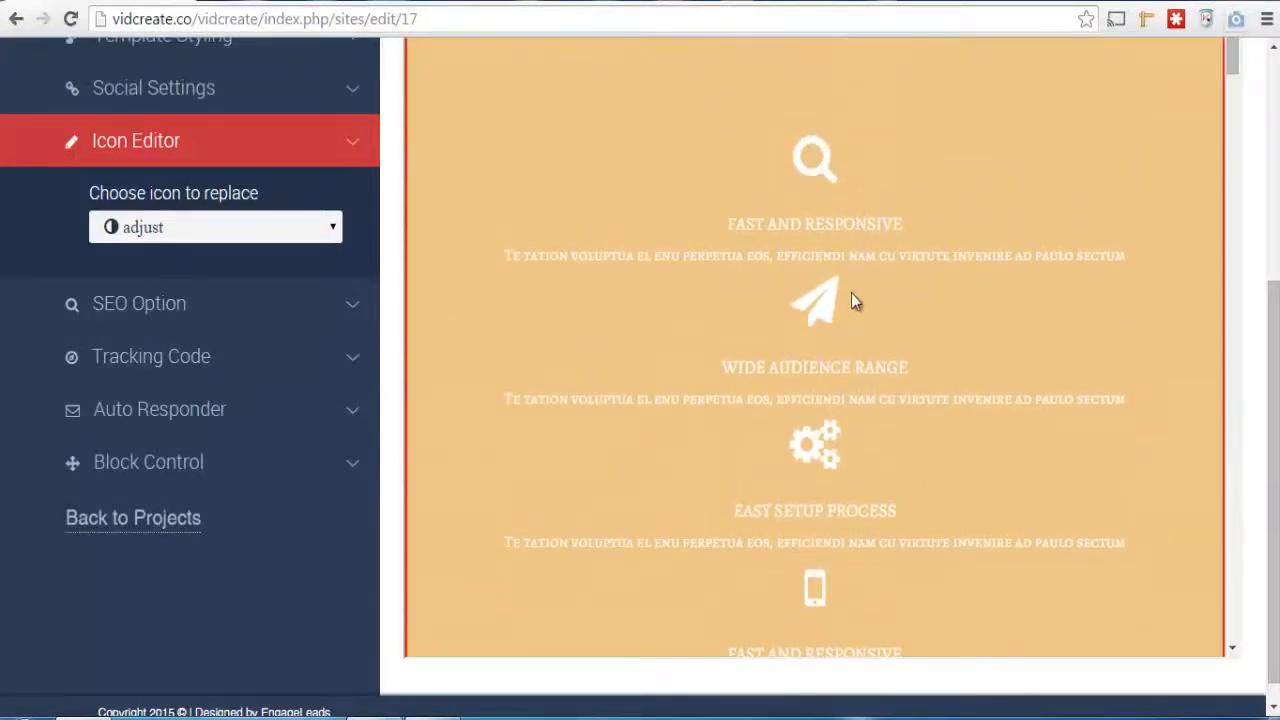
{"action": "left_click", "coordinate": [826, 310]}
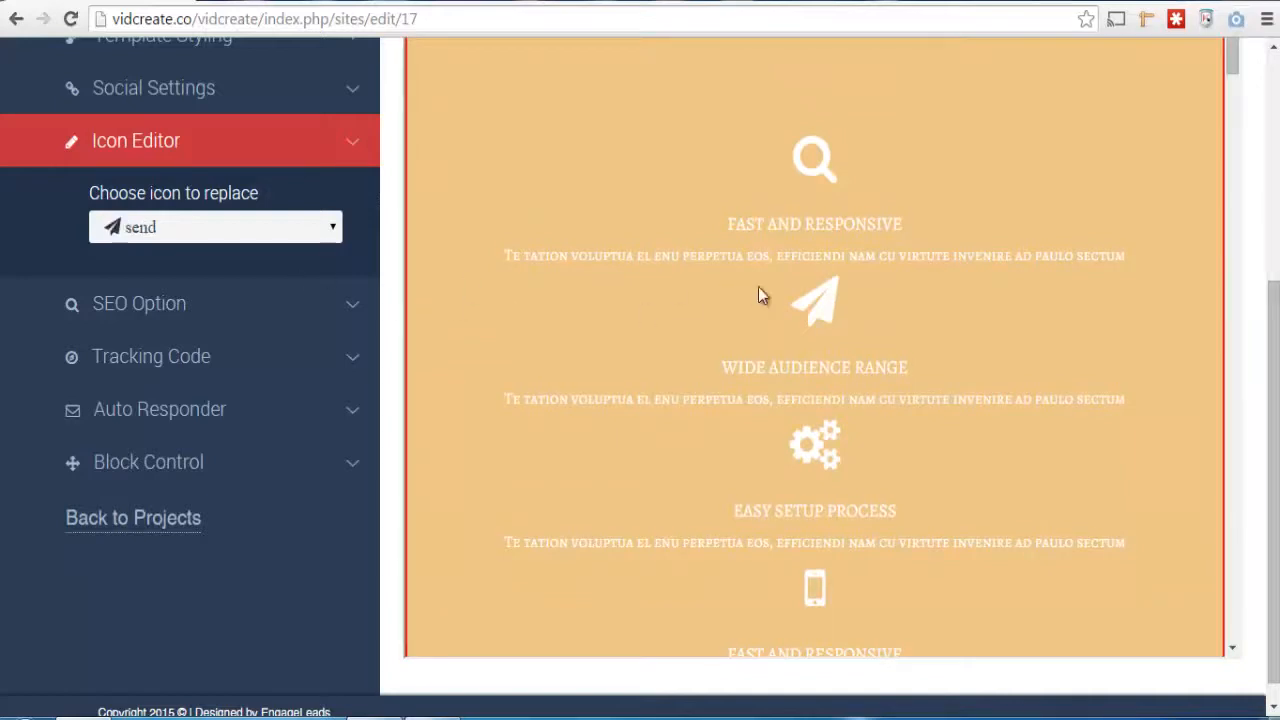
{"action": "left_click", "coordinate": [336, 232]}
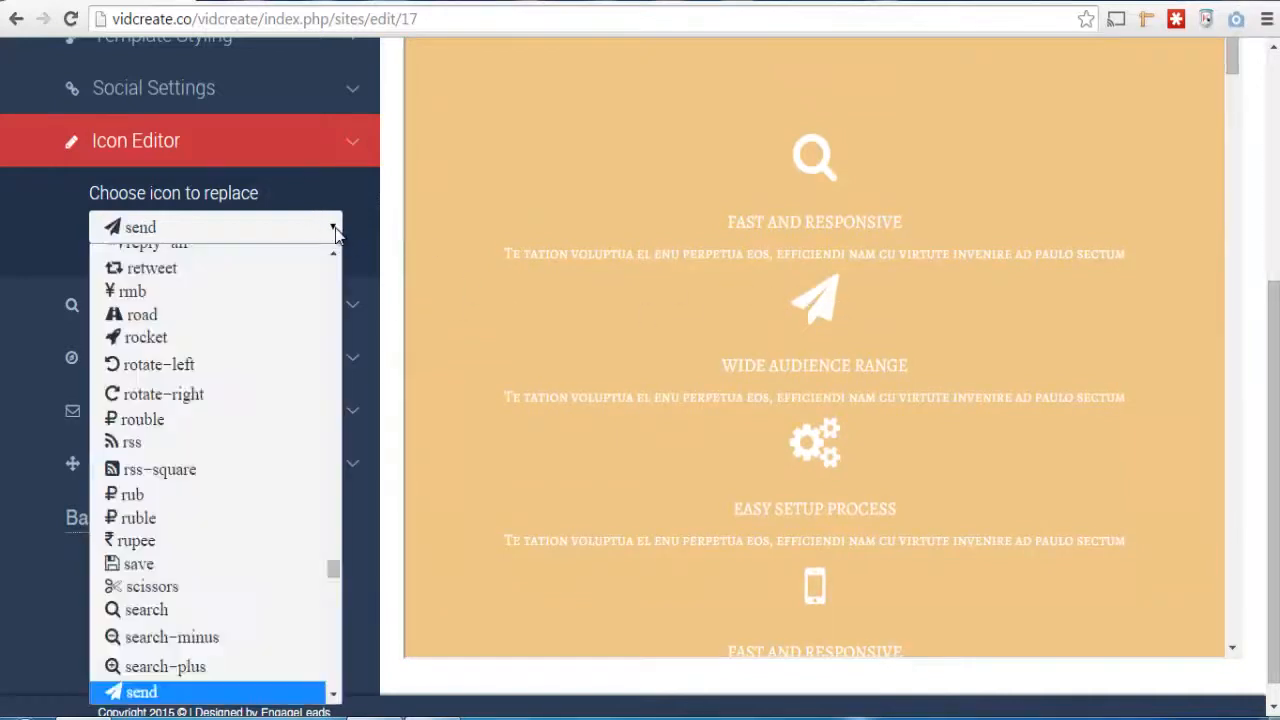
{"action": "left_click", "coordinate": [297, 340]}
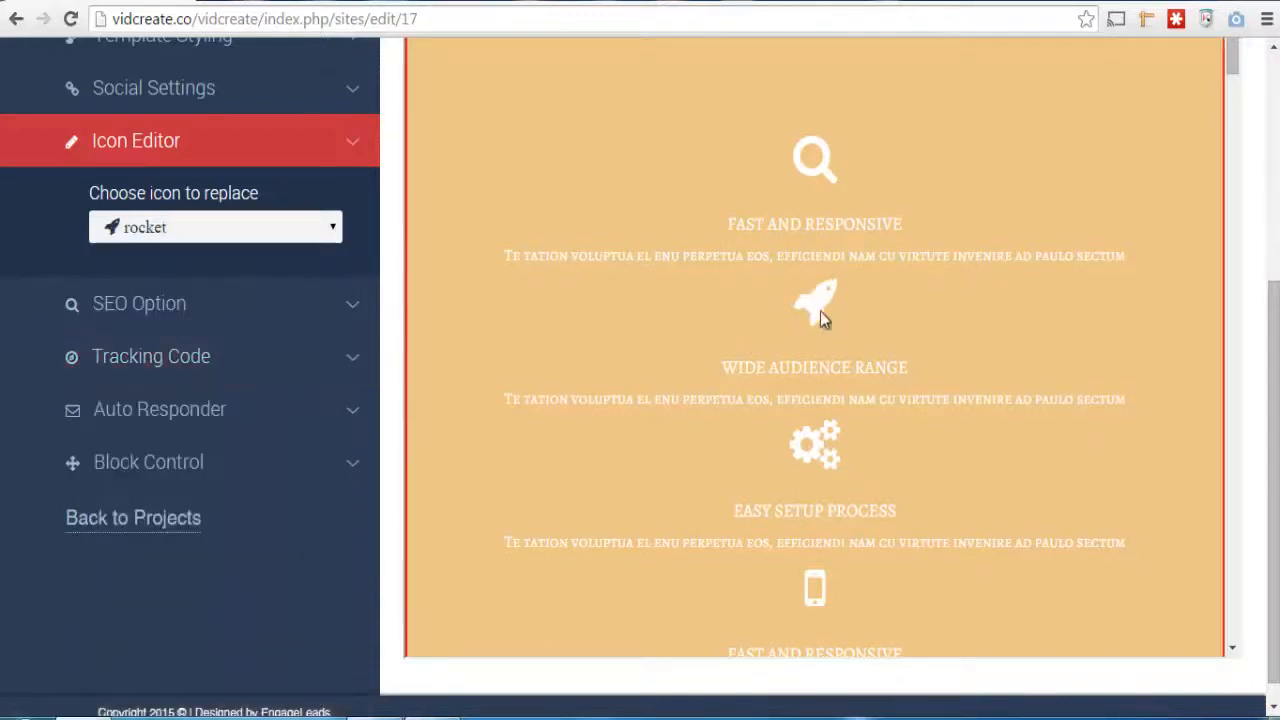
Replace the cogs icon above Easy Setup Process with the circle-o-notch icon
{"action": "left_click", "coordinate": [813, 452]}
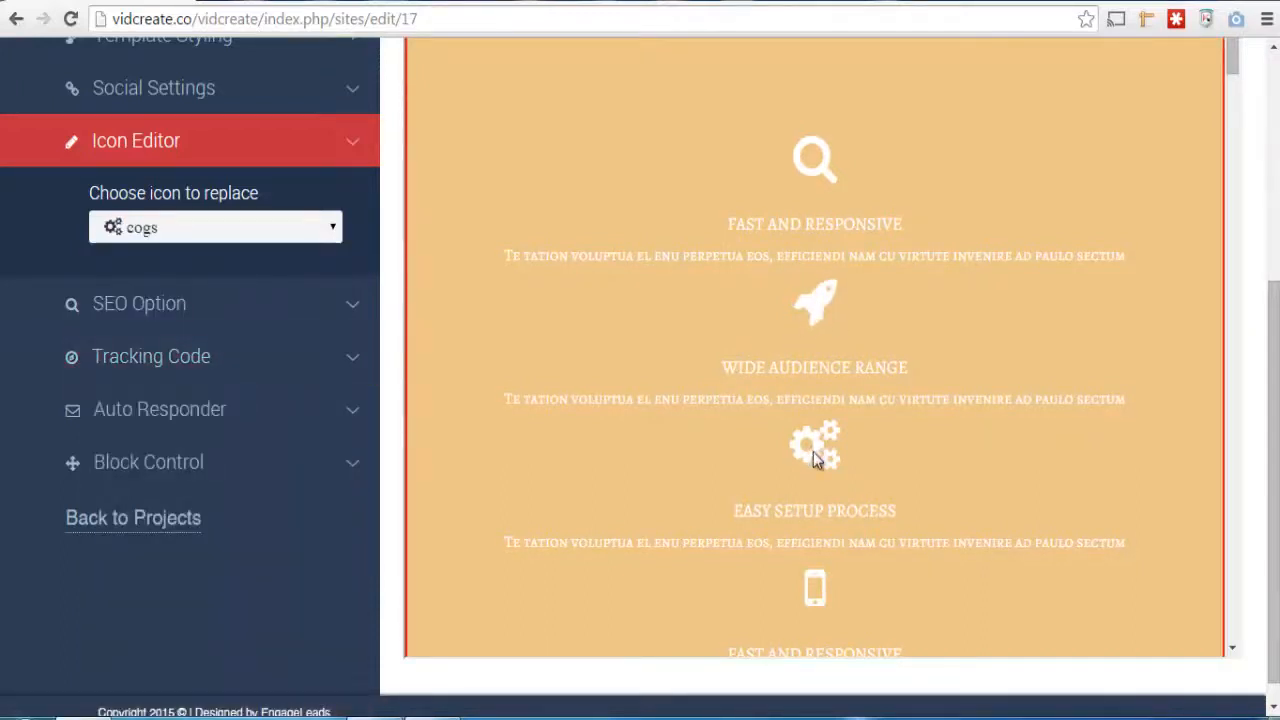
{"action": "left_click", "coordinate": [332, 228]}
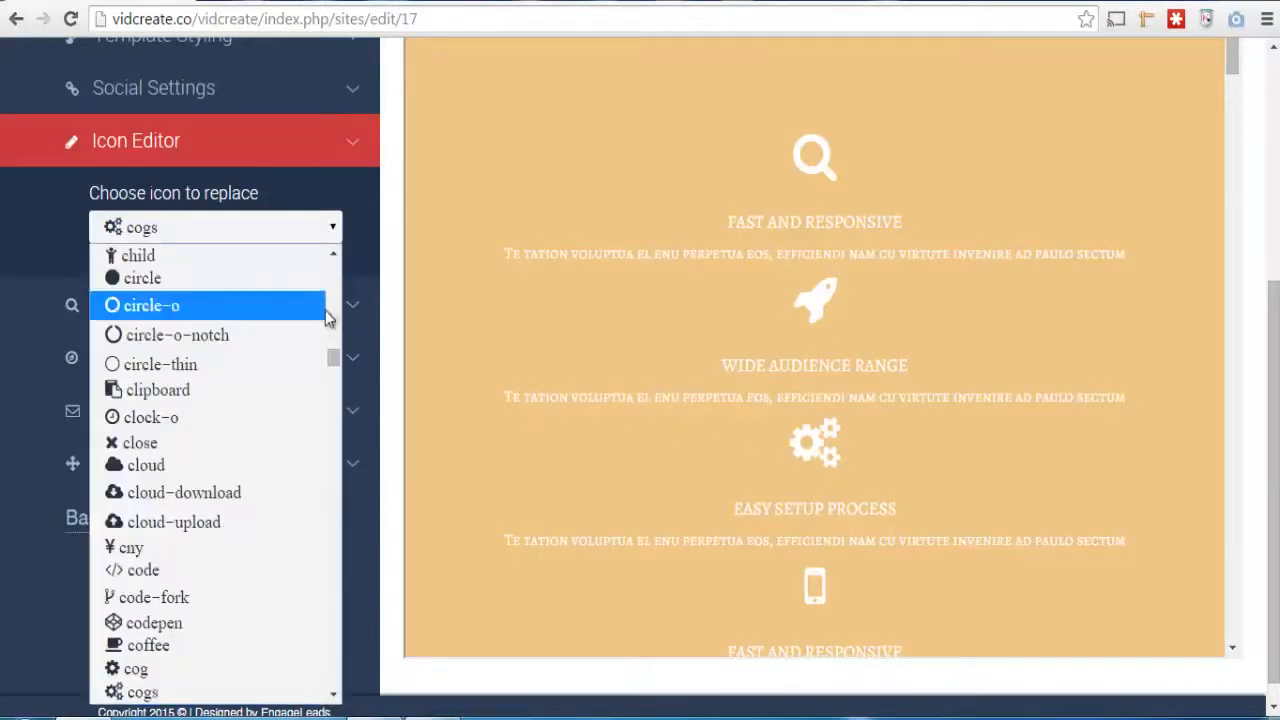
{"action": "left_click", "coordinate": [306, 338]}
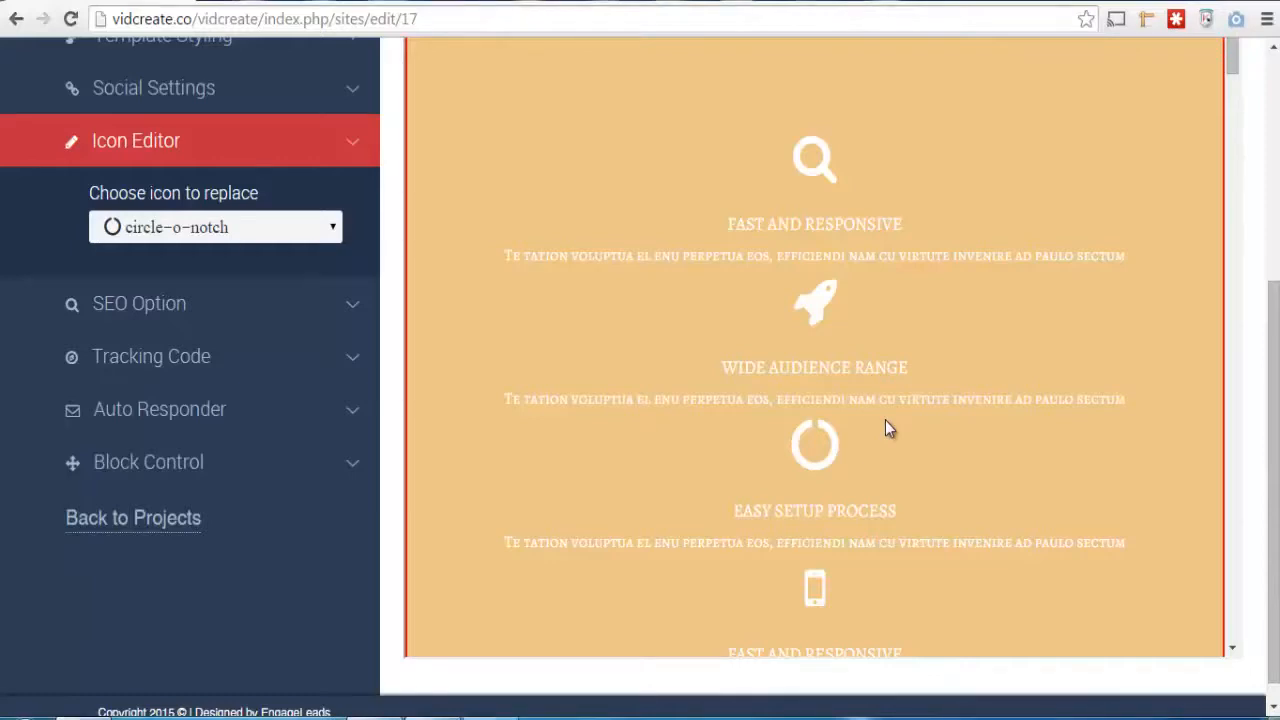
{"action": "left_click", "coordinate": [528, 429]}
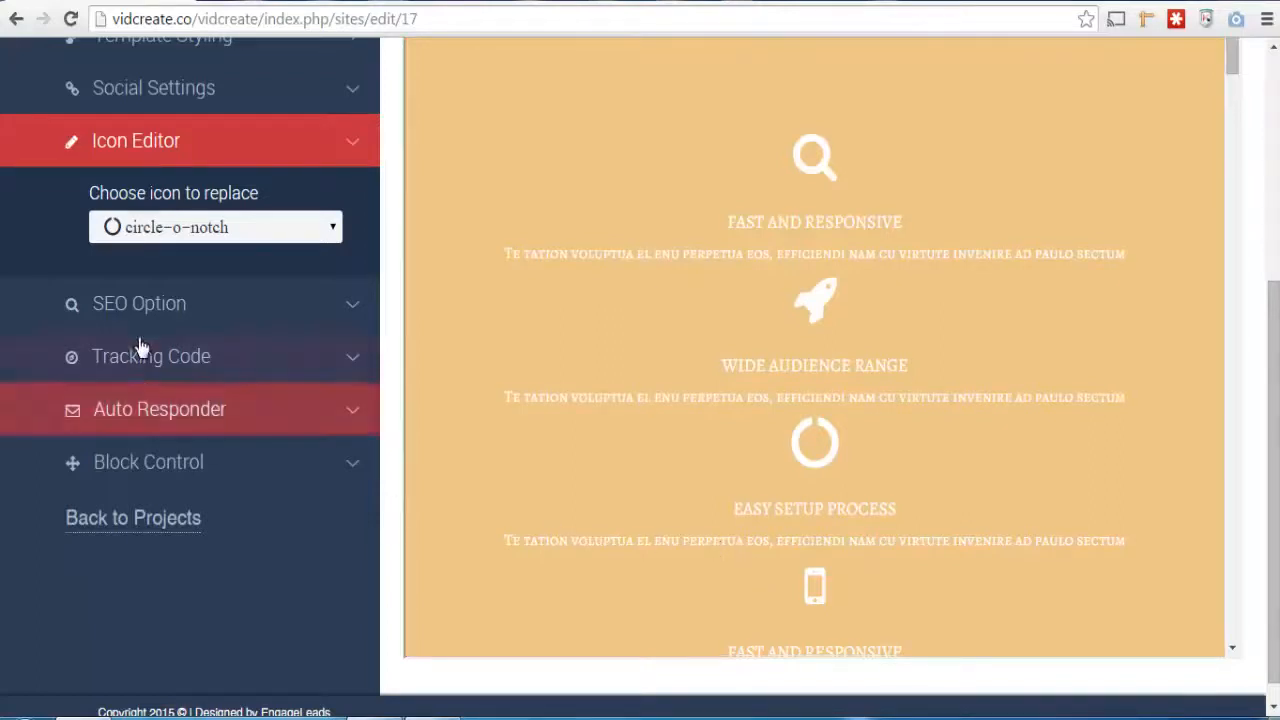
Open the page's SEO Option settings
{"action": "left_click", "coordinate": [188, 309]}
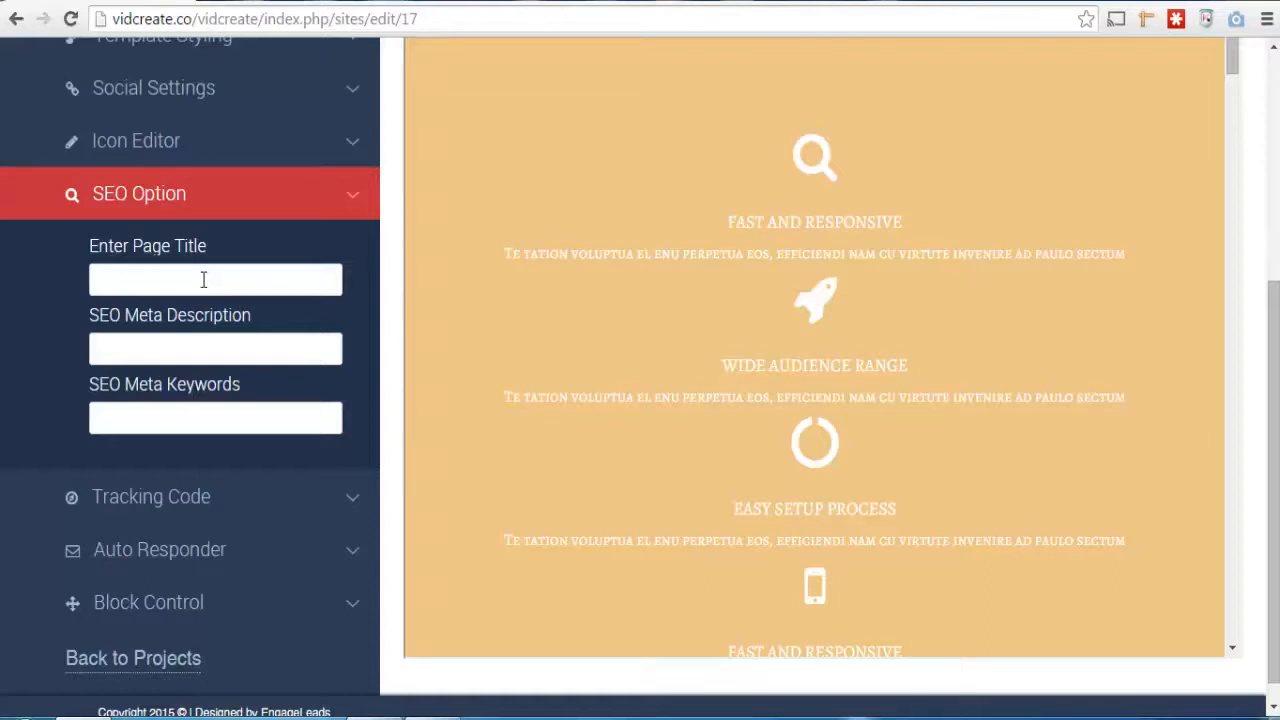
Review the SEO title, meta description and keywords fields, followed by the Tracking Code field
{"action": "left_click", "coordinate": [220, 350]}
{"action": "left_click", "coordinate": [227, 420]}
{"action": "left_click", "coordinate": [352, 200]}
{"action": "left_click", "coordinate": [352, 254]}
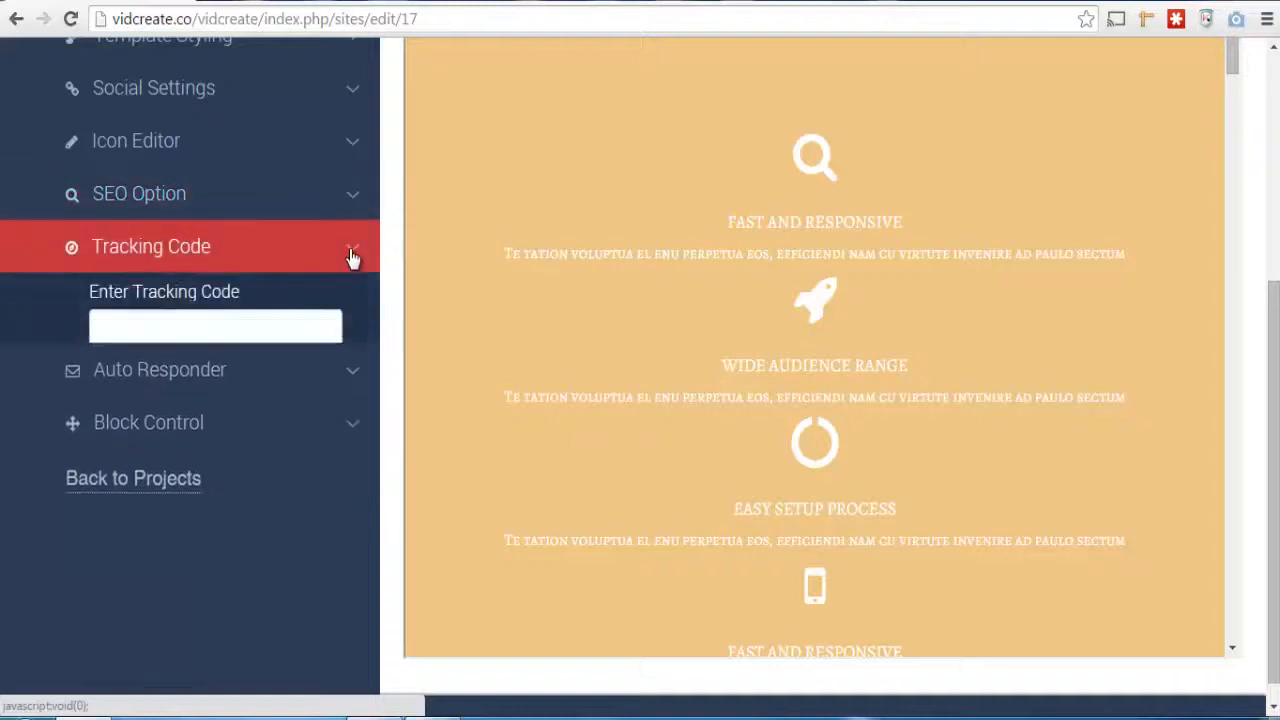
{"action": "left_click", "coordinate": [281, 340]}
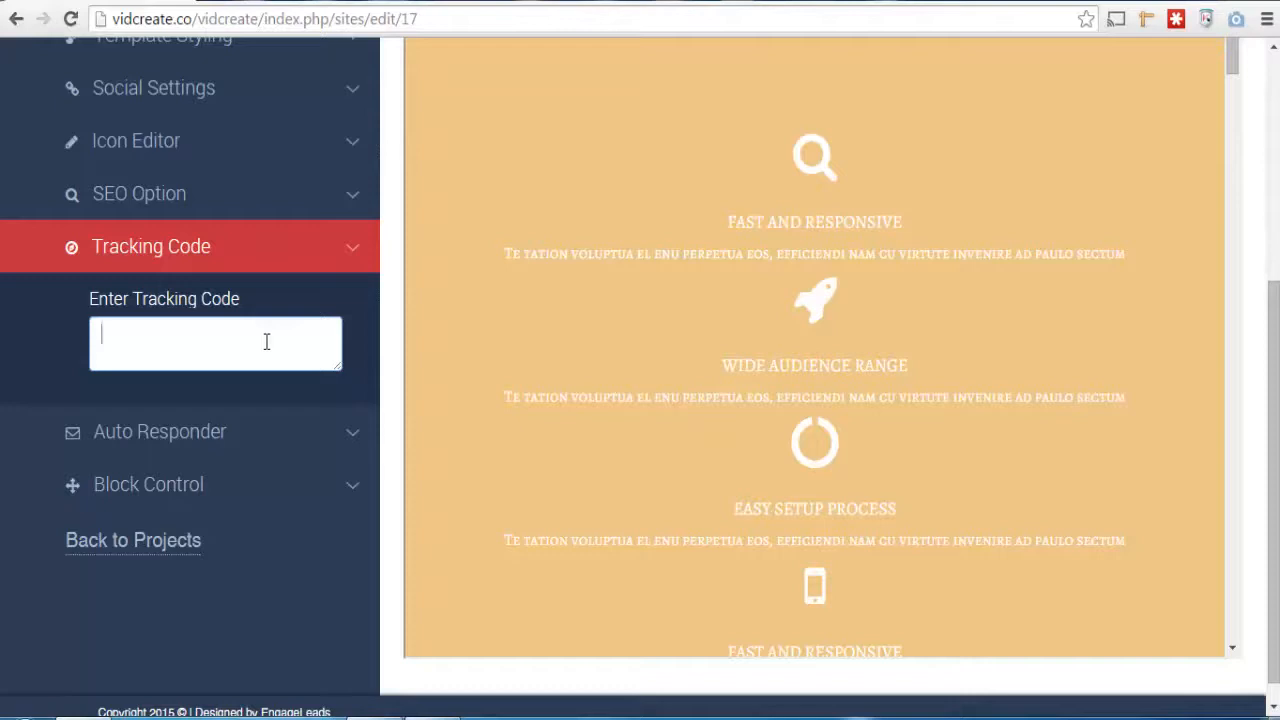
Use Block Control to move the orange icon features block up above the green headline block
{"action": "left_click", "coordinate": [313, 500]}
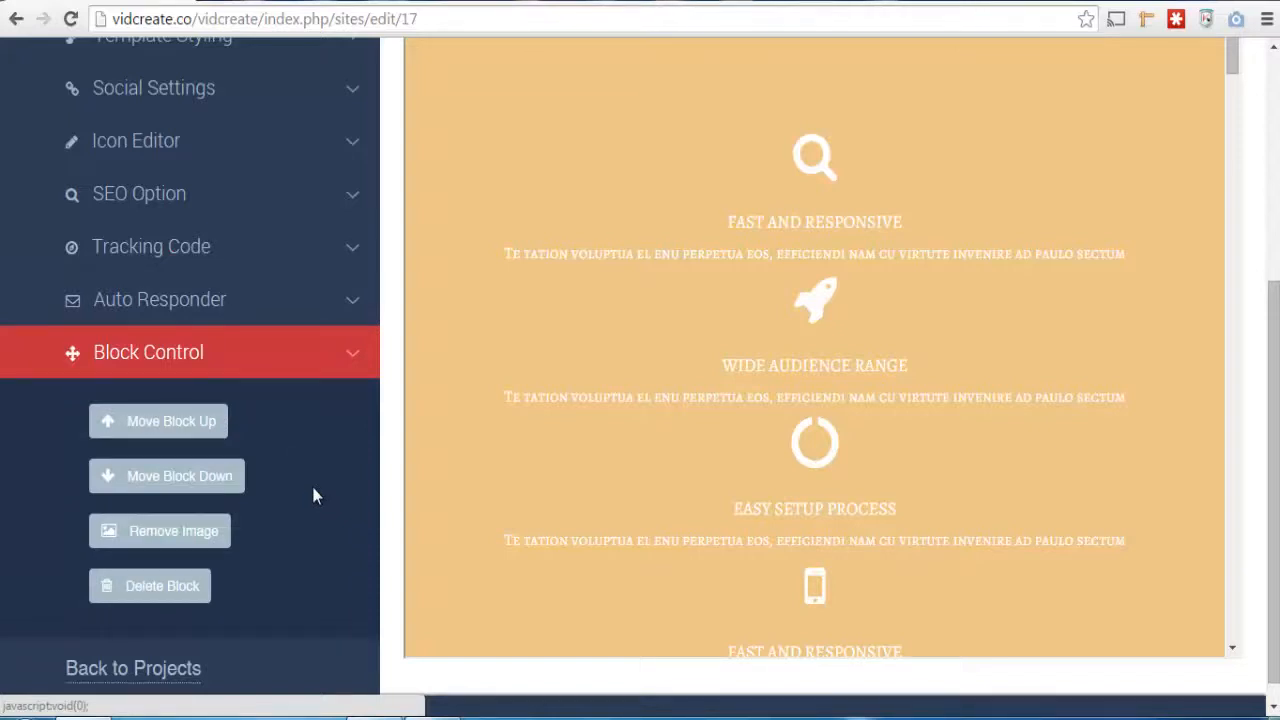
{"action": "left_click", "coordinate": [176, 420]}
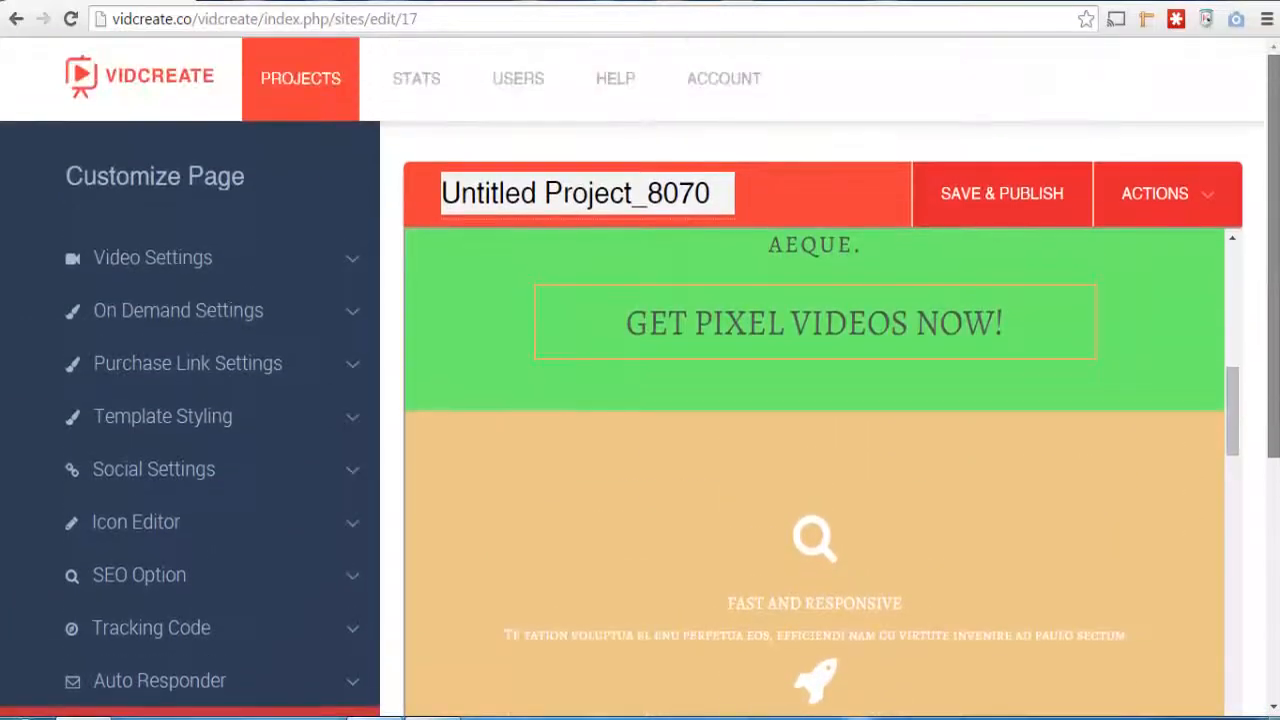
{"action": "mouse_move", "coordinate": [1272, 364]}
{"action": "left_mouse_down"}
{"action": "mouse_move", "coordinate": [1272, 516]}
{"action": "mouse_move", "coordinate": [1272, 370]}
{"action": "left_mouse_up"}
{"action": "left_click_drag", "start_coordinate": [1244, 413], "coordinate": [1174, 408]}
{"action": "left_click", "coordinate": [1103, 488]}
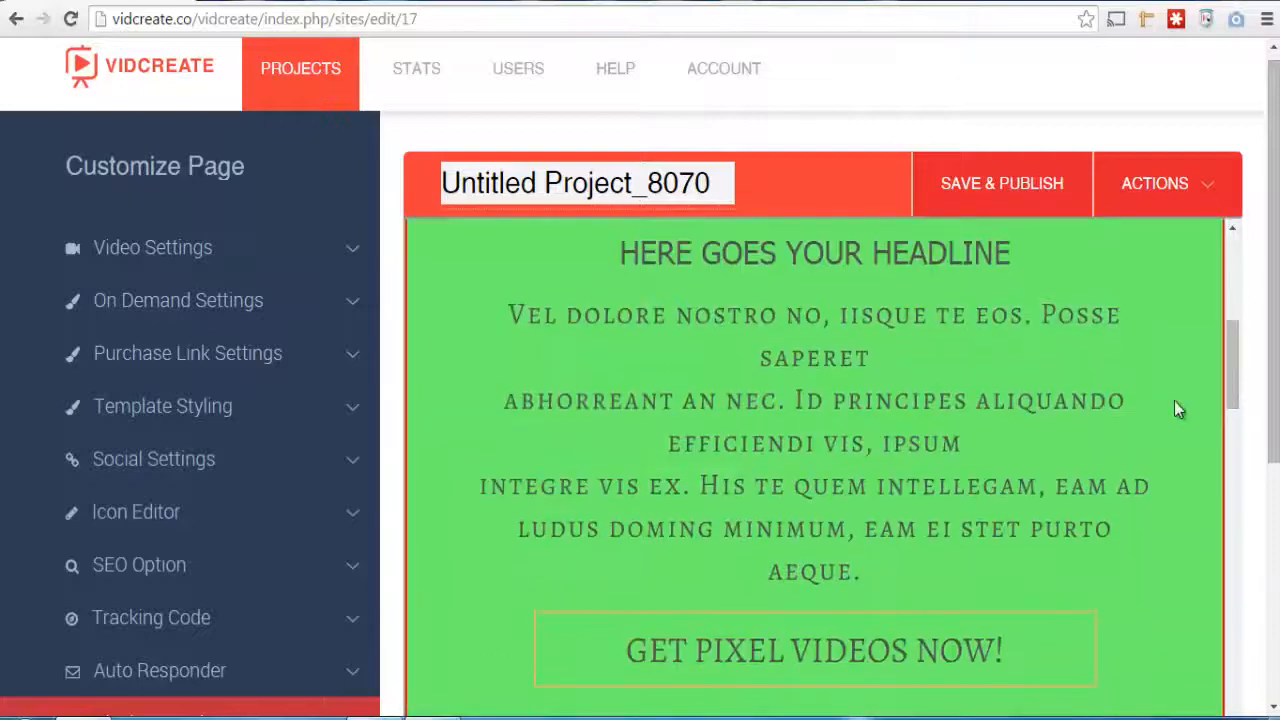
{"action": "left_click_drag", "start_coordinate": [1240, 380], "coordinate": [1240, 493]}
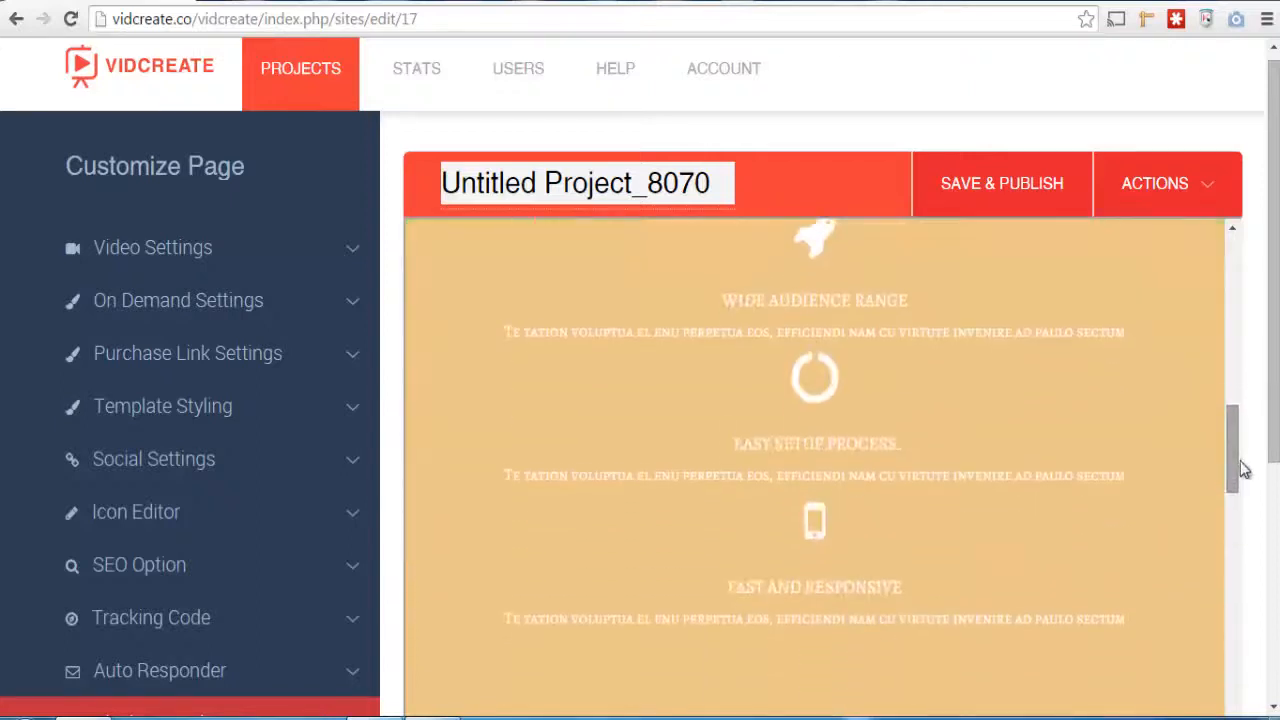
{"action": "left_click", "coordinate": [1167, 383]}
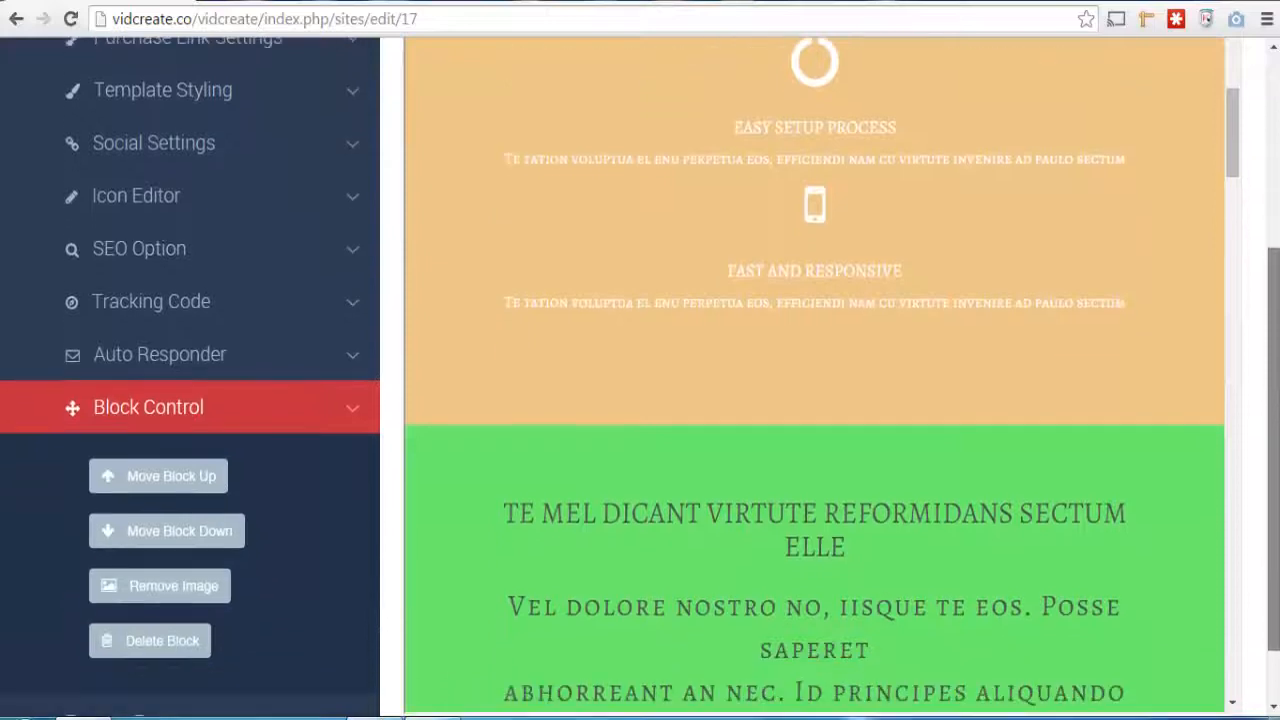
{"action": "left_click", "coordinate": [172, 483]}
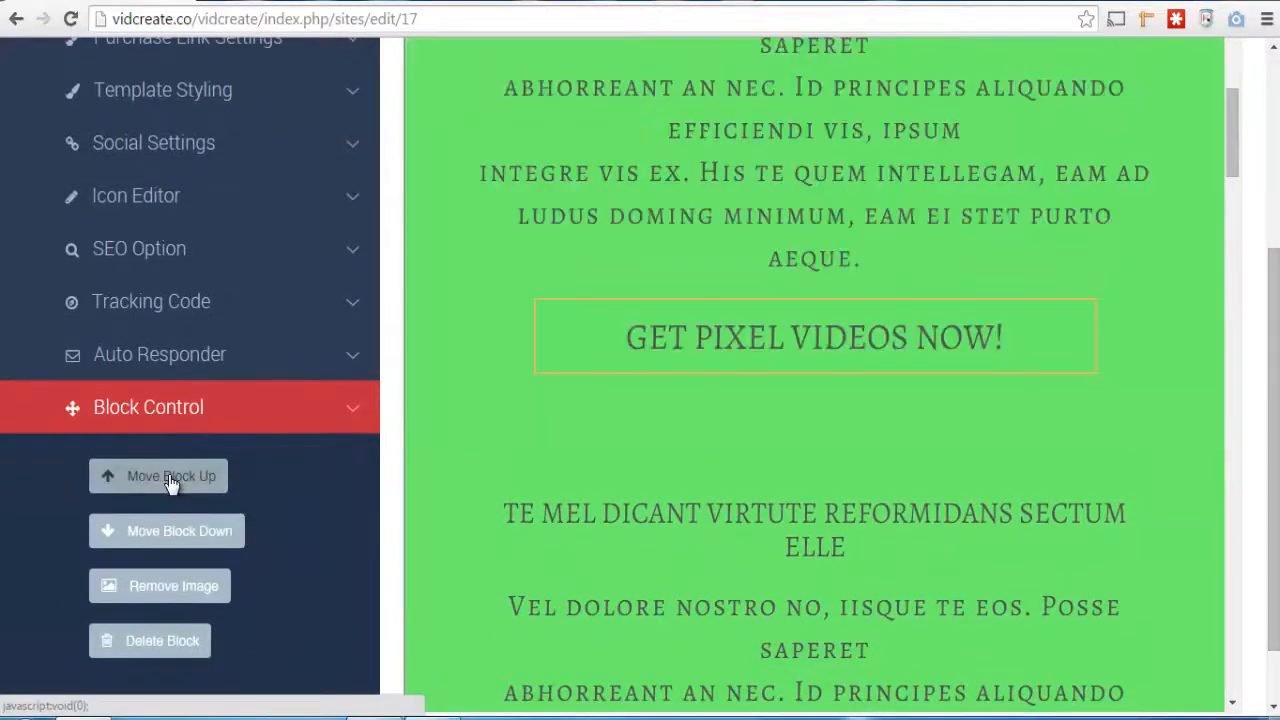
{"action": "scroll", "coordinate": [1236, 120], "scroll_direction": "up", "scroll_amount": 5}
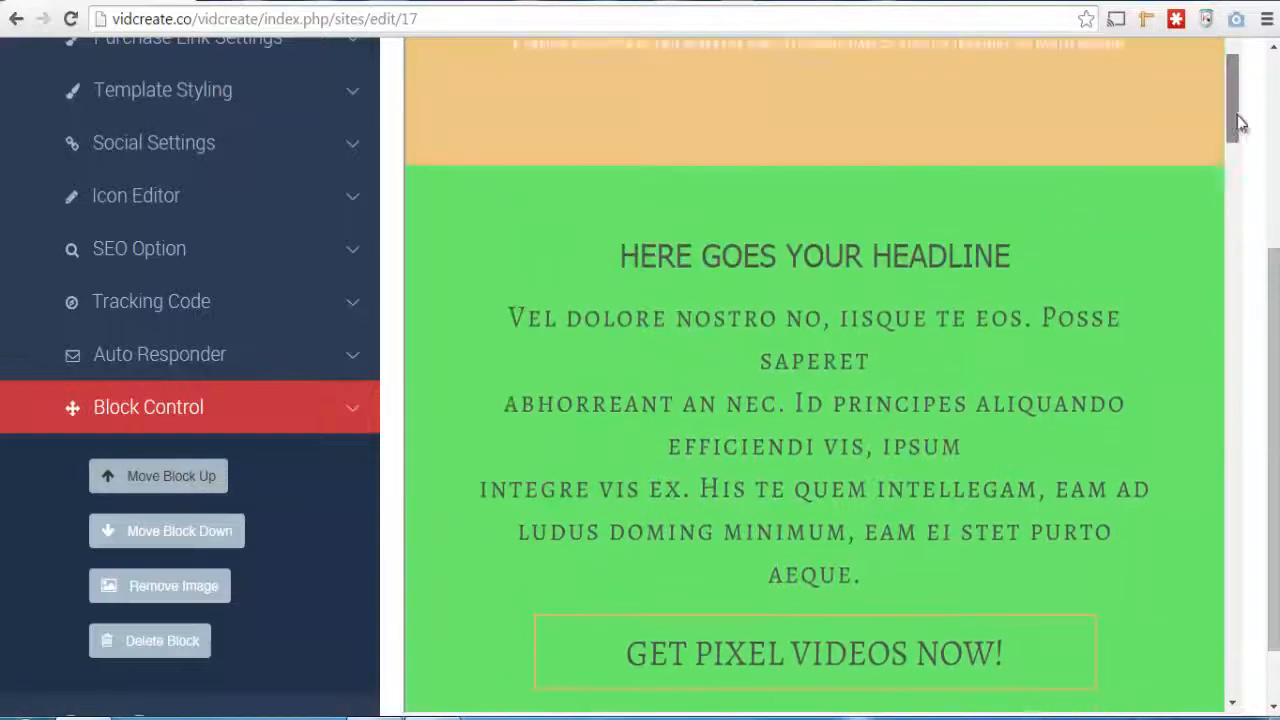
{"action": "left_click_drag", "start_coordinate": [1239, 106], "coordinate": [1243, 46]}
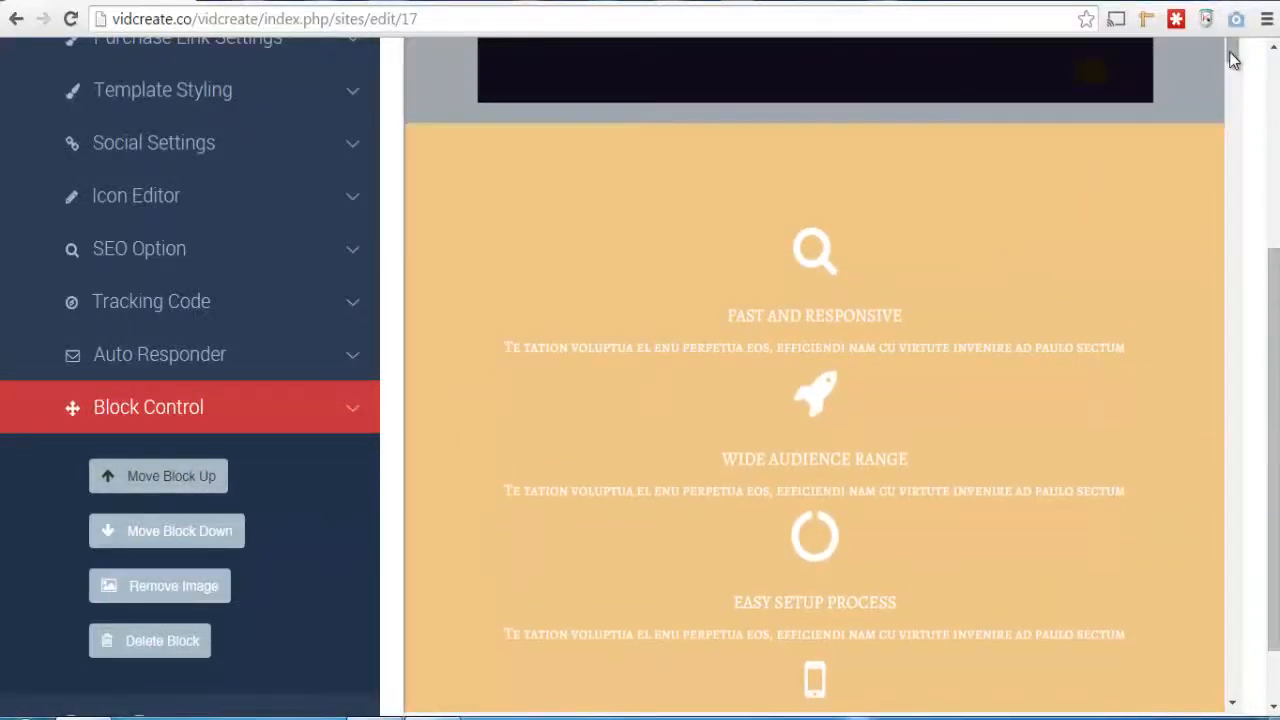
Move the selected content block one position down the page
{"action": "scroll", "coordinate": [1236, 455], "scroll_direction": "down", "scroll_amount": 5}
{"action": "left_click_drag", "start_coordinate": [1233, 447], "coordinate": [1230, 604]}
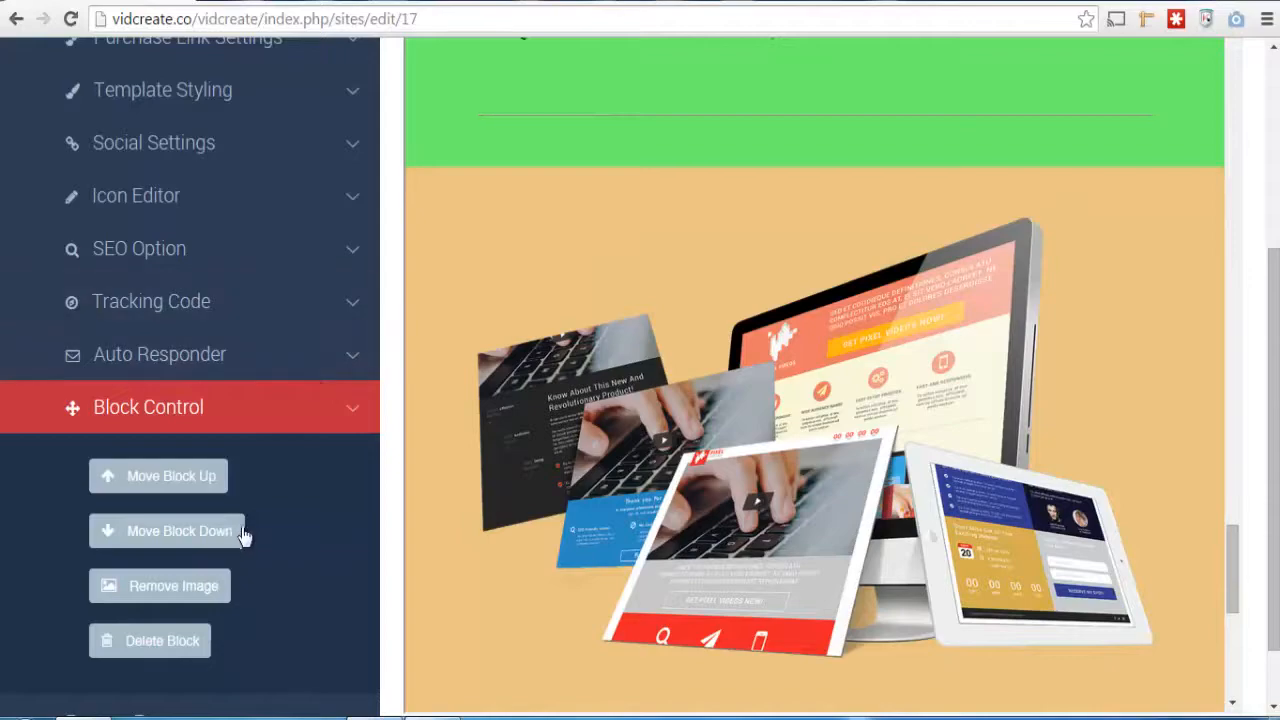
{"action": "left_click", "coordinate": [180, 531]}
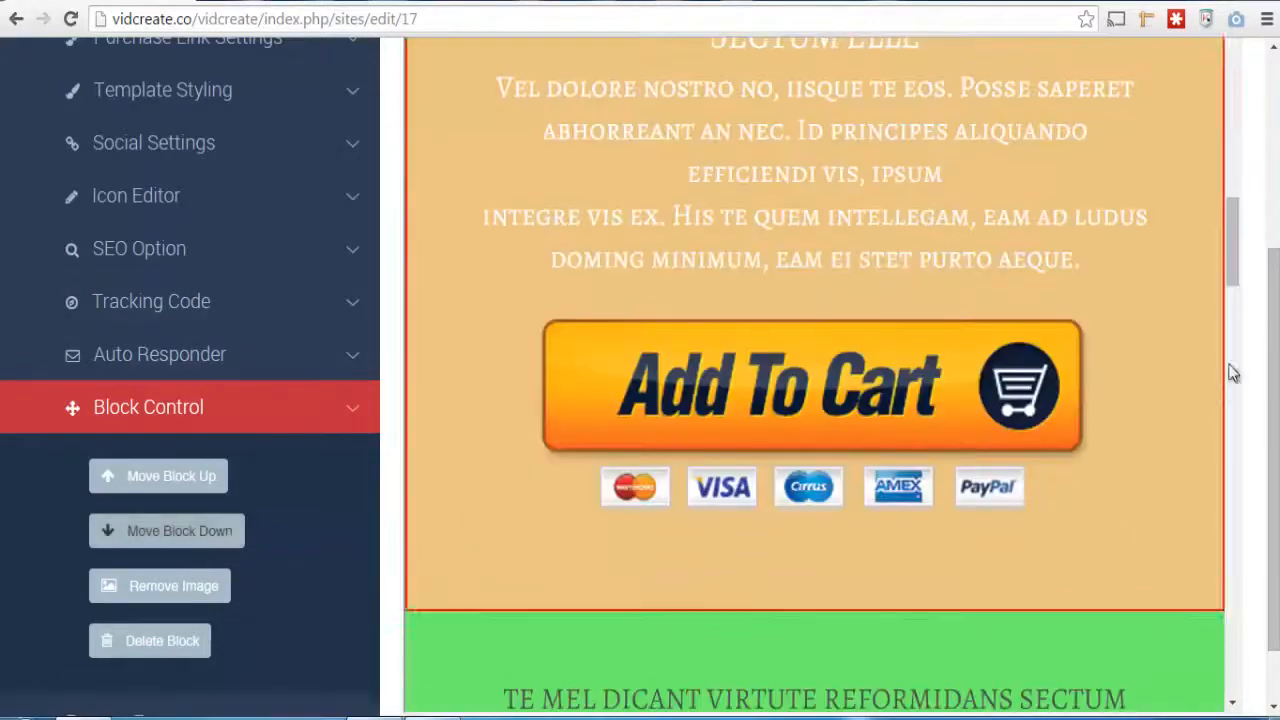
Save and publish the customized sales page
{"action": "left_click_drag", "start_coordinate": [1240, 248], "coordinate": [1265, 130]}
{"action": "scroll", "coordinate": [1265, 130], "scroll_direction": "up", "scroll_amount": 4}
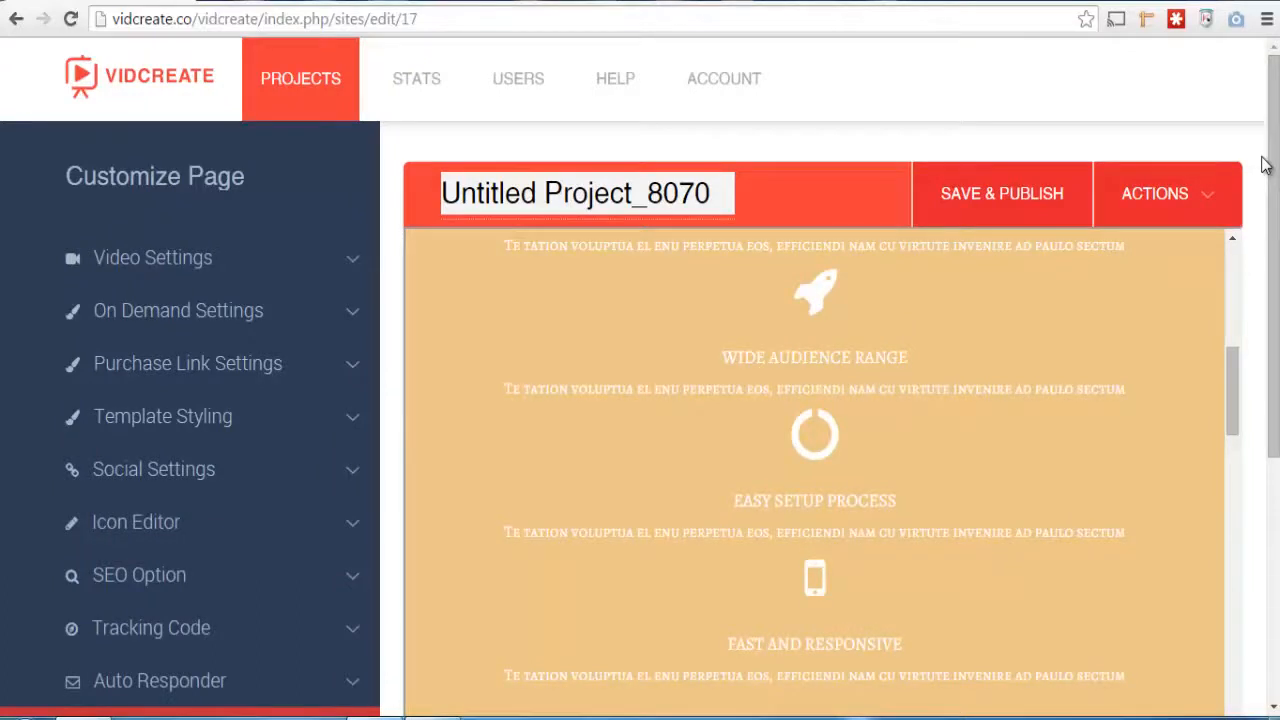
{"action": "left_click_drag", "start_coordinate": [1238, 400], "coordinate": [1243, 292]}
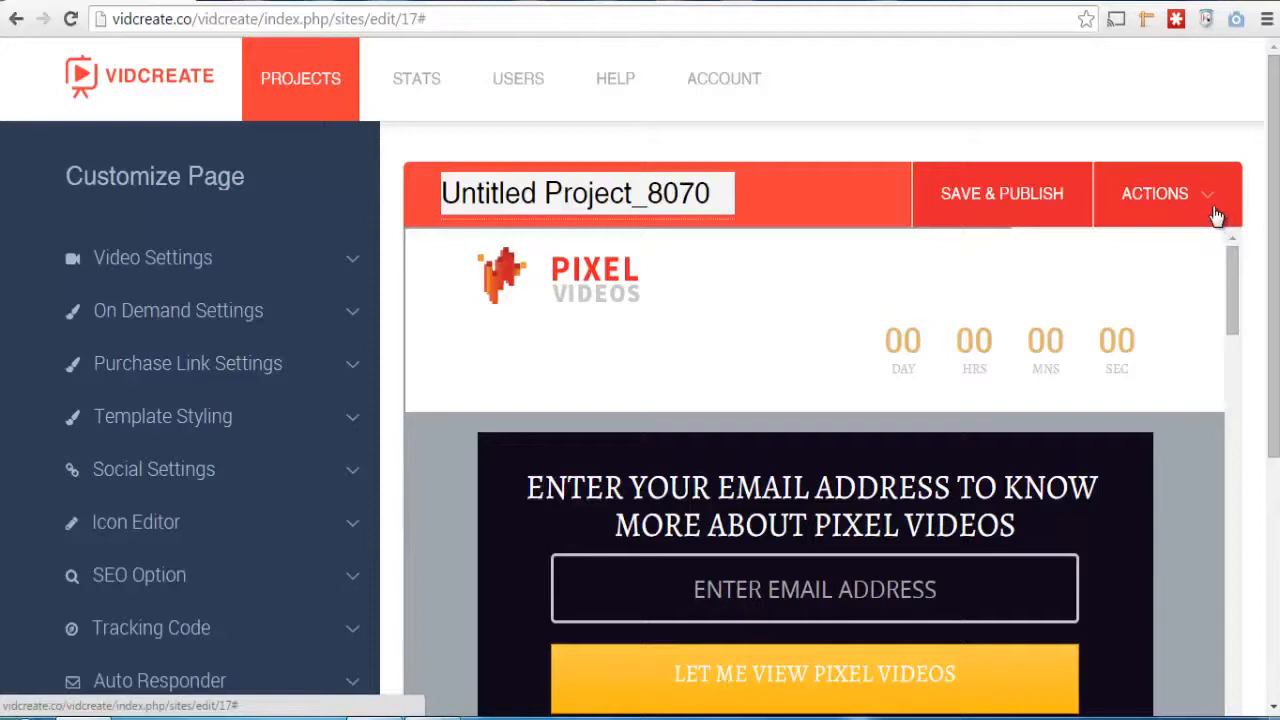
{"action": "left_click", "coordinate": [1003, 200]}
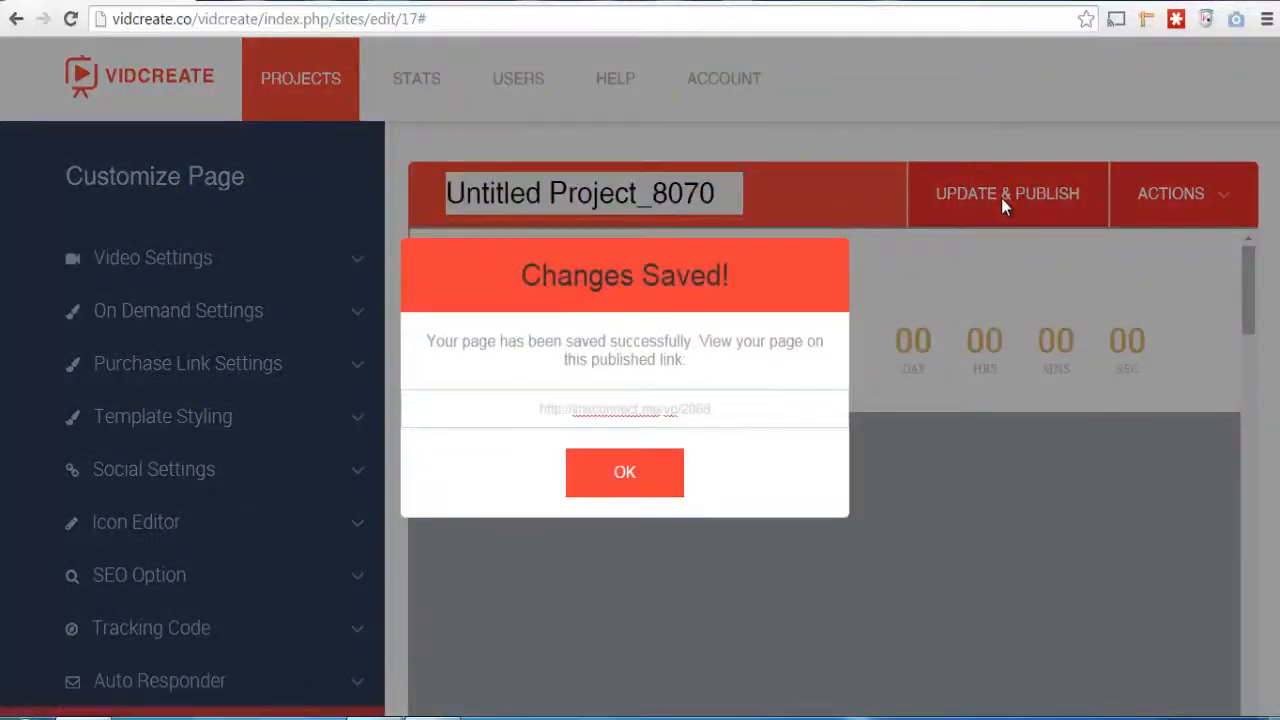
{"action": "triple_click", "coordinate": [724, 416]}
{"action": "key", "text": "ctrl+c"}
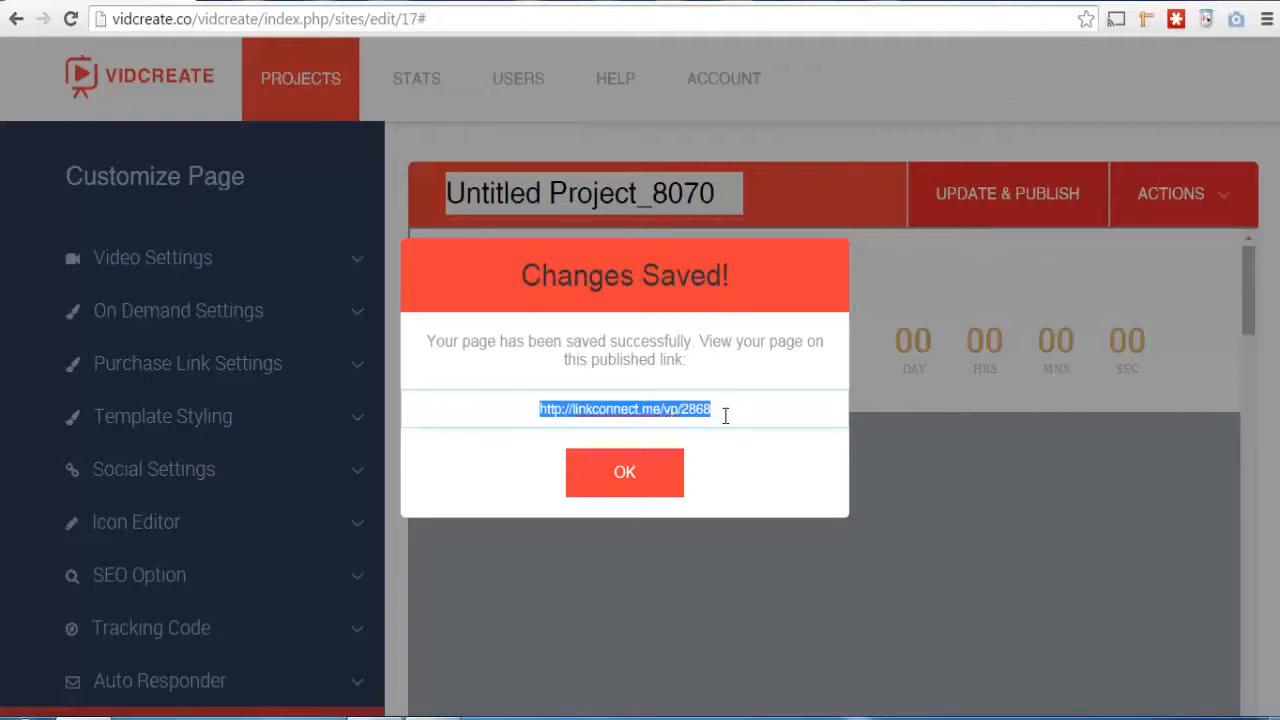
{"action": "left_click", "coordinate": [207, 1]}
{"action": "key", "text": "ctrl+v"}
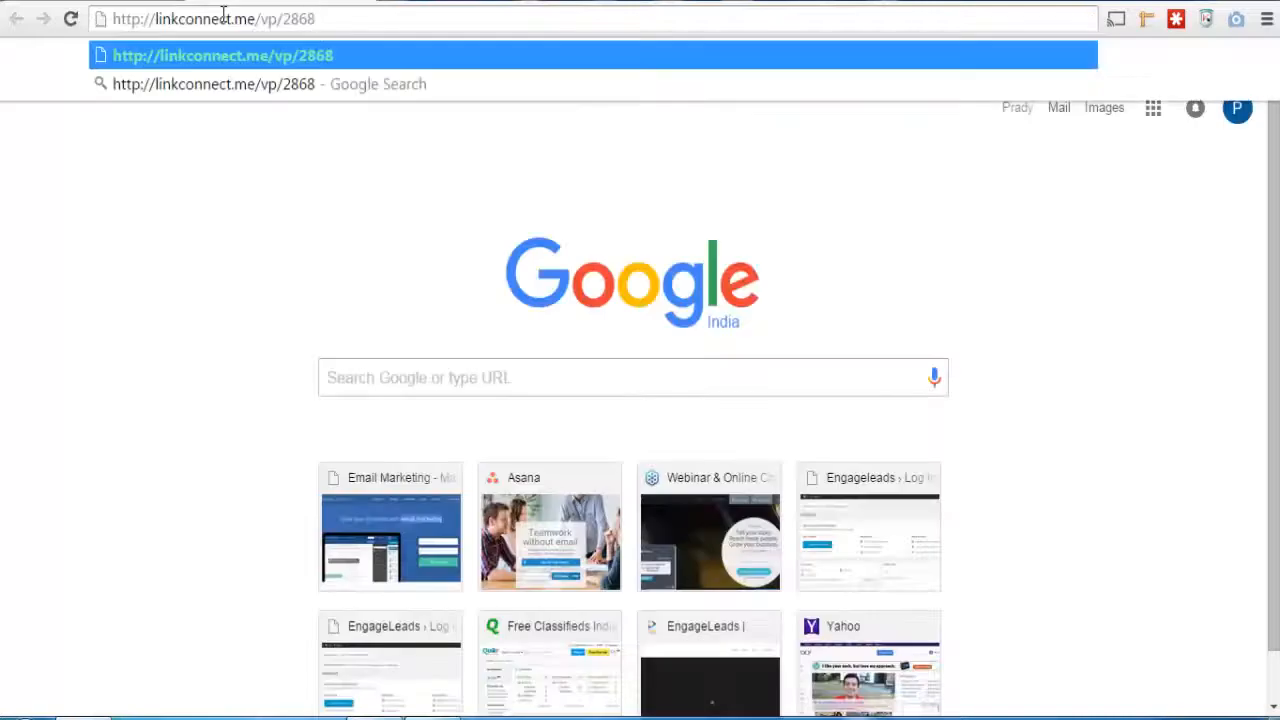
{"action": "key", "text": "Return"}
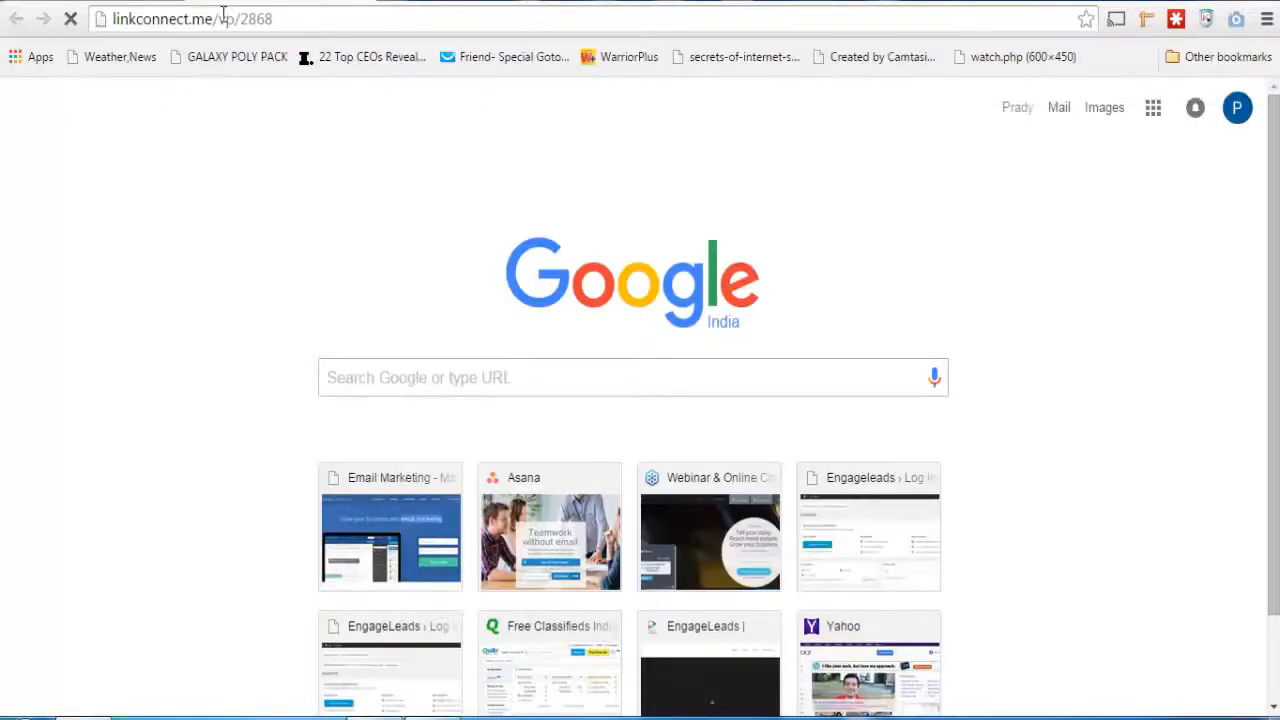